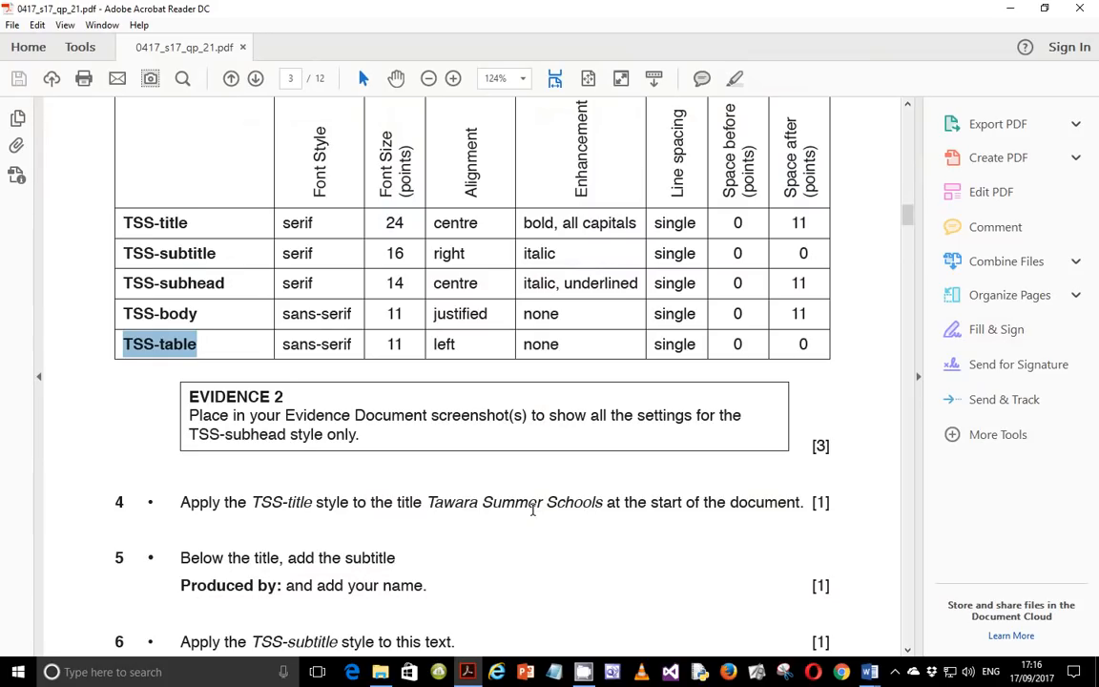
Switch to the TSSLEAFLET document in Word and apply the TSS-title style to the title Tawara Summer Schools.
scroll(539, 504, down, 5)
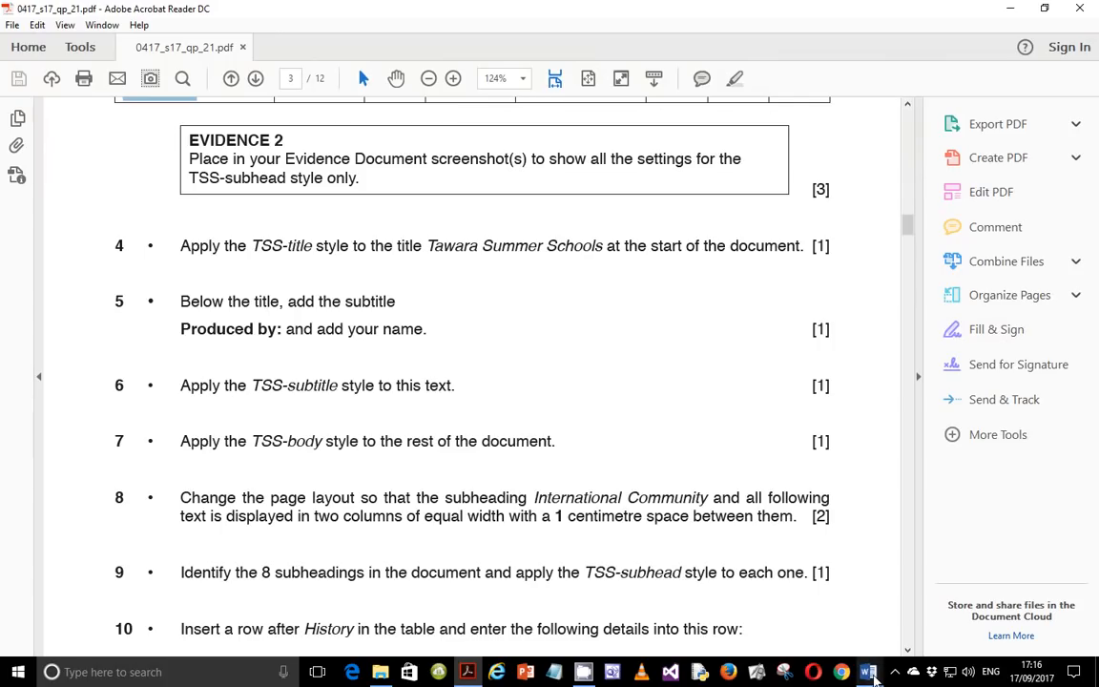
mouse_move(869, 670)
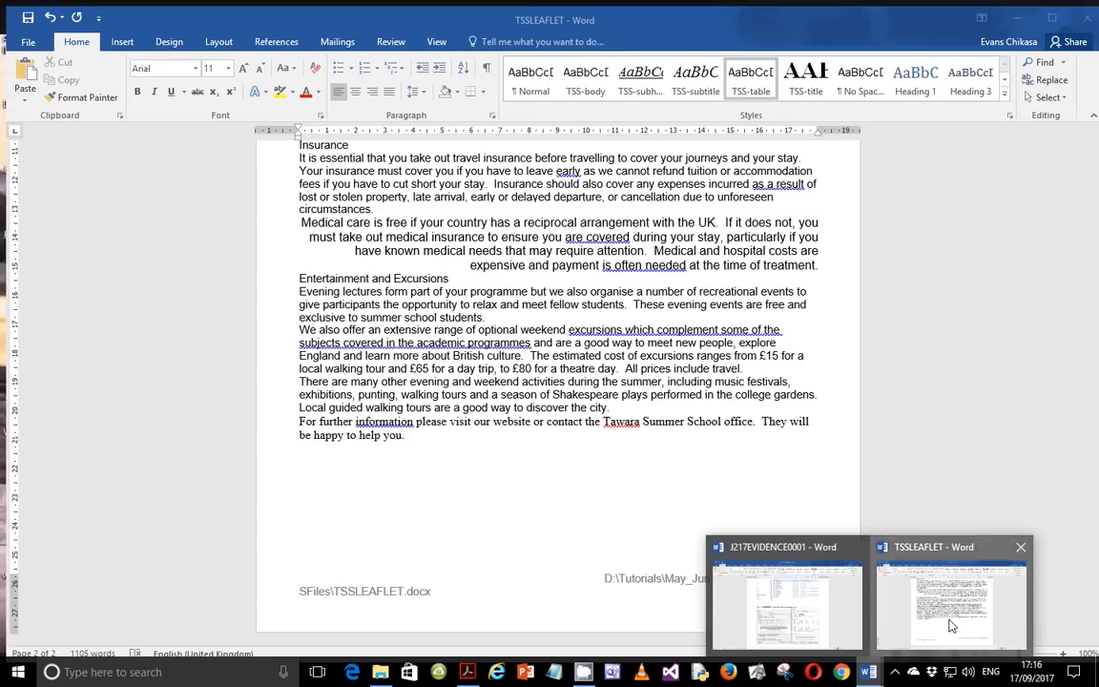
click(952, 625)
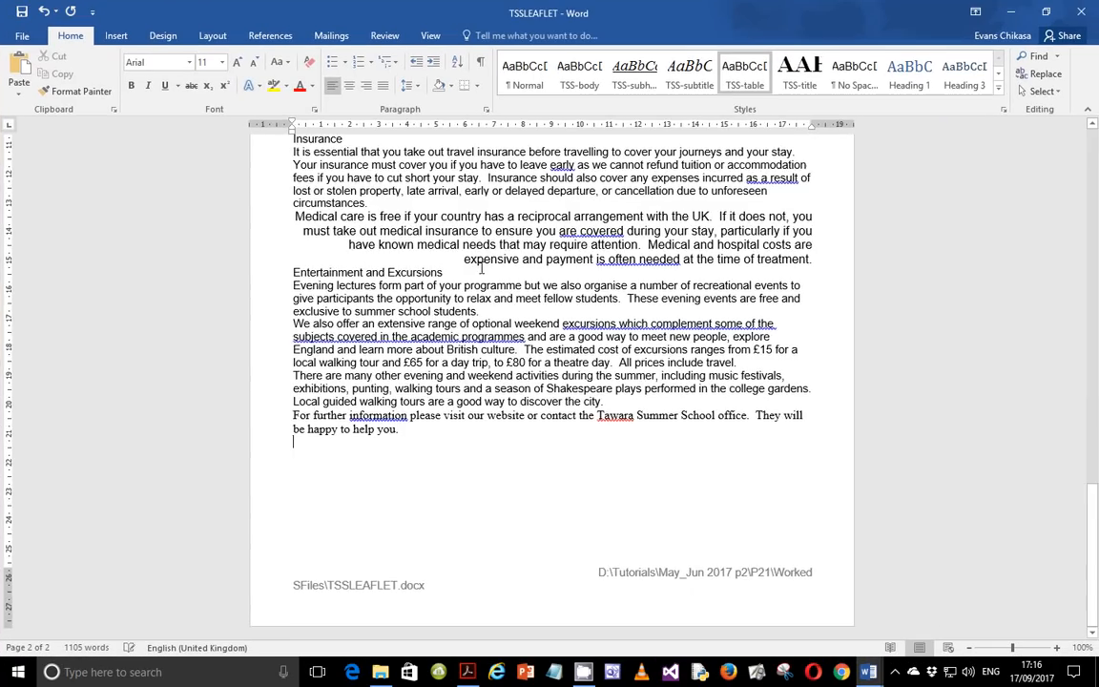
scroll(1072, 347, up, 6)
drag(1091, 426, 1016, 491)
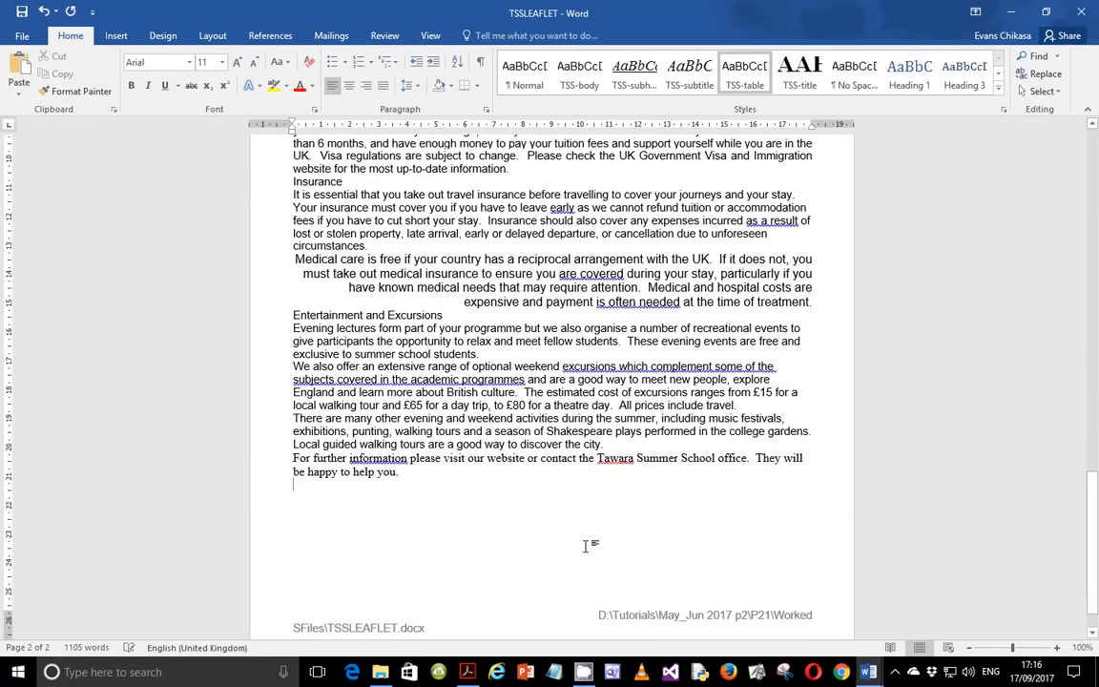
drag(1093, 491, 1095, 143)
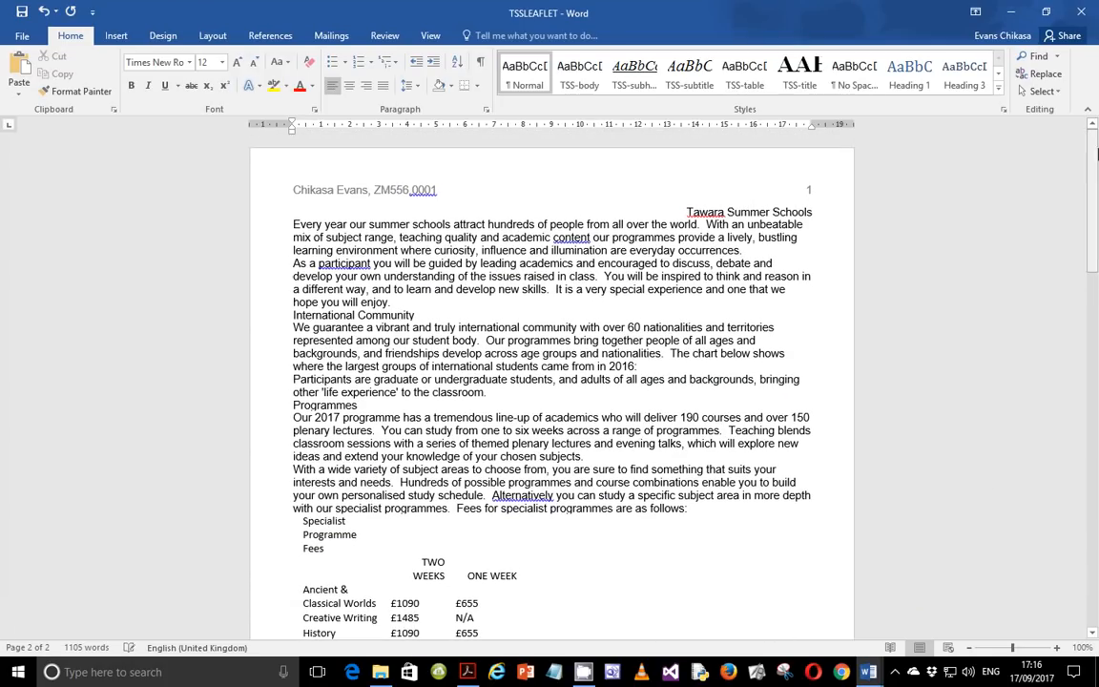
triple_click(761, 207)
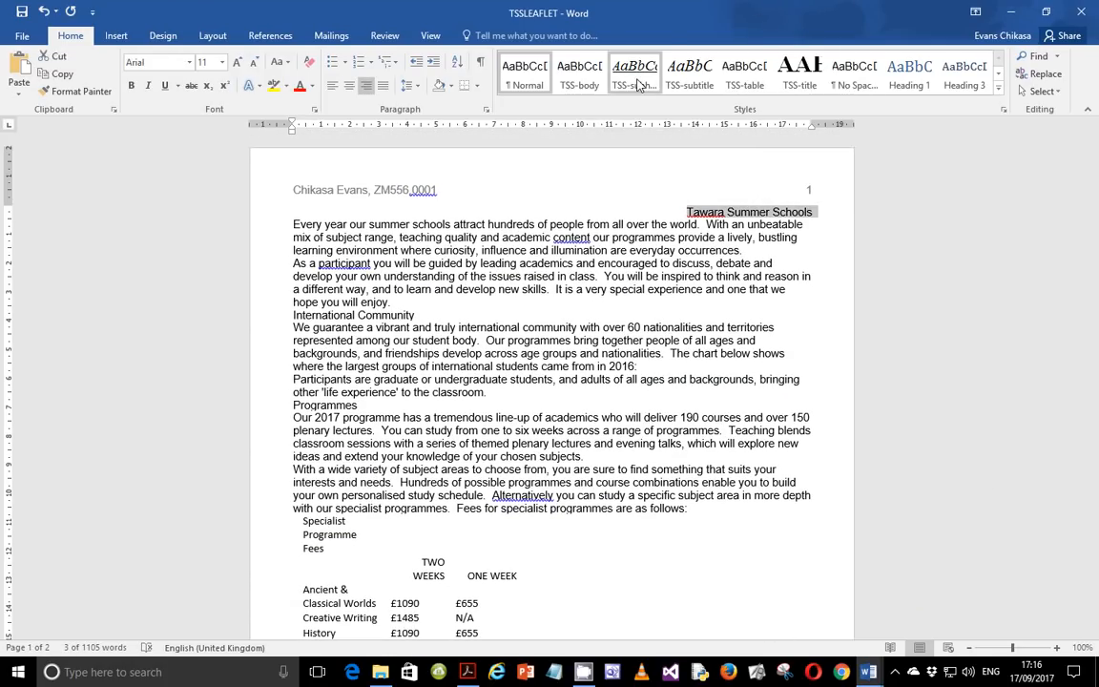
click(800, 72)
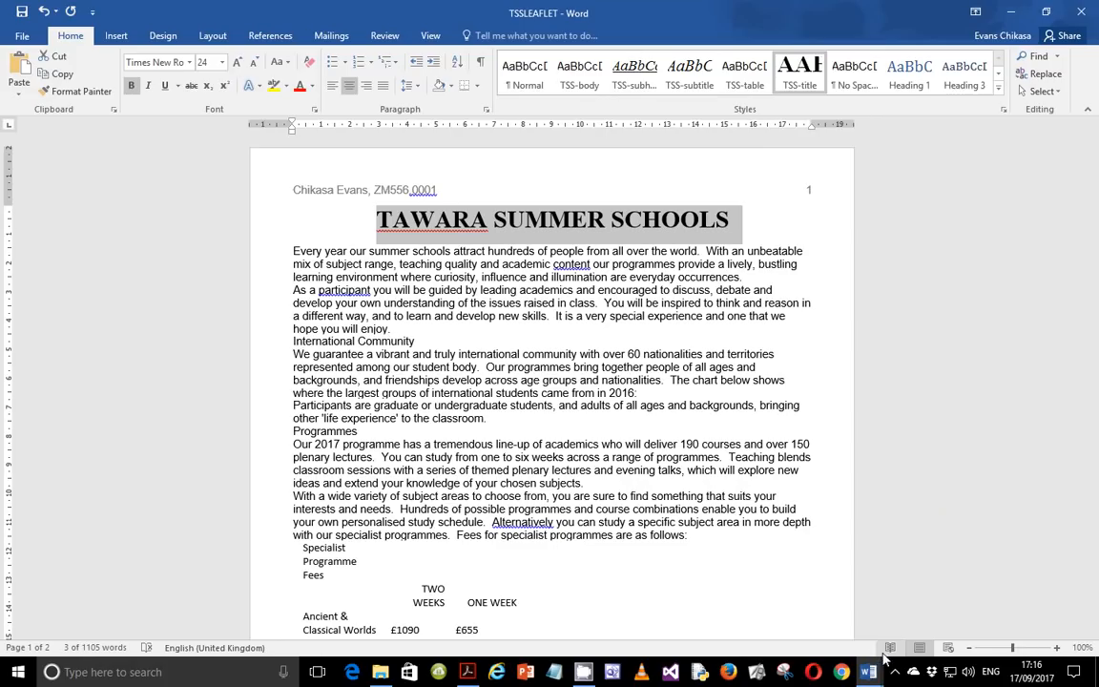
Add a new line below the title reading "Produced by:" followed by your name.
click(466, 674)
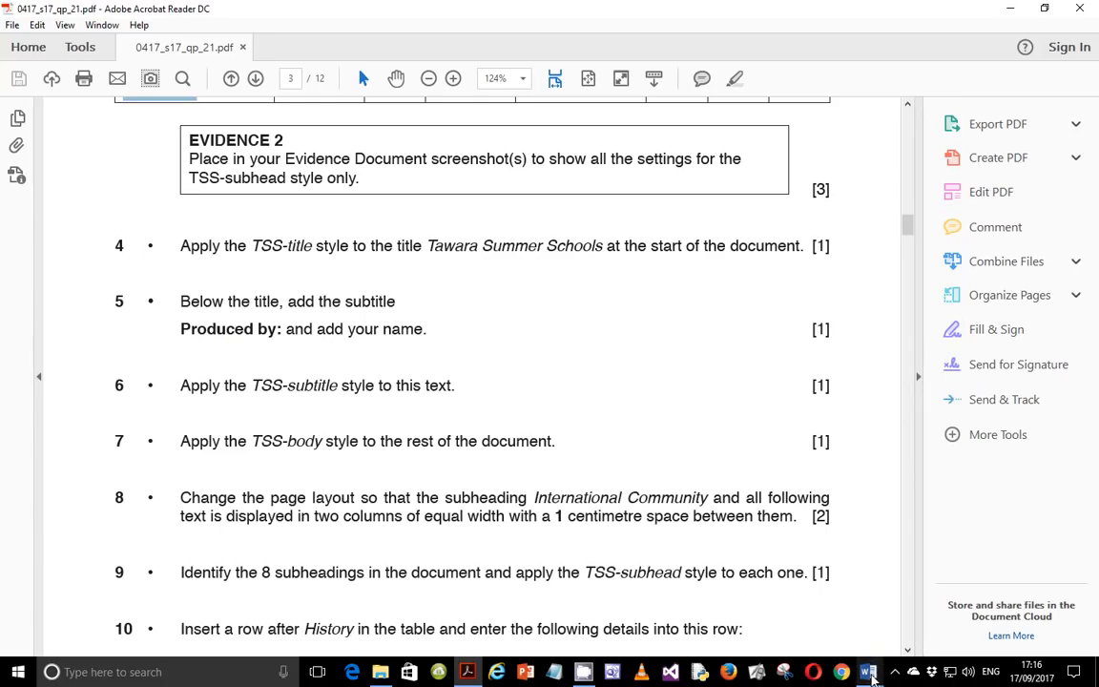
click(869, 672)
click(916, 615)
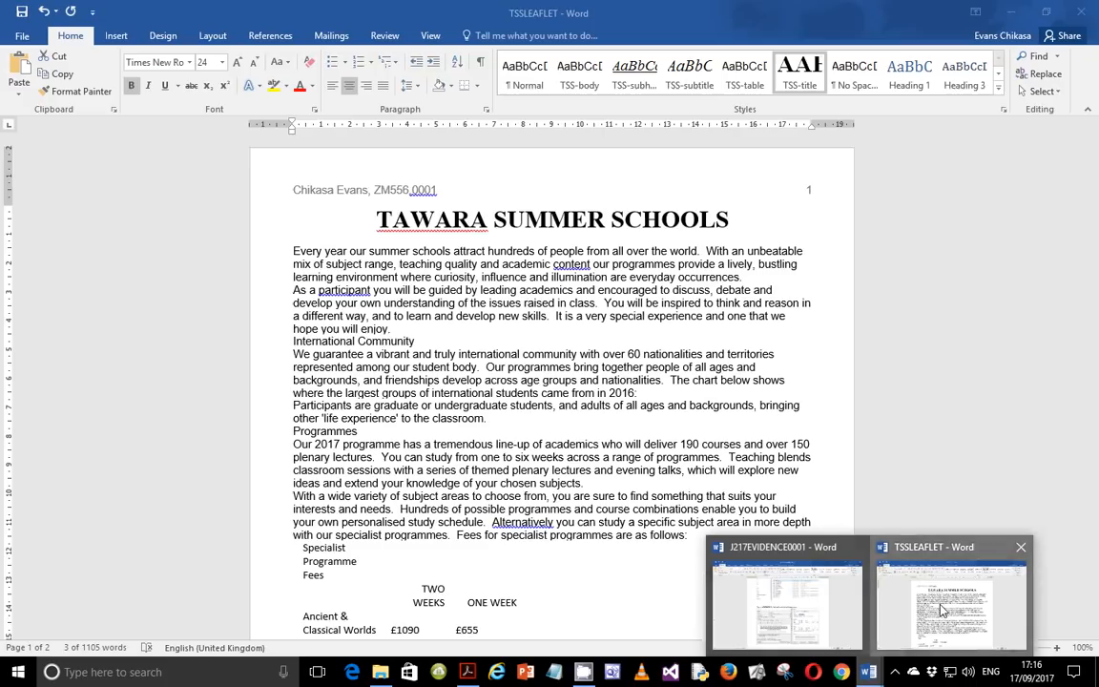
click(293, 247)
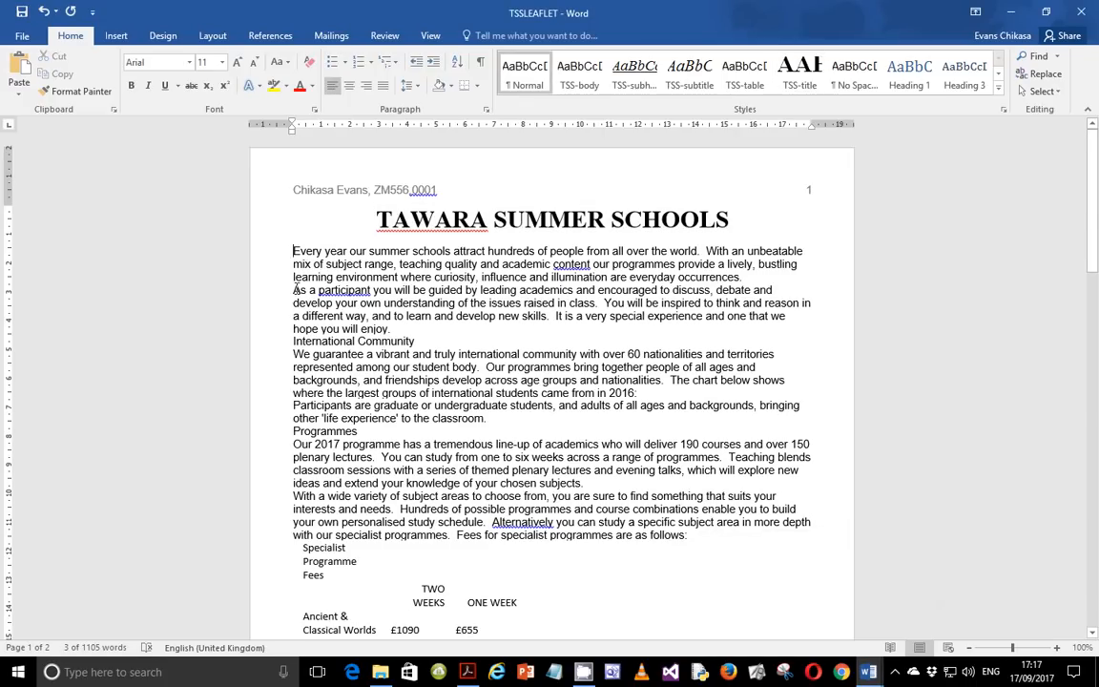
key(Return)
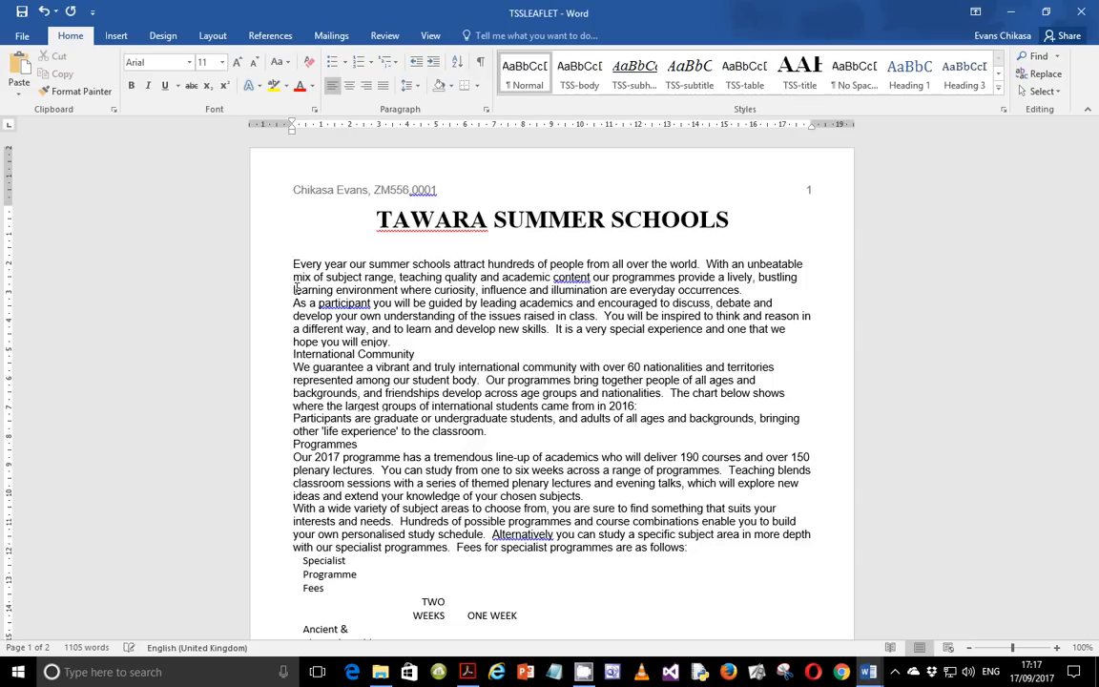
text(Produced by: Chia)
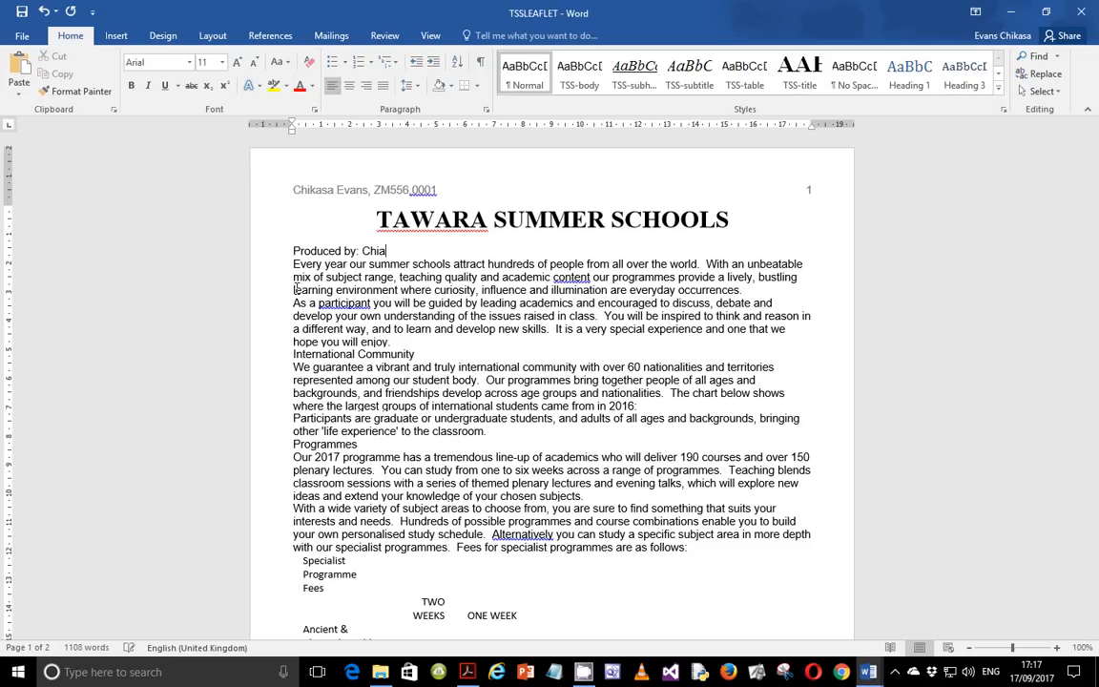
text(kkasa Evans)
Apply the TSS-subtitle style to the Produced by line.
key(alt+Tab)
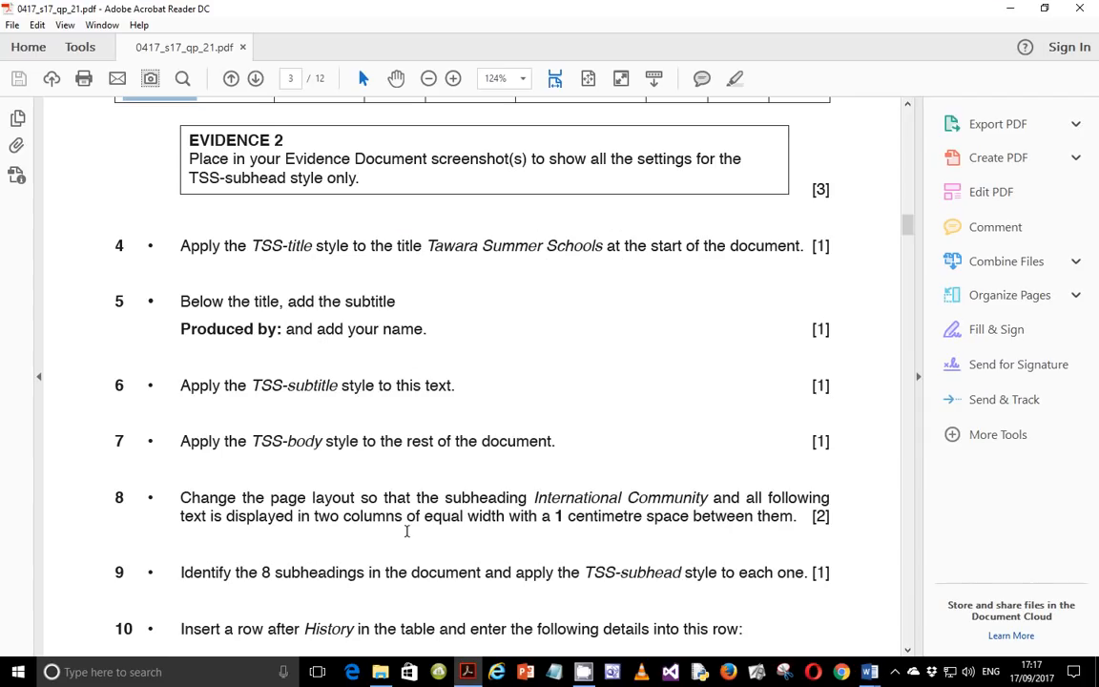
drag(181, 386, 329, 393)
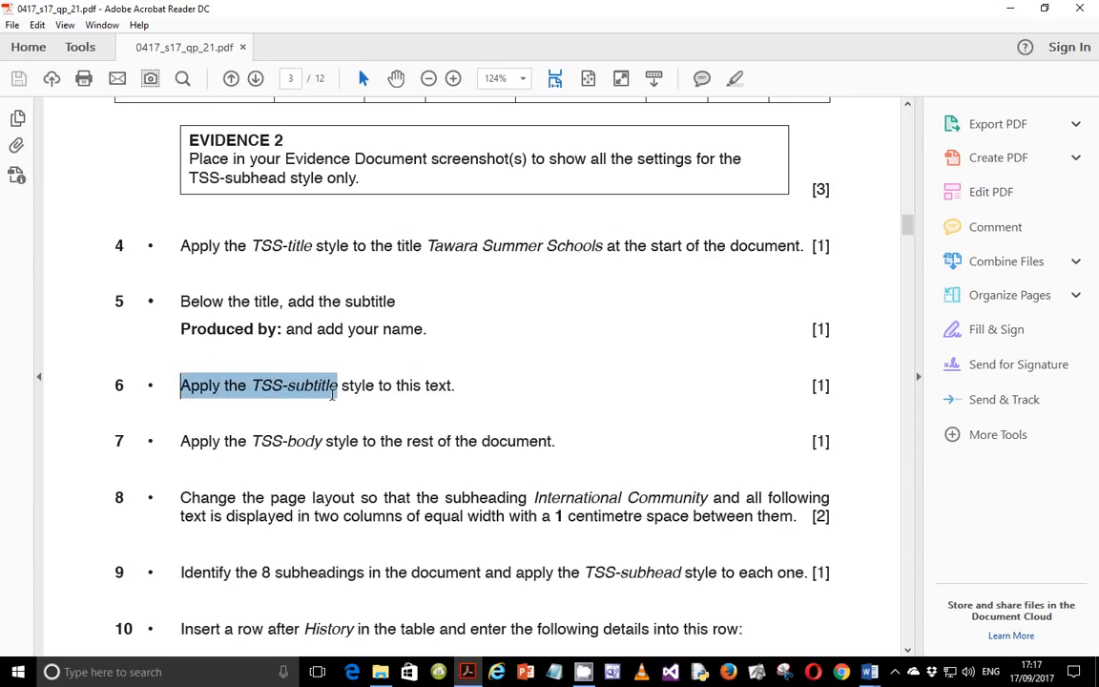
drag(333, 393, 451, 386)
mouse_move(864, 676)
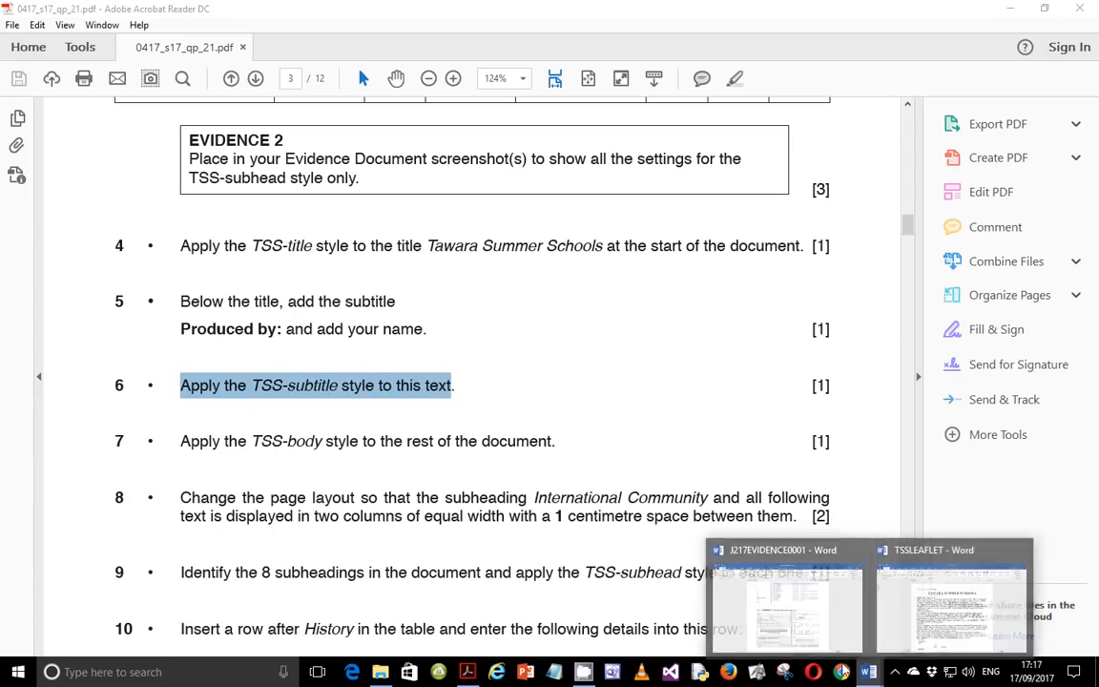
click(948, 627)
double_click(381, 250)
triple_click(381, 250)
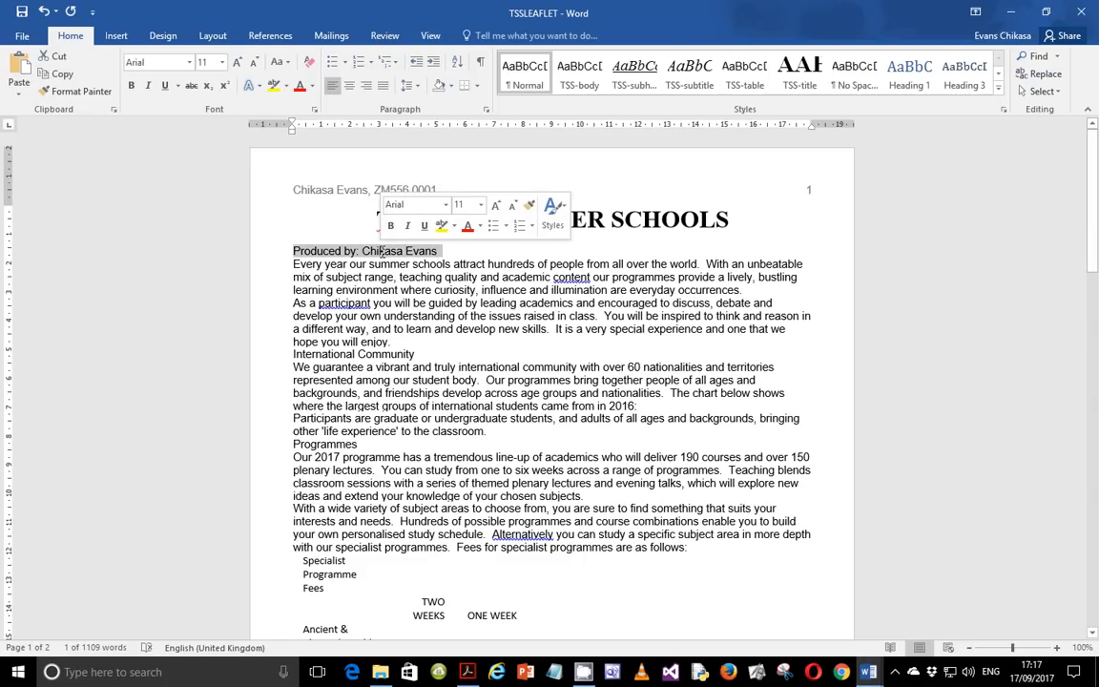
click(689, 72)
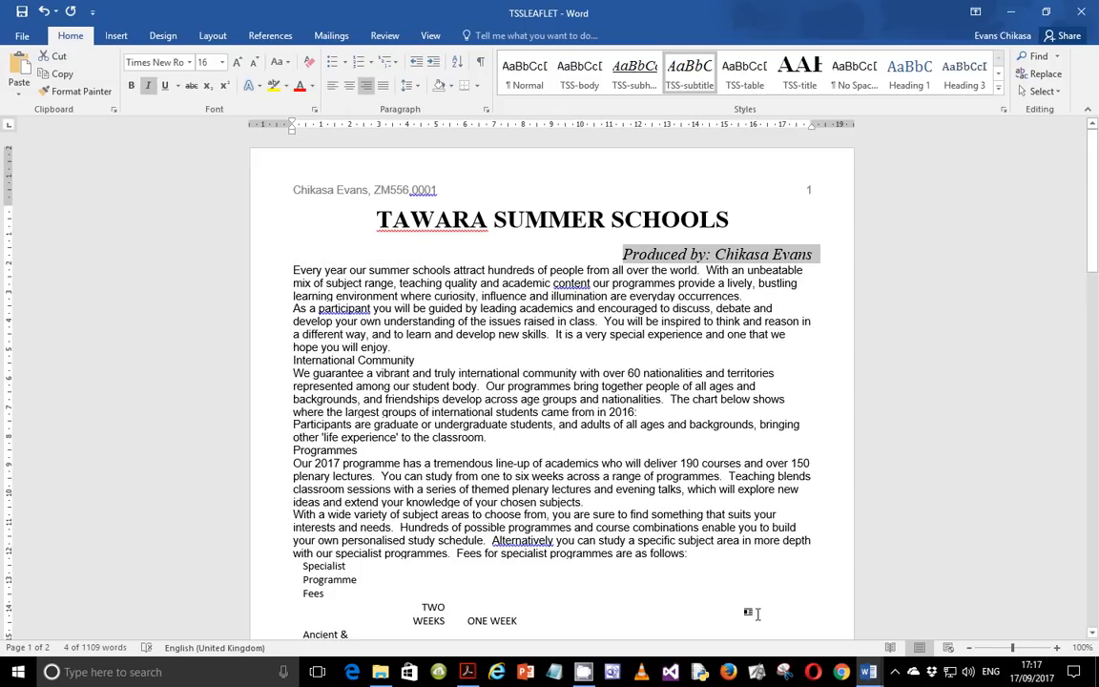
Select all text from the first body paragraph to the end of the document and apply the TSS-body style.
click(467, 673)
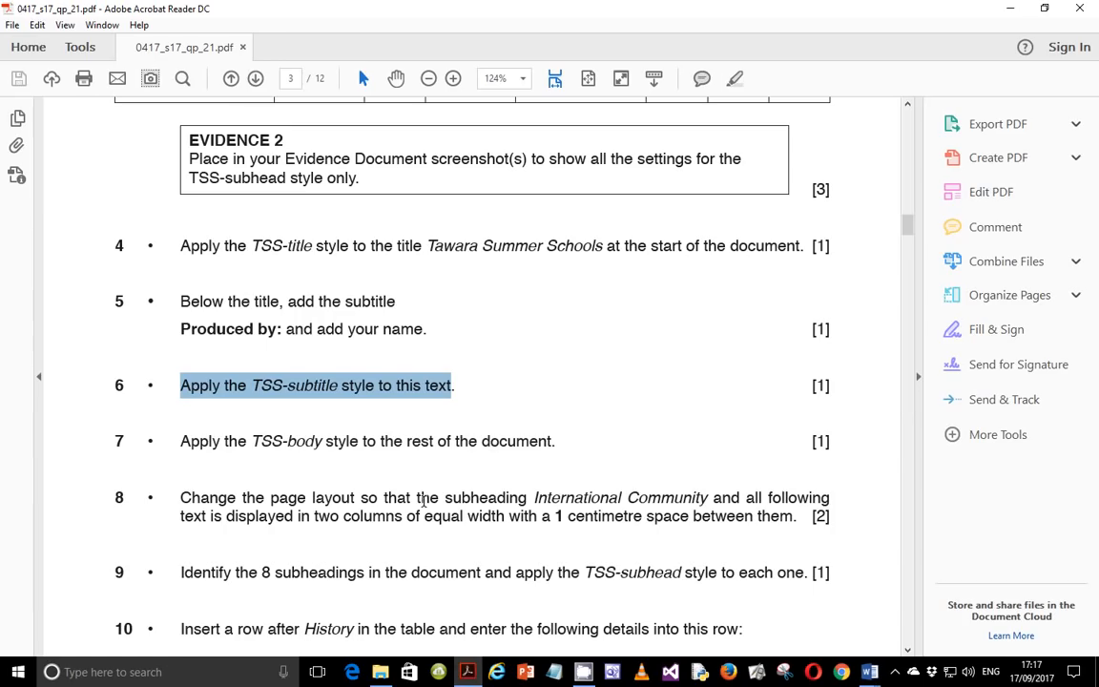
scroll(353, 406, down, 2)
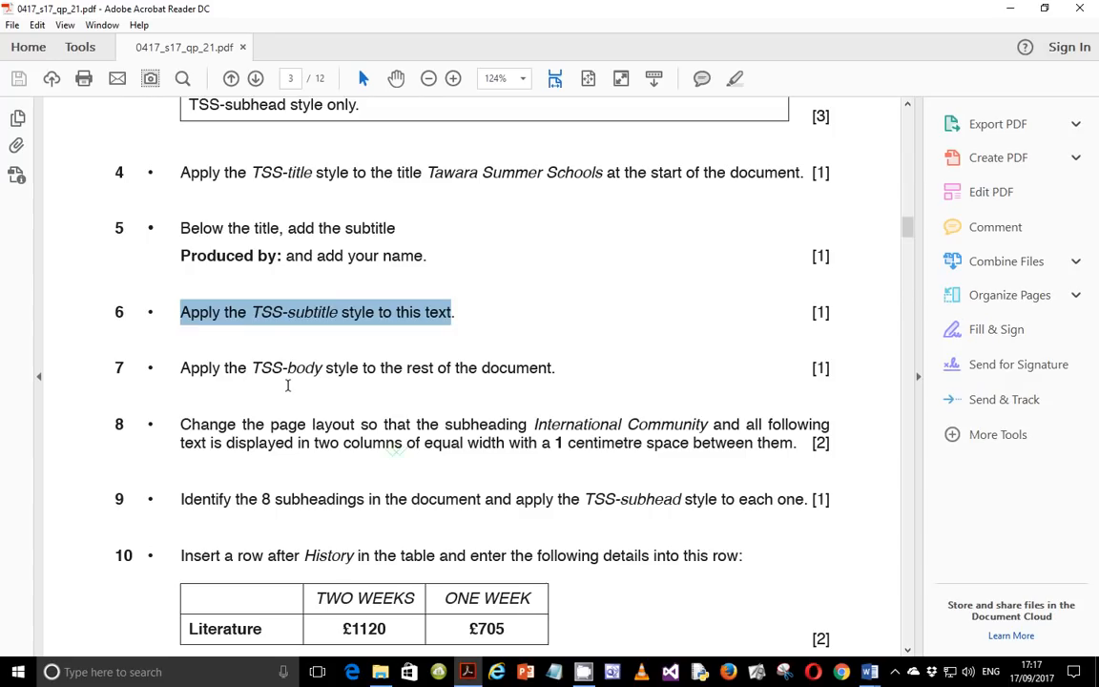
drag(181, 368, 491, 374)
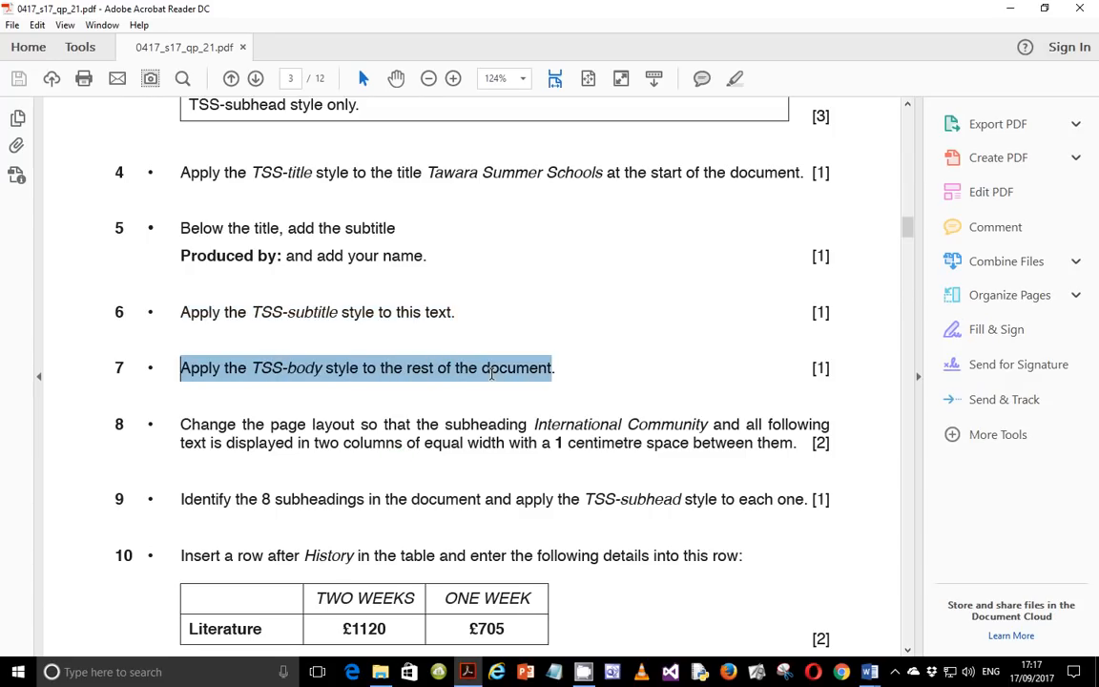
mouse_move(869, 672)
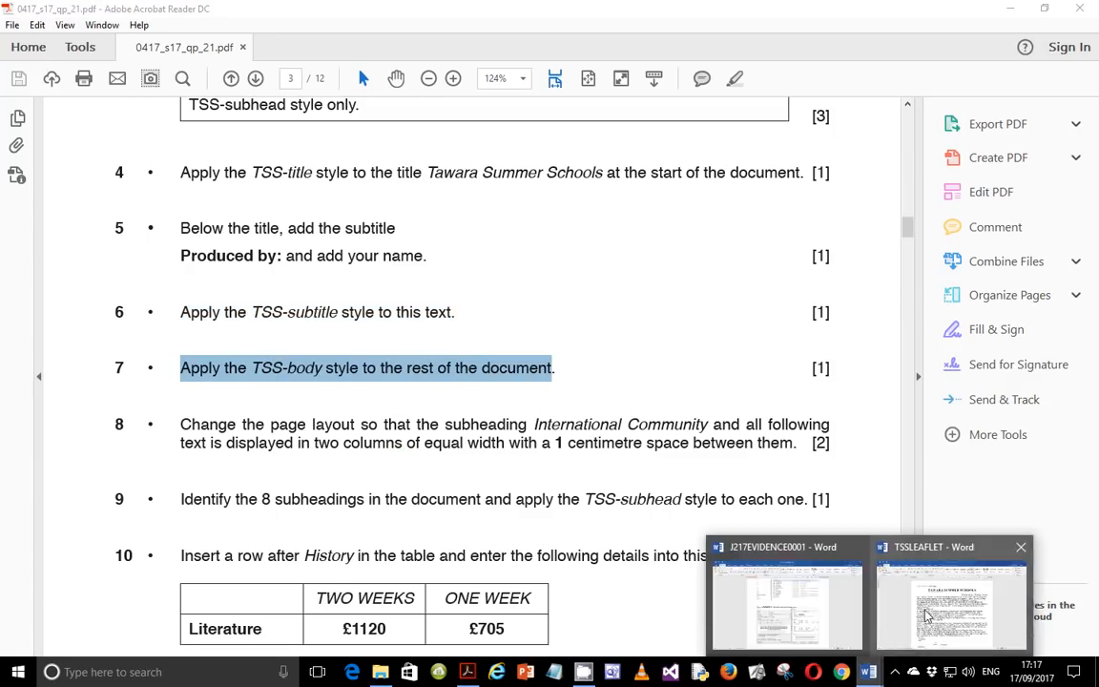
click(880, 567)
click(294, 270)
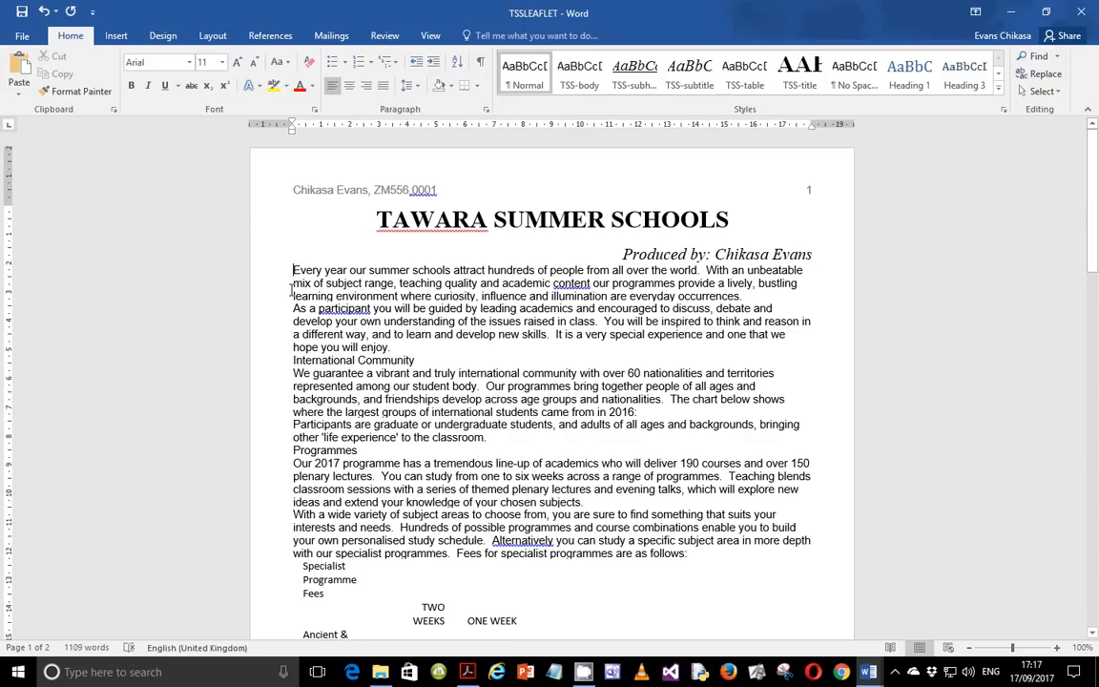
key(shift+Down)
key(shift+Page_Down)
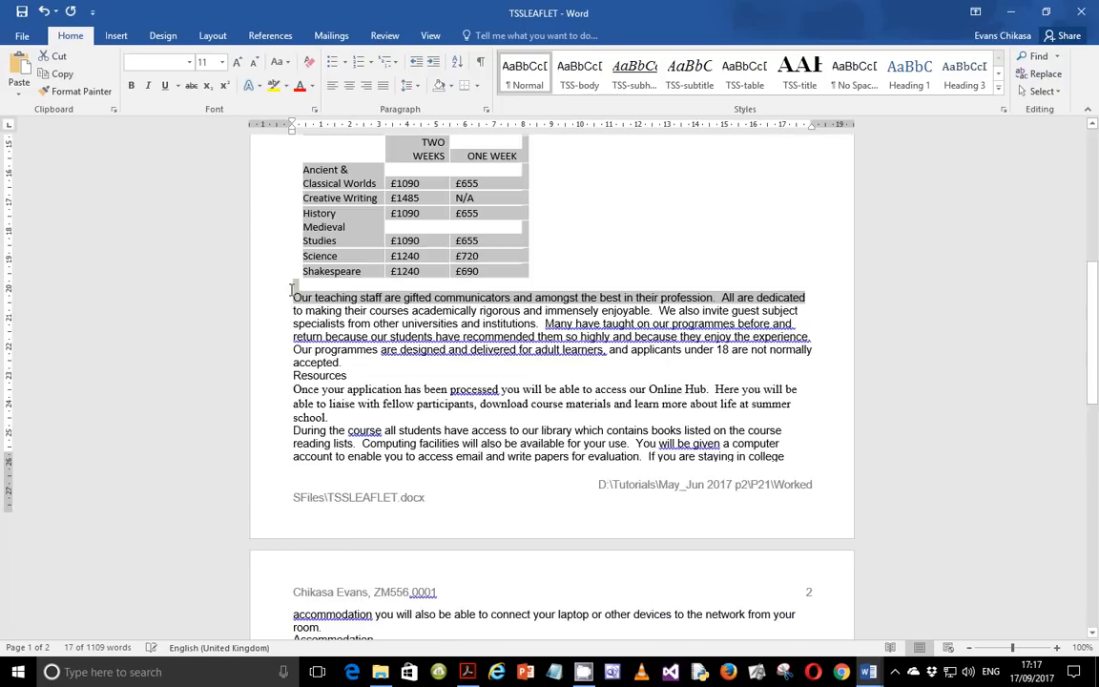
key(shift+Page_Down)
key(shift+Page_Down)
key(shift+Page_Down)
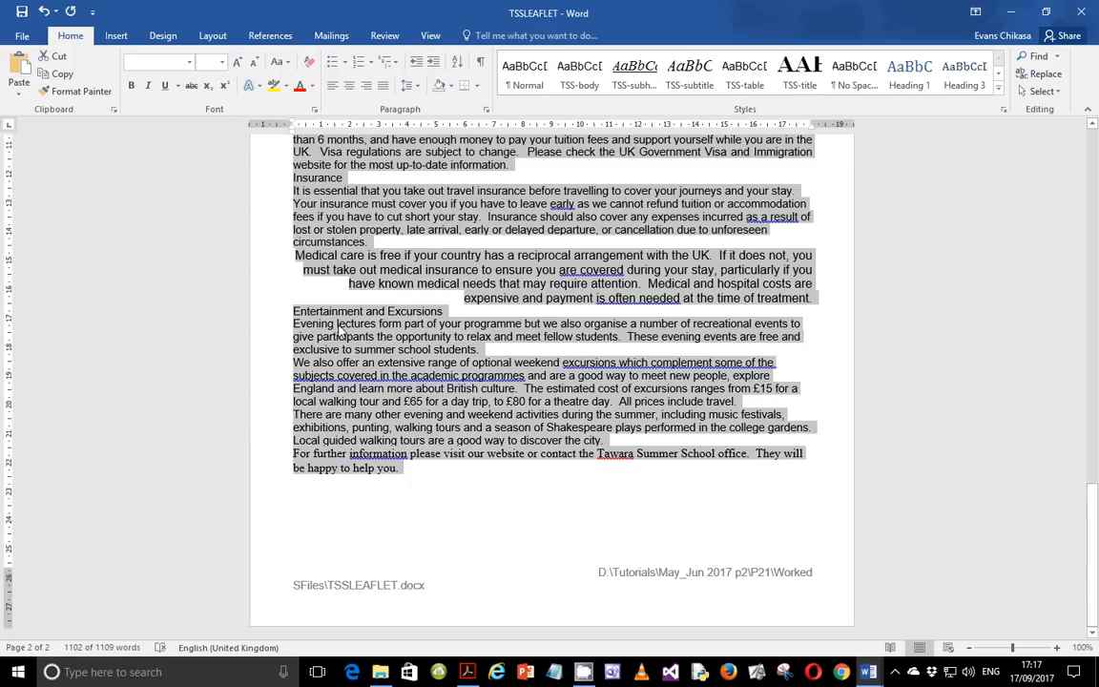
scroll(420, 362, up, 10)
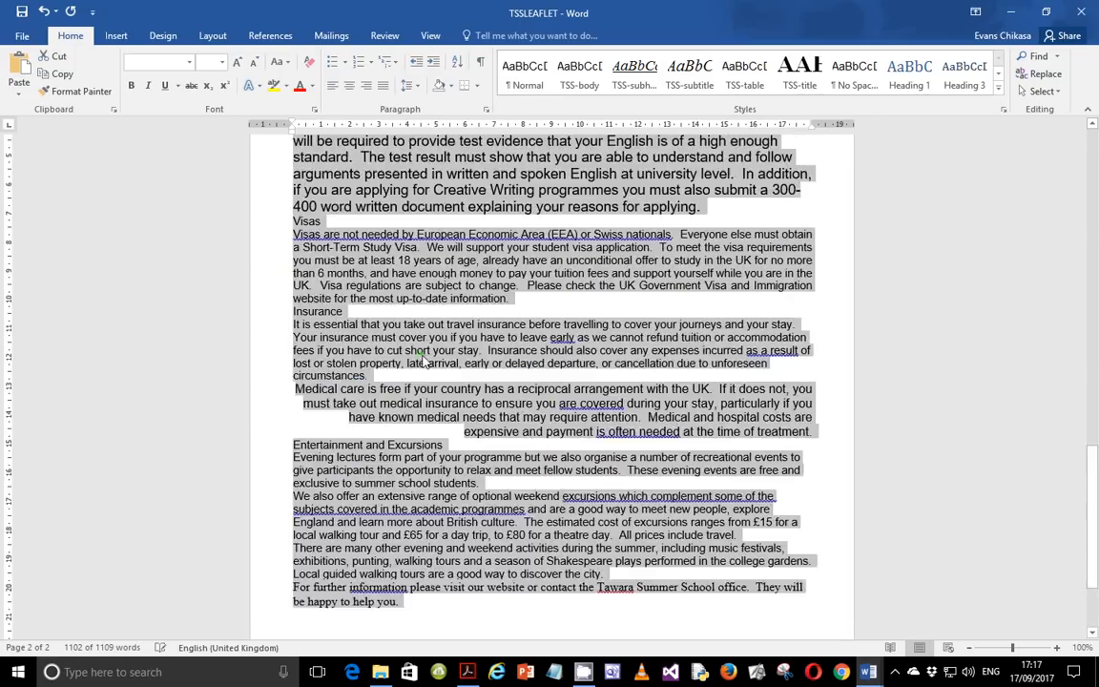
scroll(422, 358, up, 10)
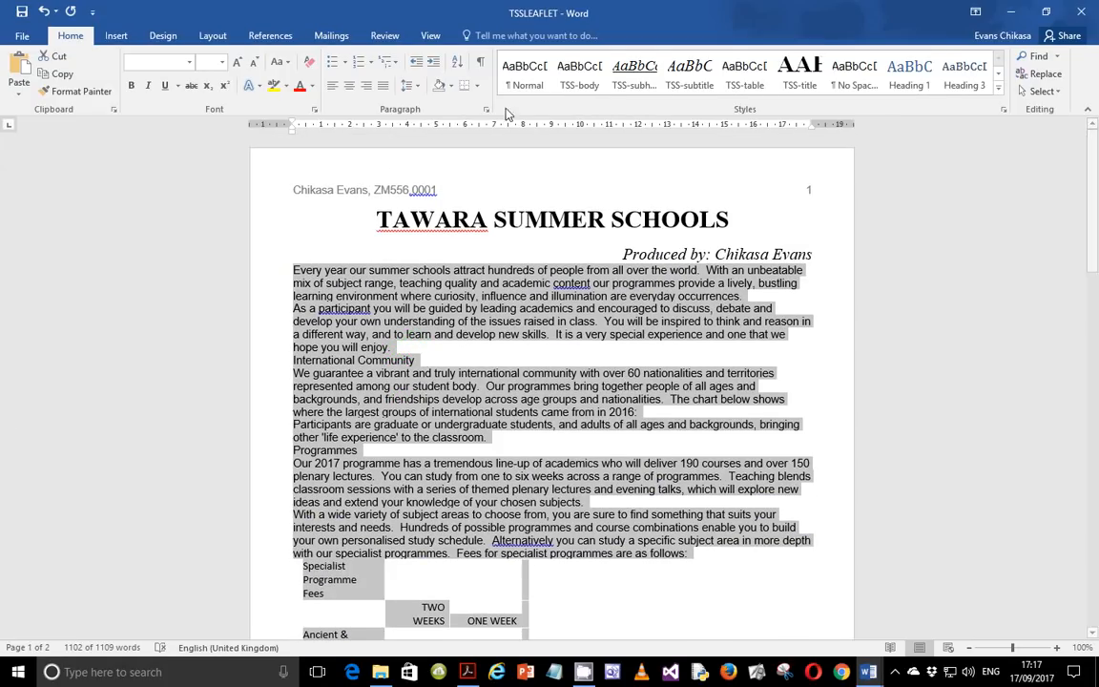
click(579, 86)
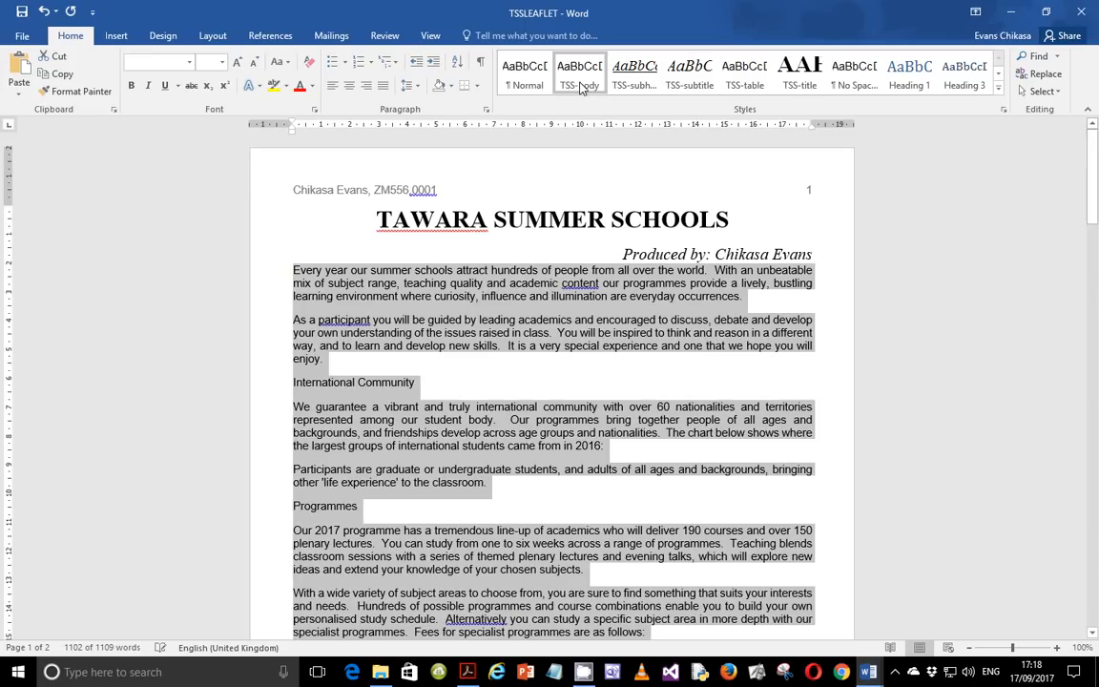
Reapply the TSS-body style to the paragraph under Language requirements.
scroll(589, 457, down, 6)
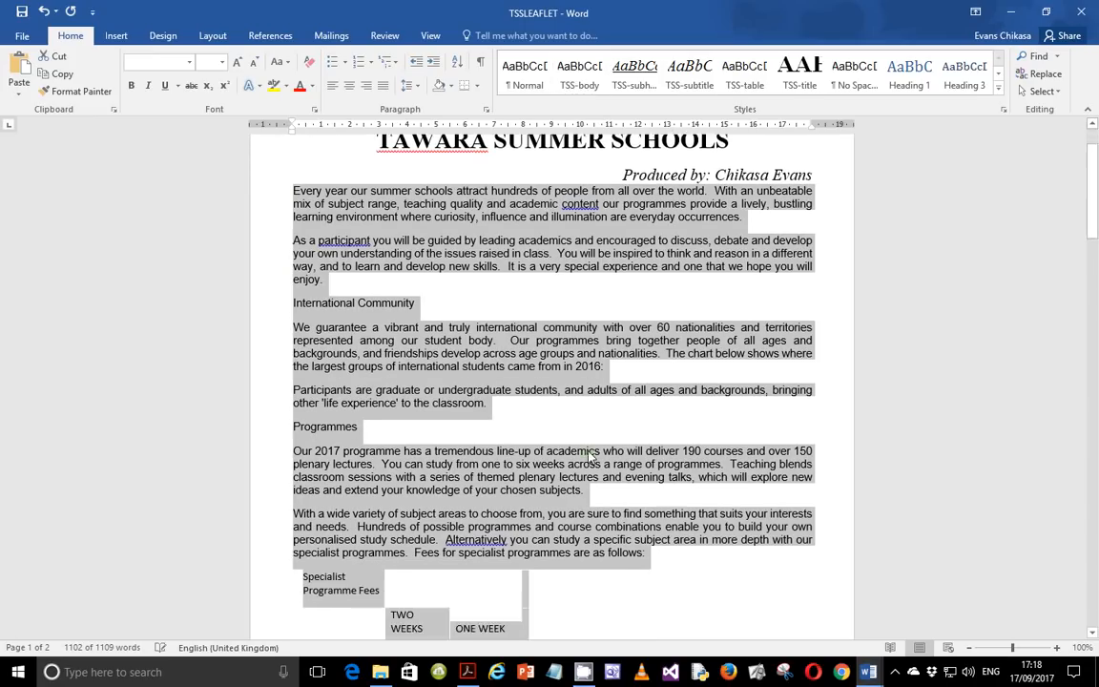
scroll(589, 457, down, 15)
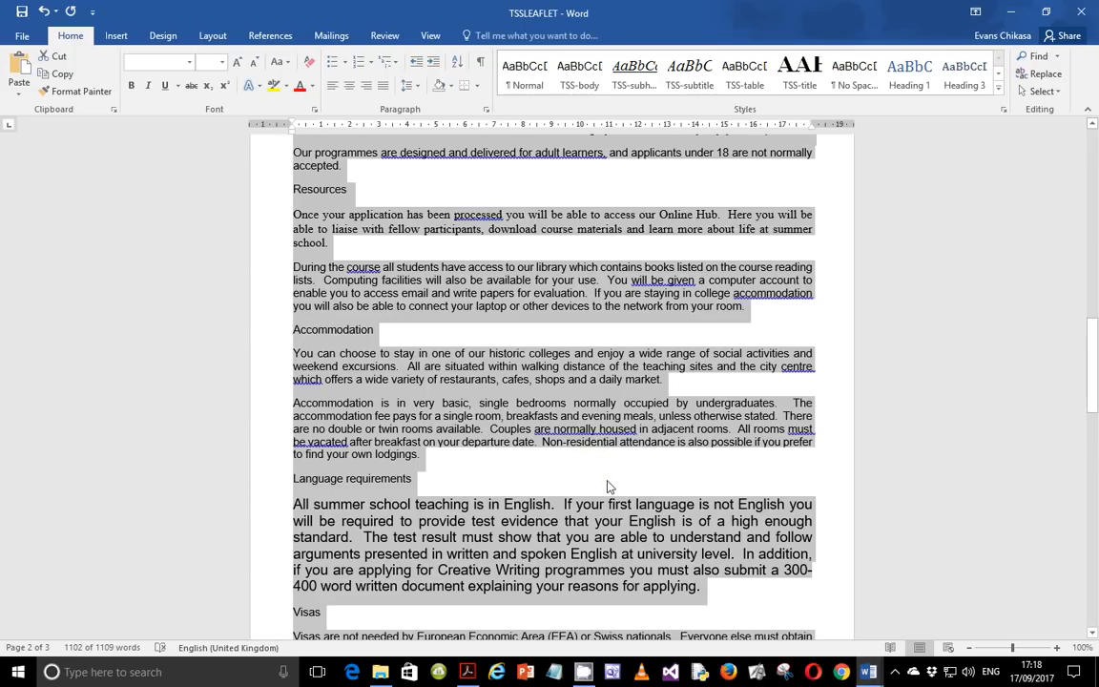
scroll(611, 487, down, 3)
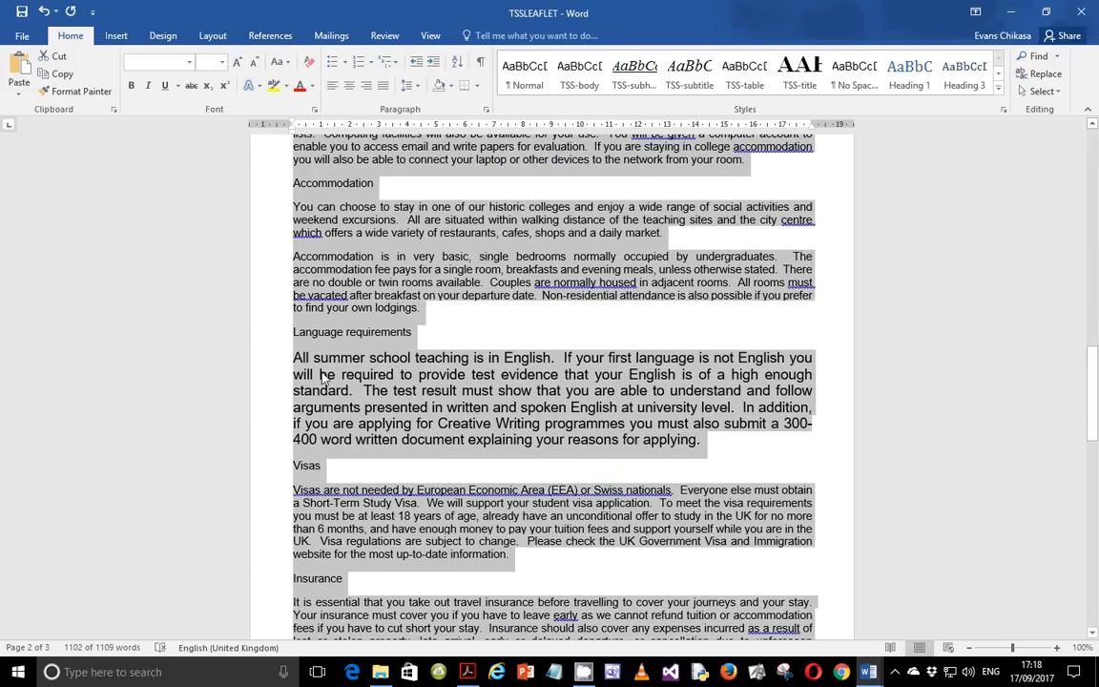
double_click(374, 392)
click(611, 422)
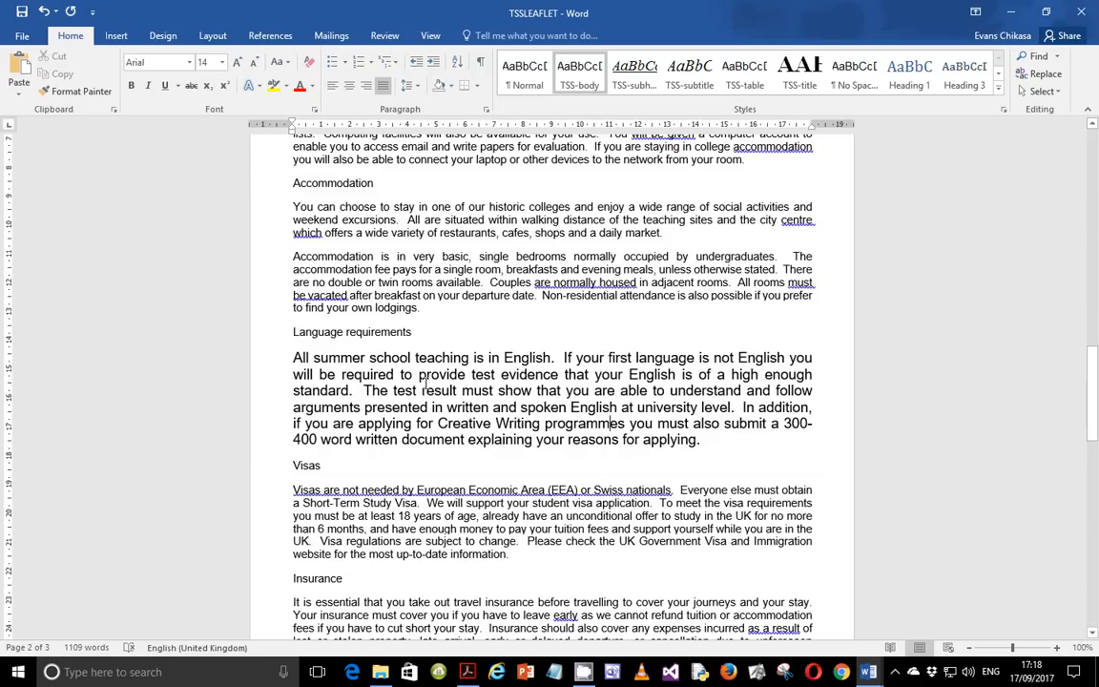
double_click(439, 390)
triple_click(439, 391)
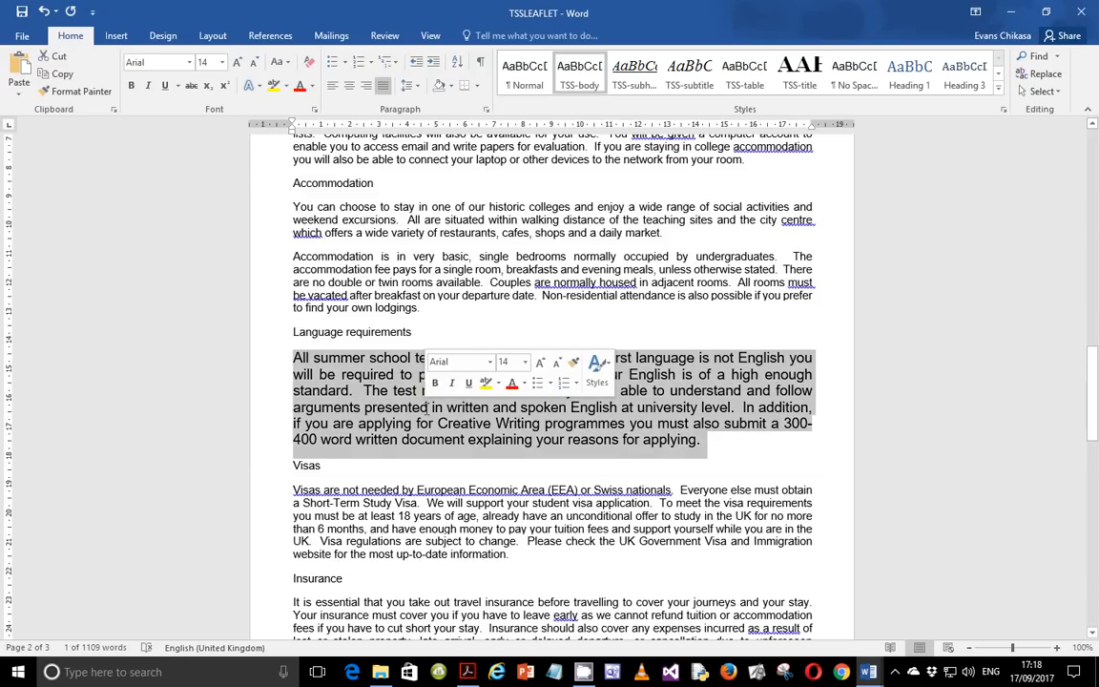
click(579, 76)
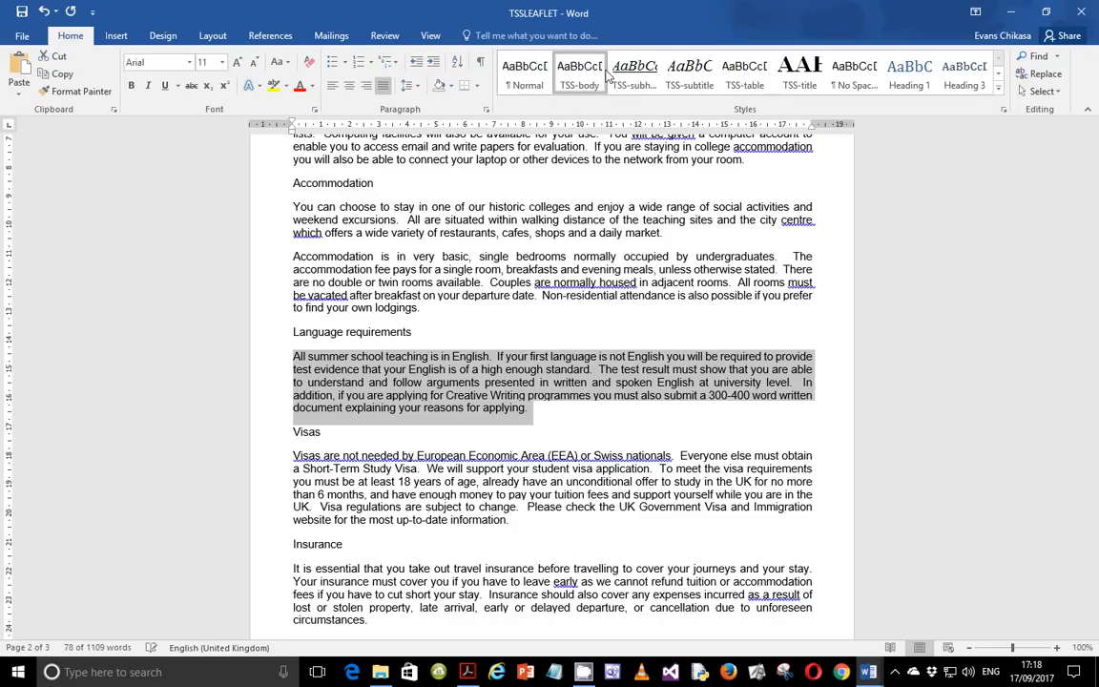
Check the remaining body paragraphs for inconsistent formatting.
scroll(549, 363, down, 4)
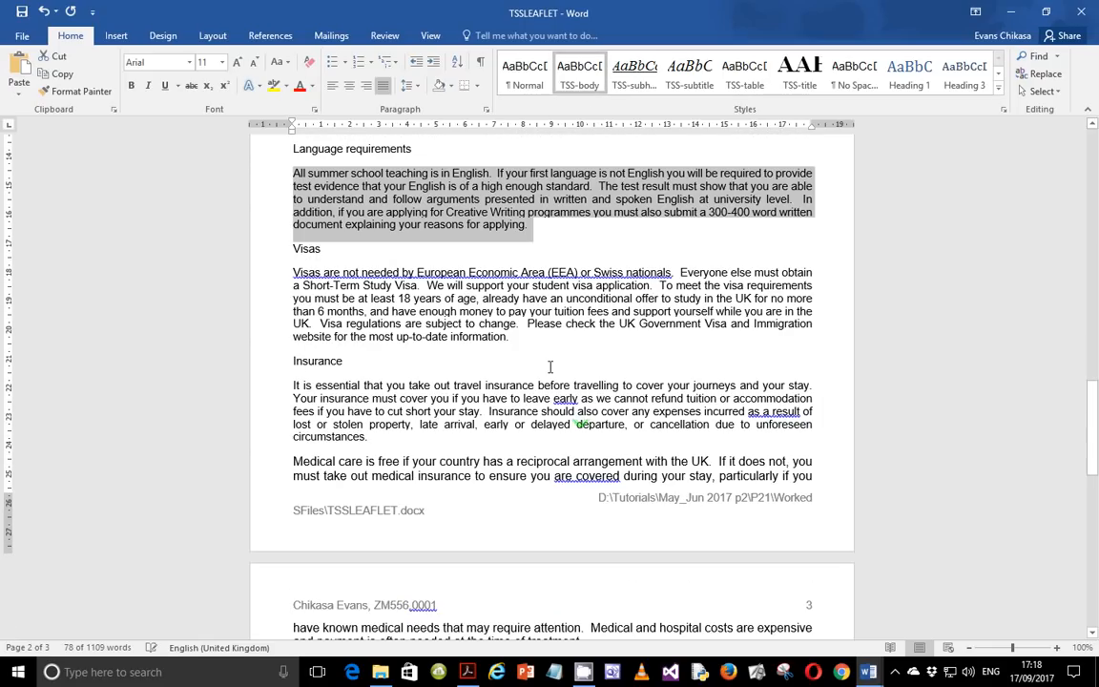
triple_click(484, 276)
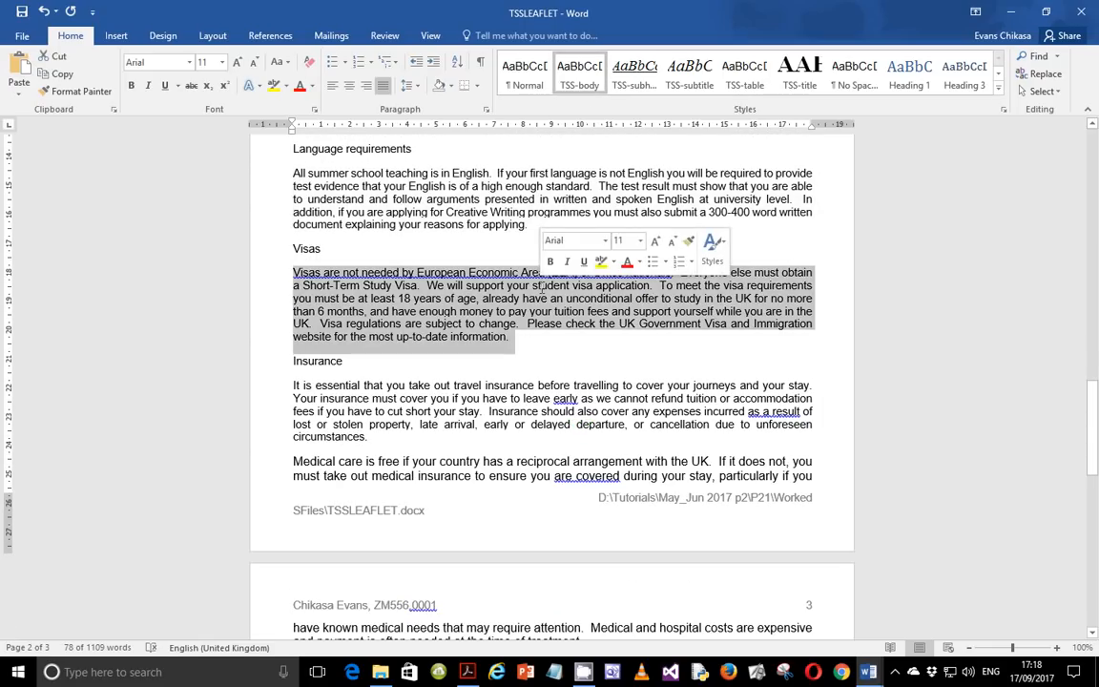
scroll(622, 394, down, 9)
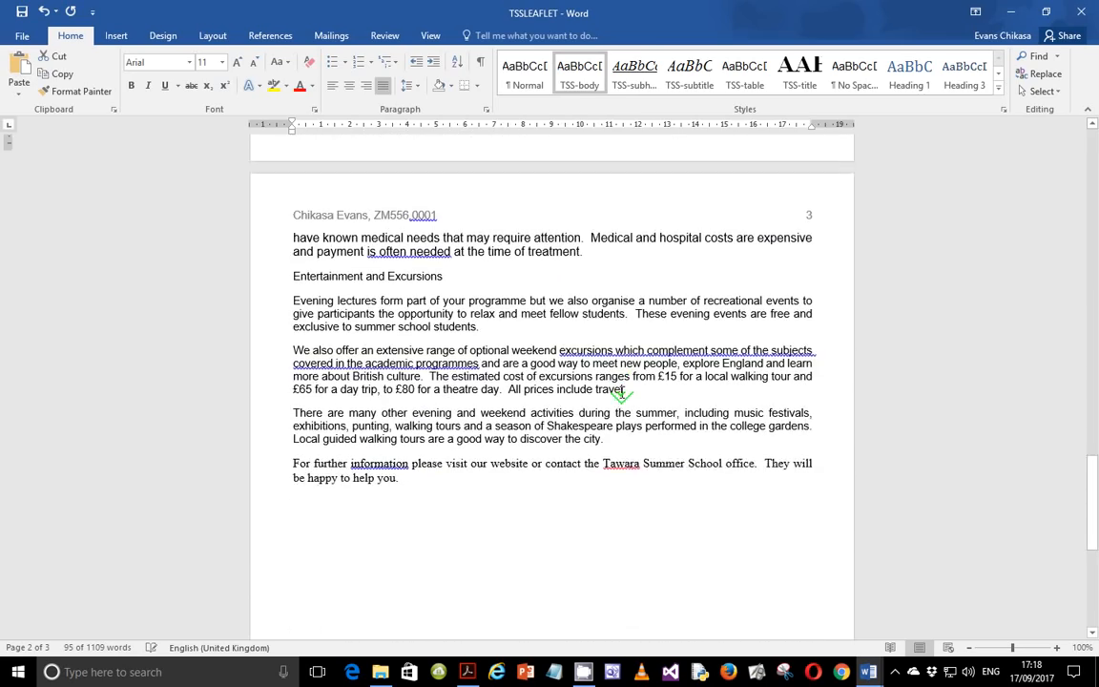
Read the exam paper's instruction about the two-column page layout.
scroll(622, 394, up, 20)
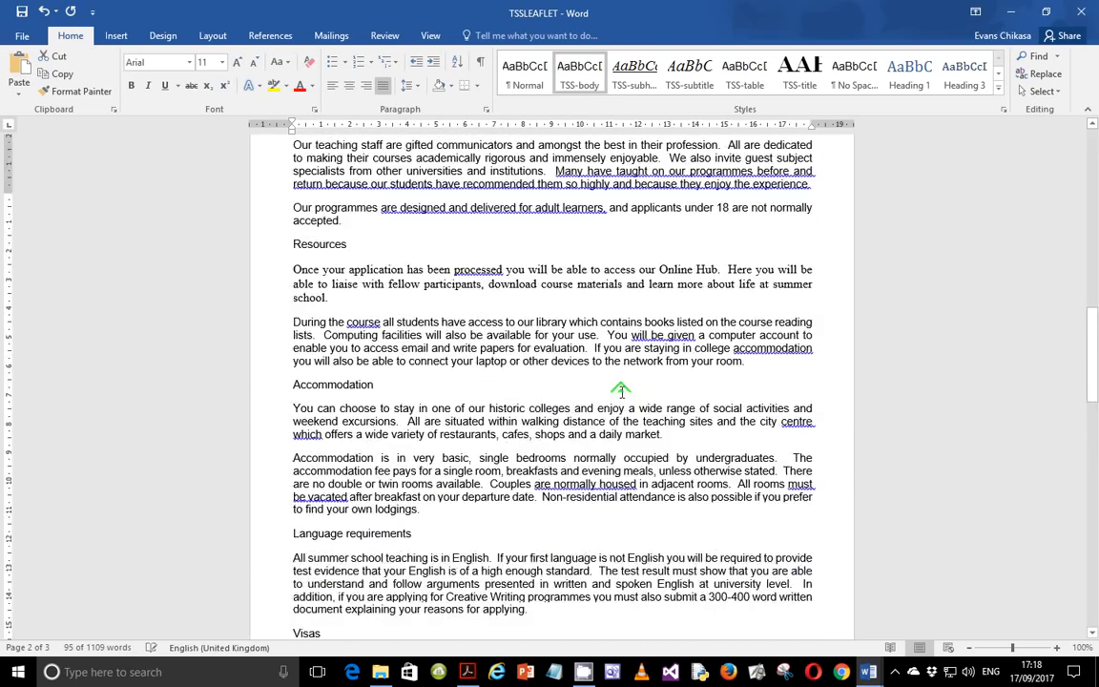
scroll(622, 395, up, 15)
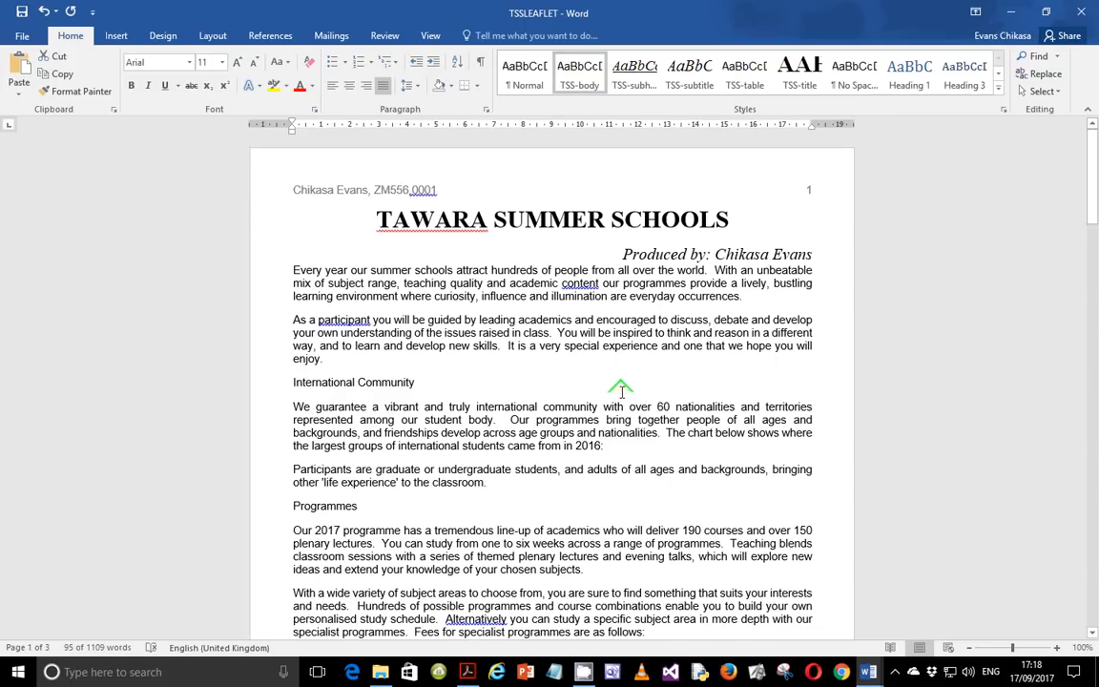
scroll(621, 391, down, 4)
scroll(621, 391, down, 20)
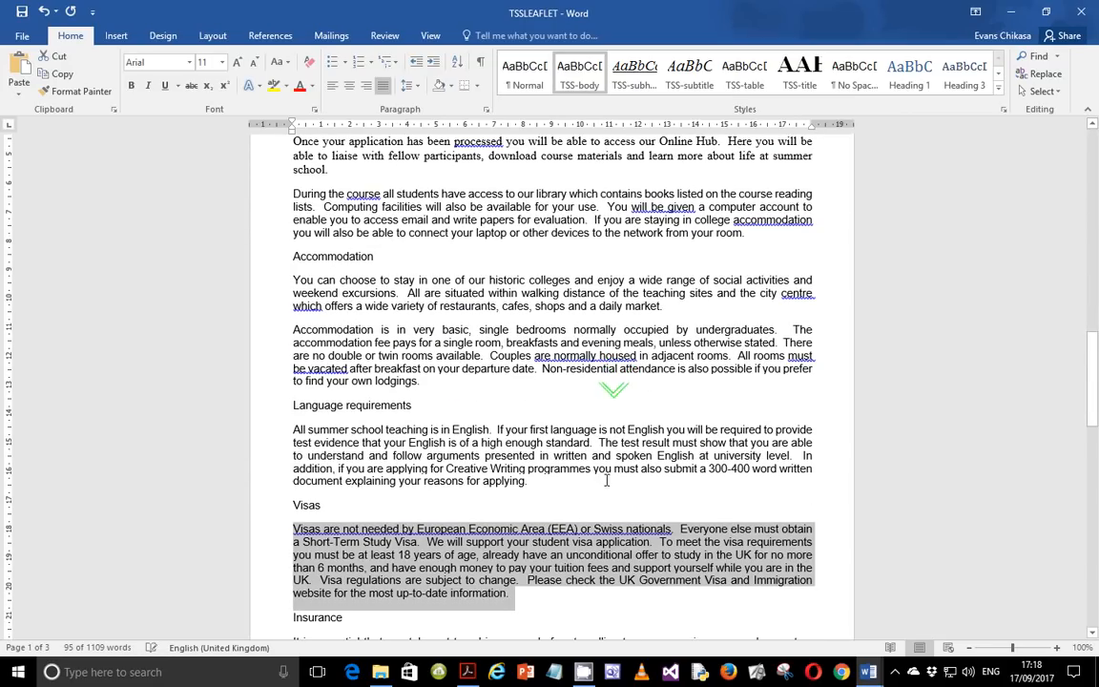
click(466, 672)
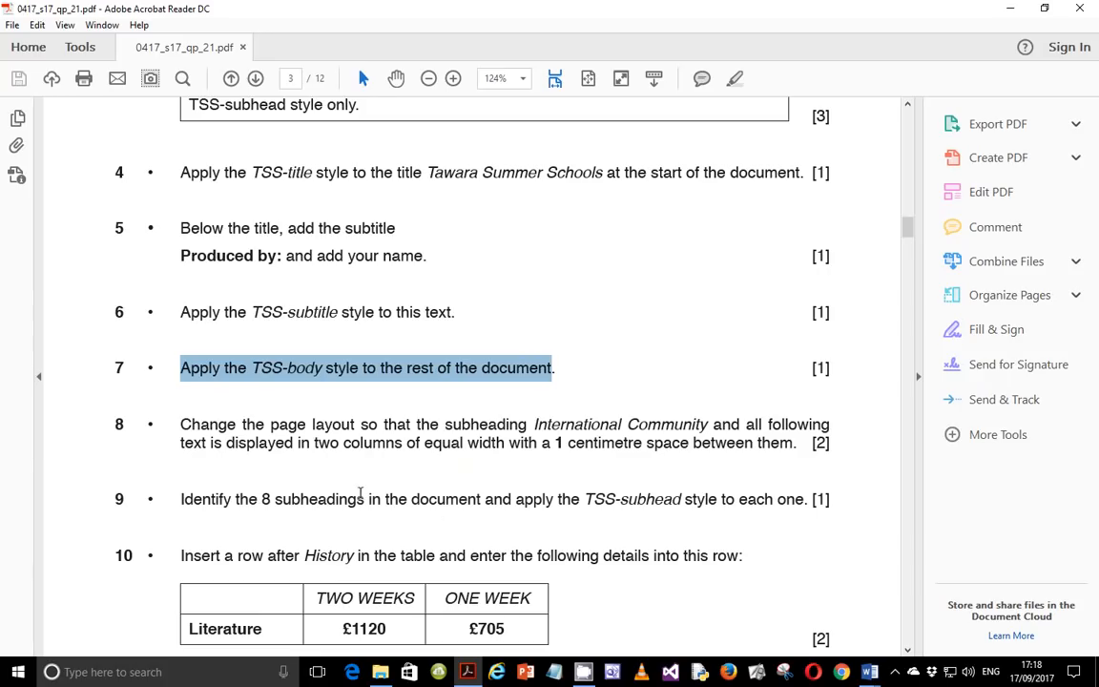
drag(318, 449, 467, 455)
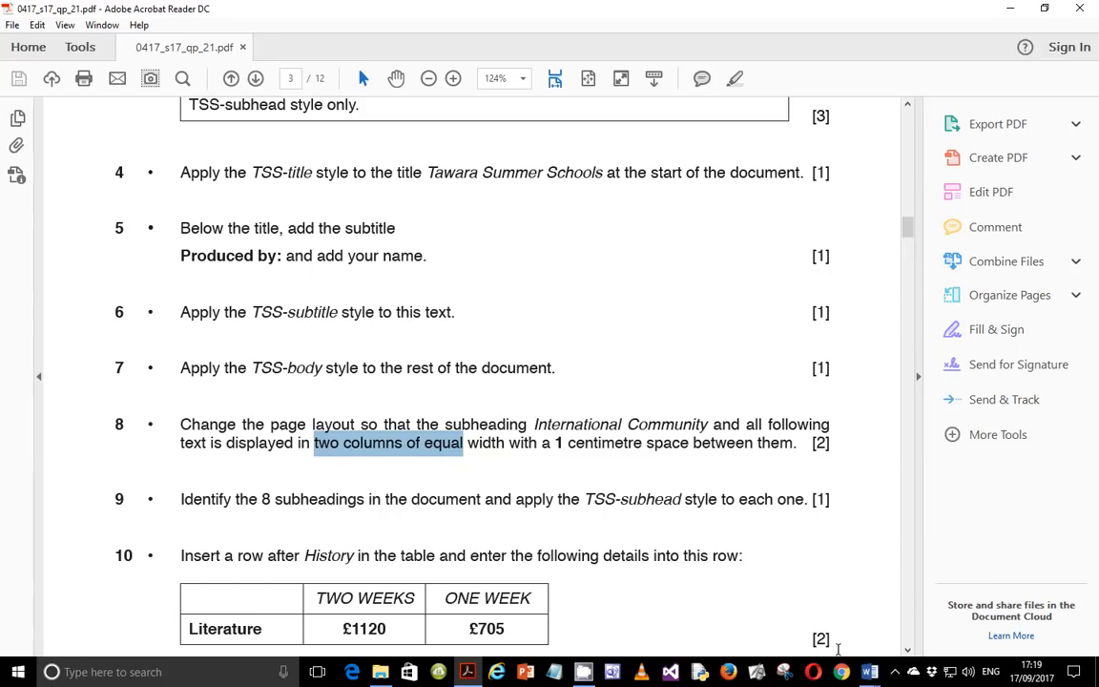
mouse_move(869, 672)
click(943, 607)
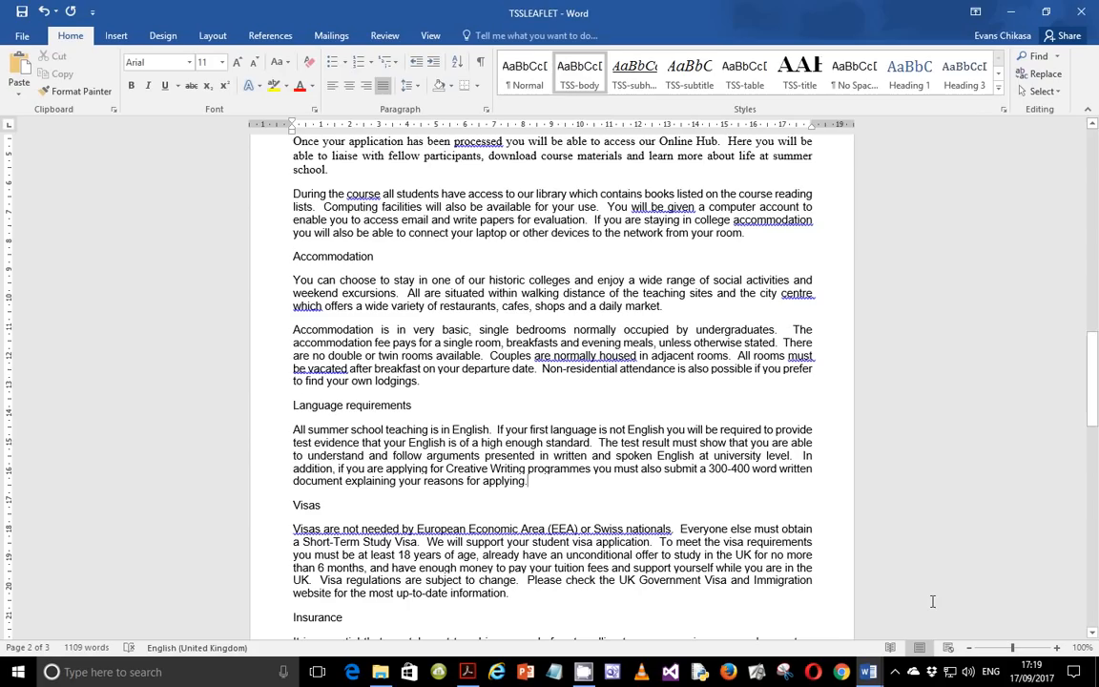
Format the text from International Community to the end into two equal-width columns with 1 cm spacing.
scroll(518, 487, up, 10)
scroll(519, 487, up, 10)
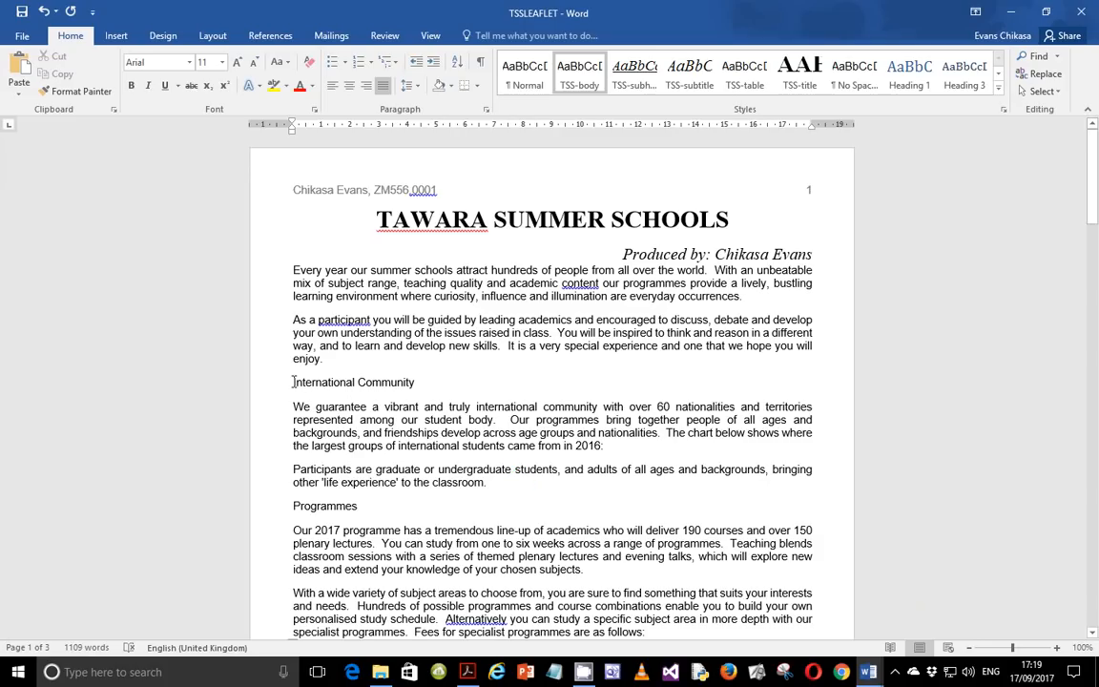
drag(294, 382, 405, 315)
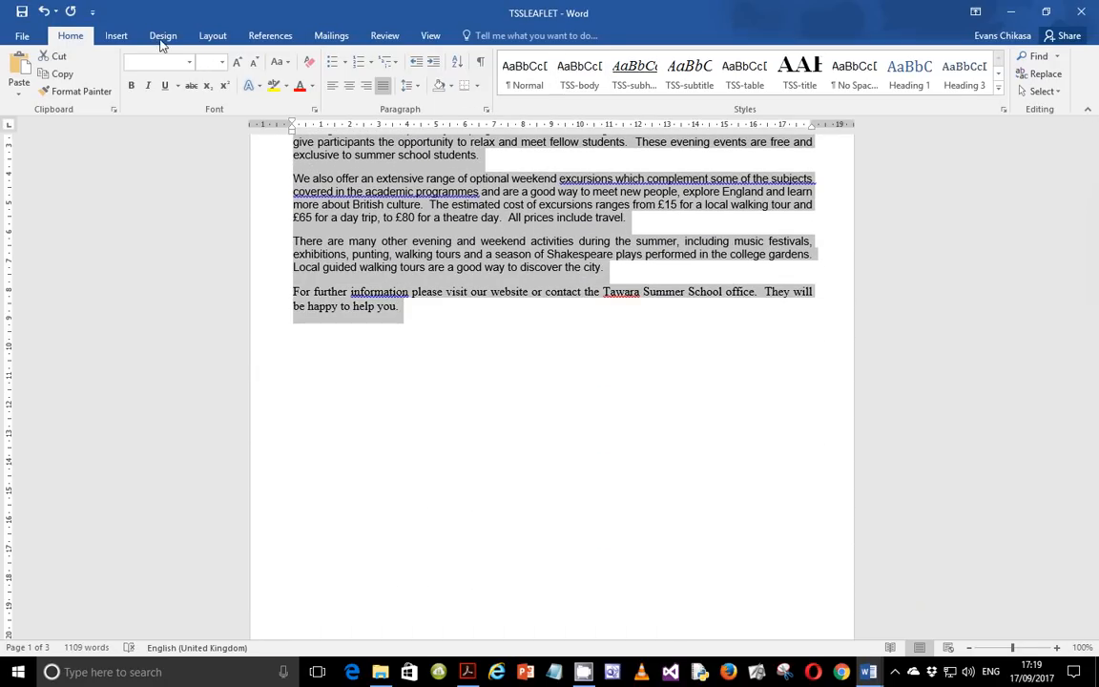
click(210, 38)
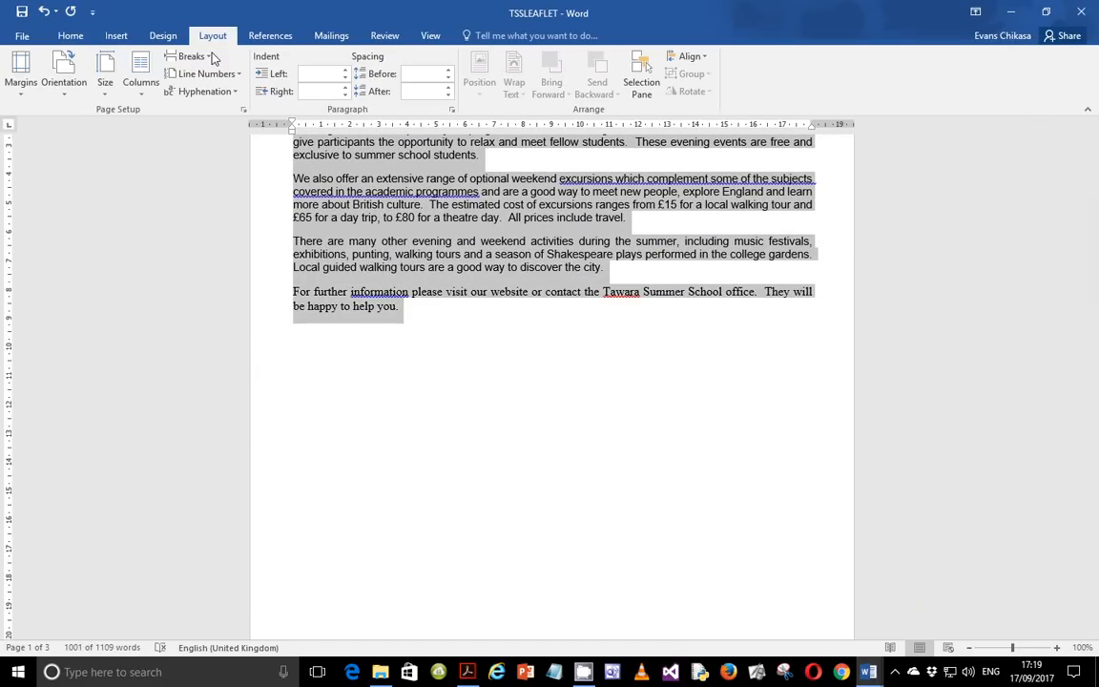
click(143, 99)
click(181, 280)
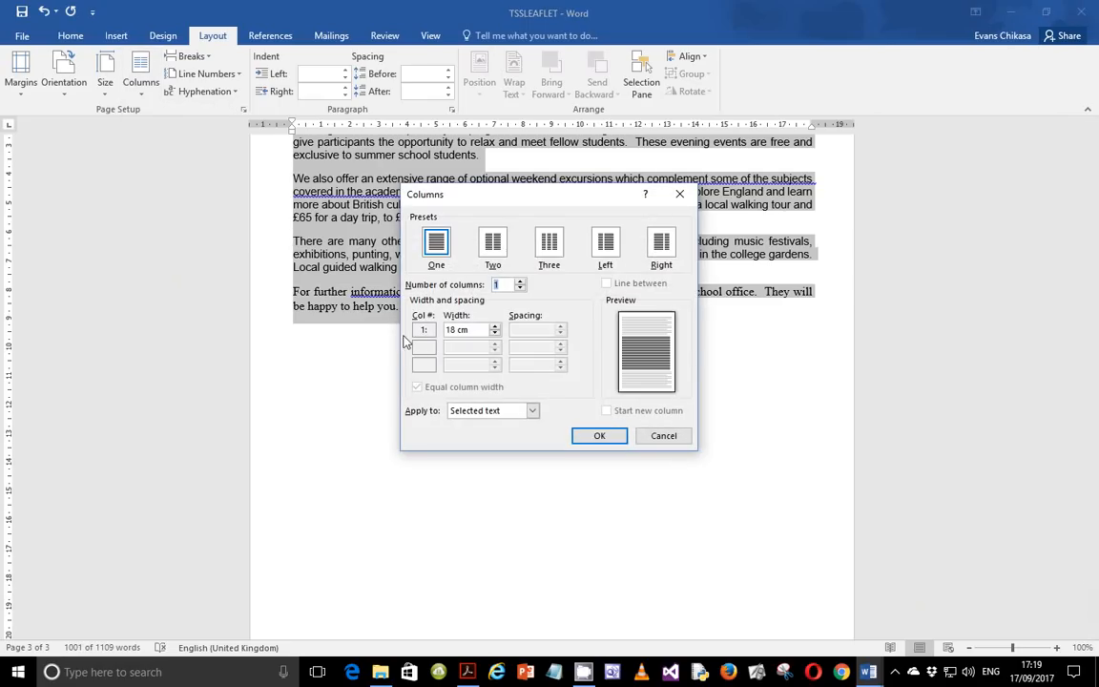
click(520, 283)
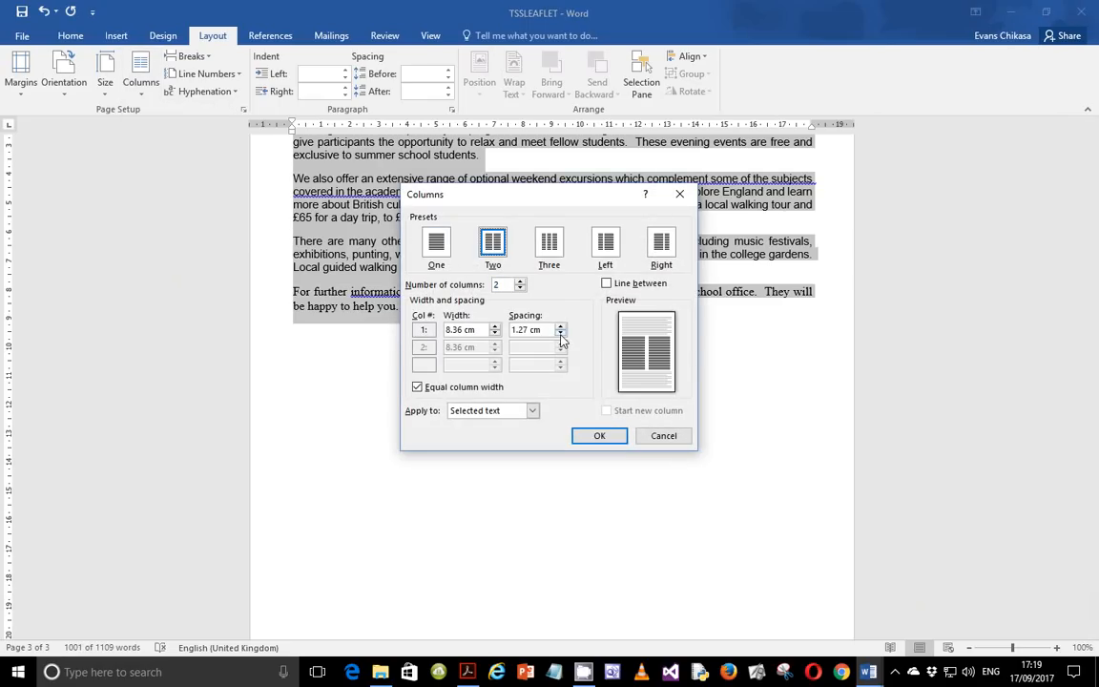
click(585, 441)
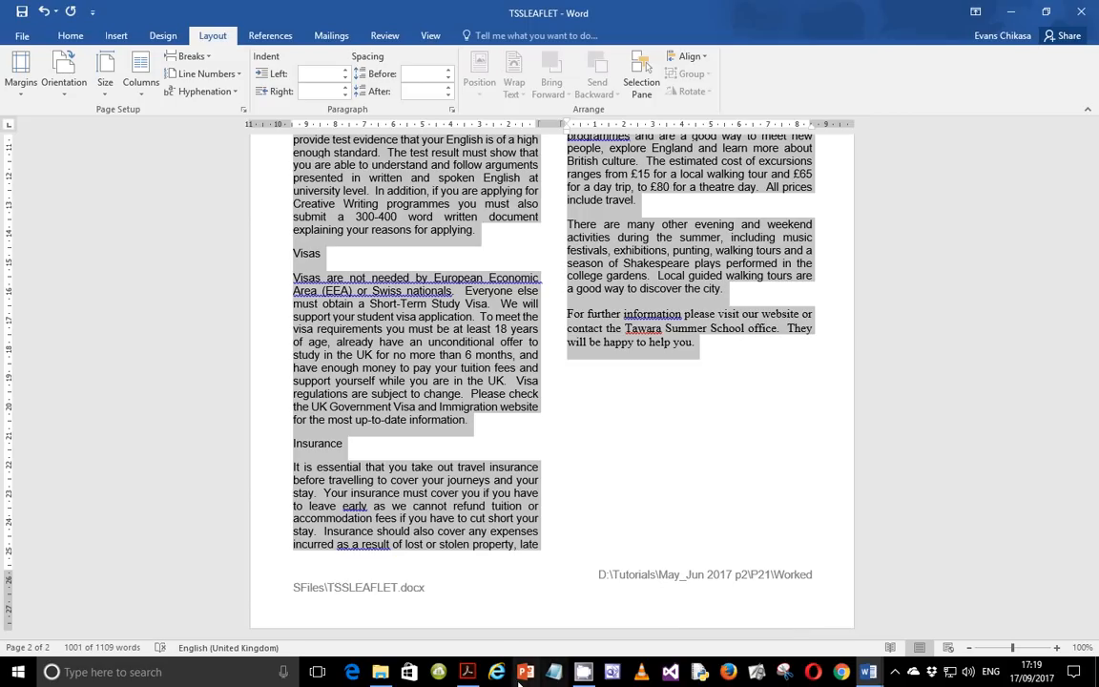
Read the exam paper's next instruction about the subheadings.
click(466, 672)
scroll(468, 425, down, 3)
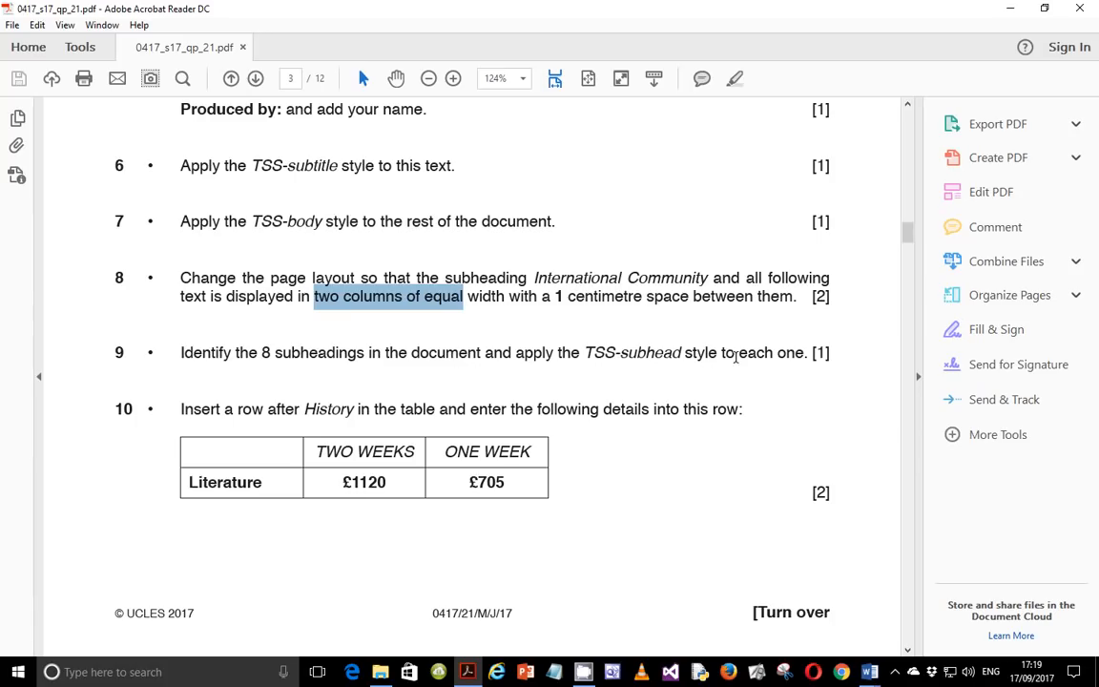
mouse_move(870, 668)
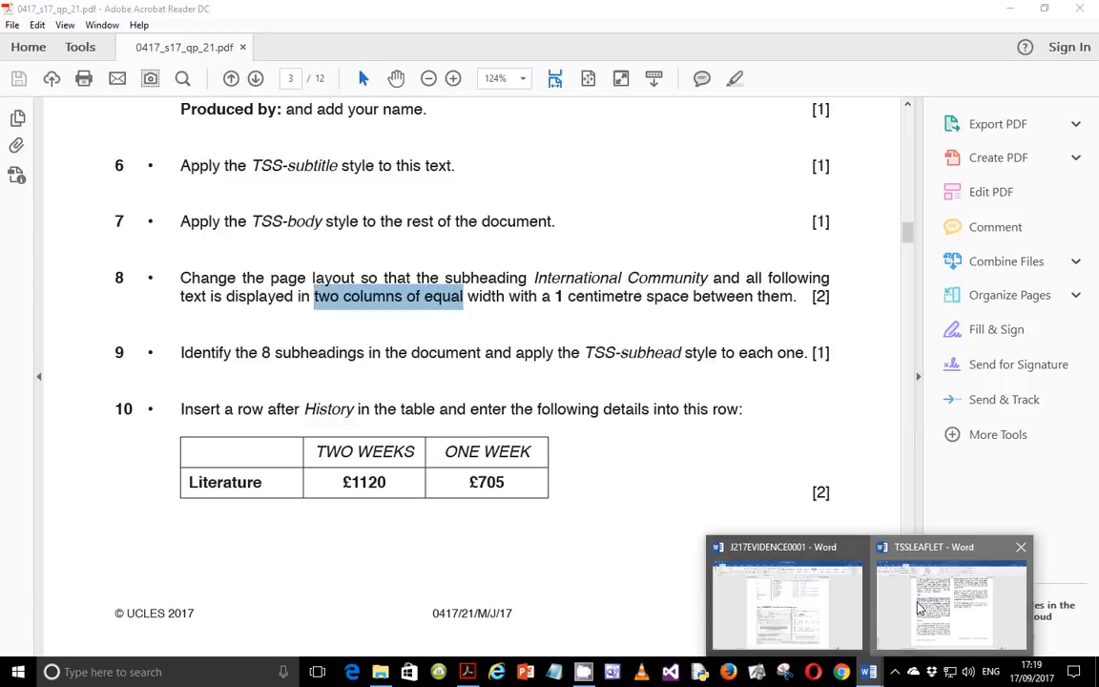
click(919, 607)
Select together the subheadings International Community, Programmes, Resources, Accommodation, Entertainment and Excursions and Language requirements.
scroll(439, 312, up, 10)
scroll(485, 358, up, 10)
click(415, 405)
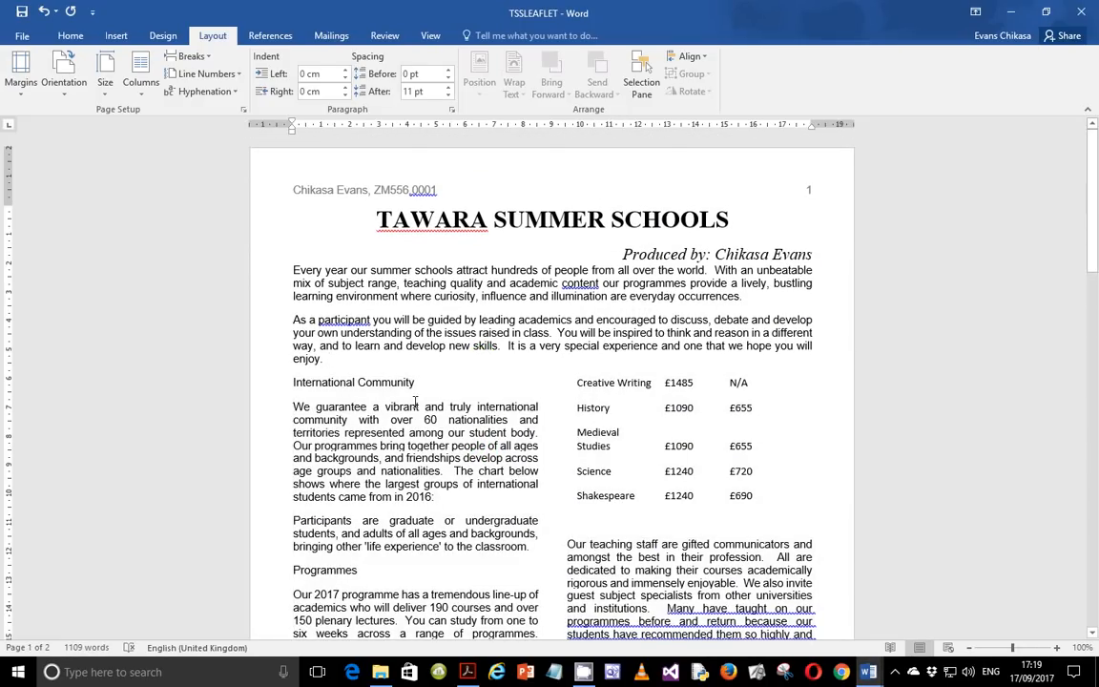
drag(293, 383, 416, 382)
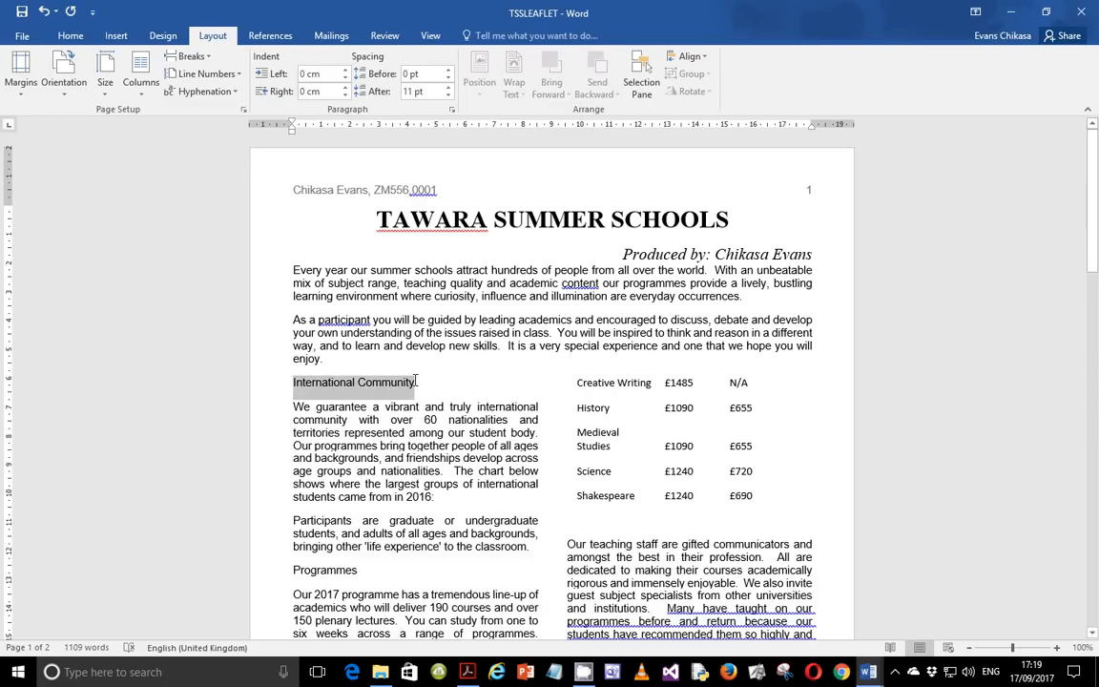
scroll(447, 446, down, 3)
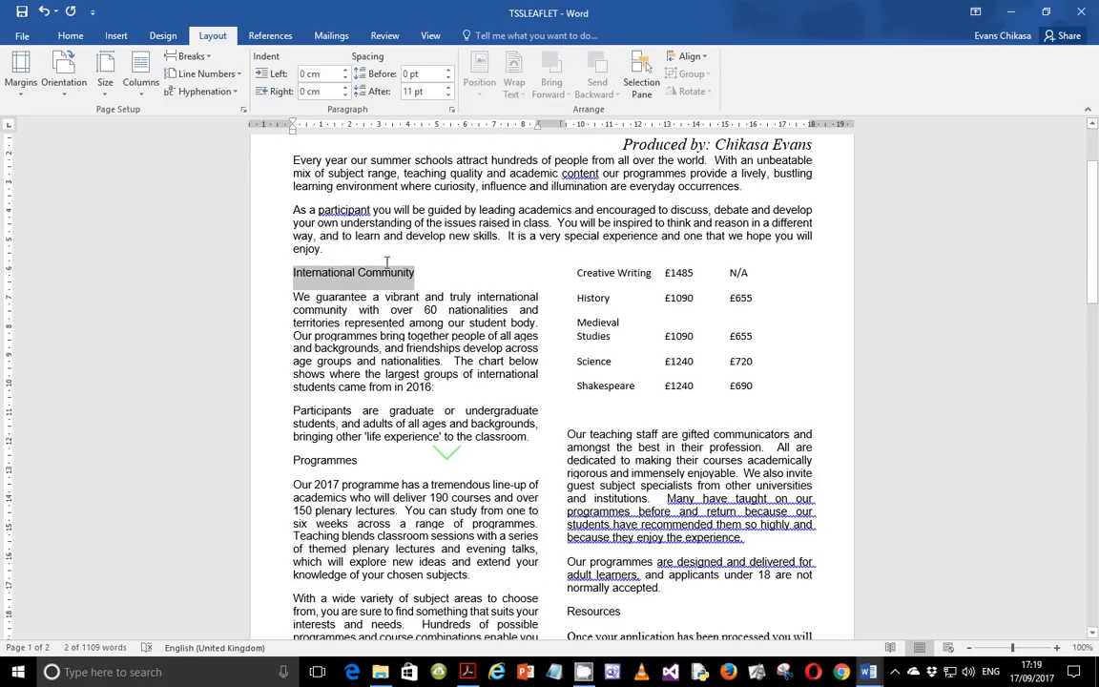
ctrl+double_click(325, 460)
scroll(381, 432, down, 6)
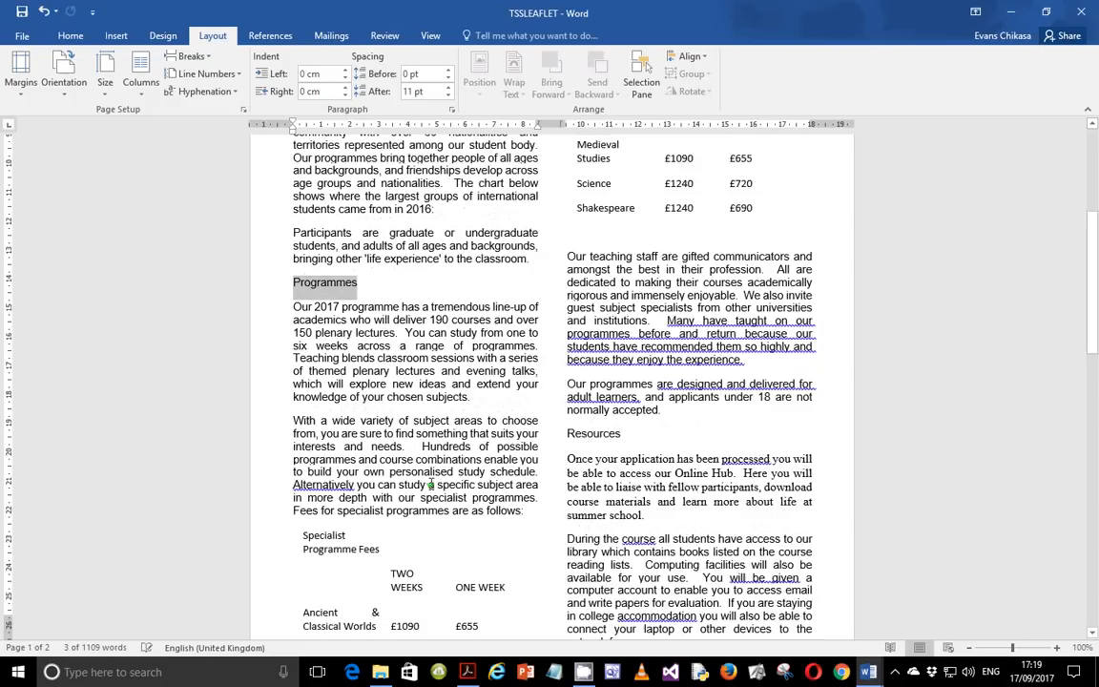
ctrl+double_click(597, 392)
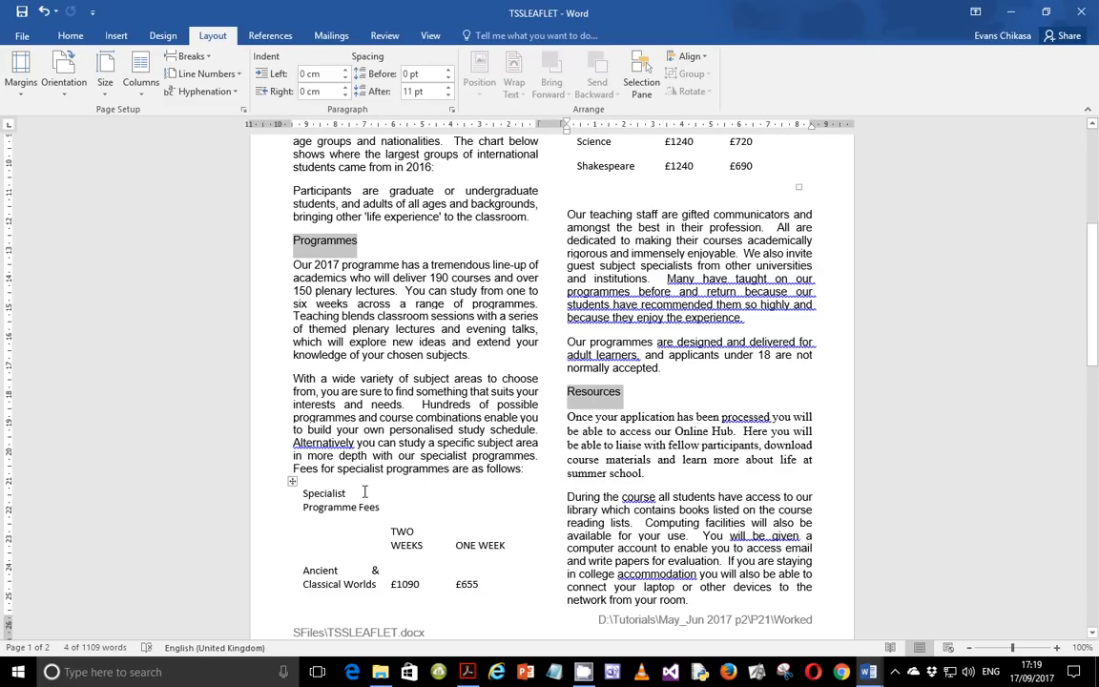
scroll(432, 441, down, 5)
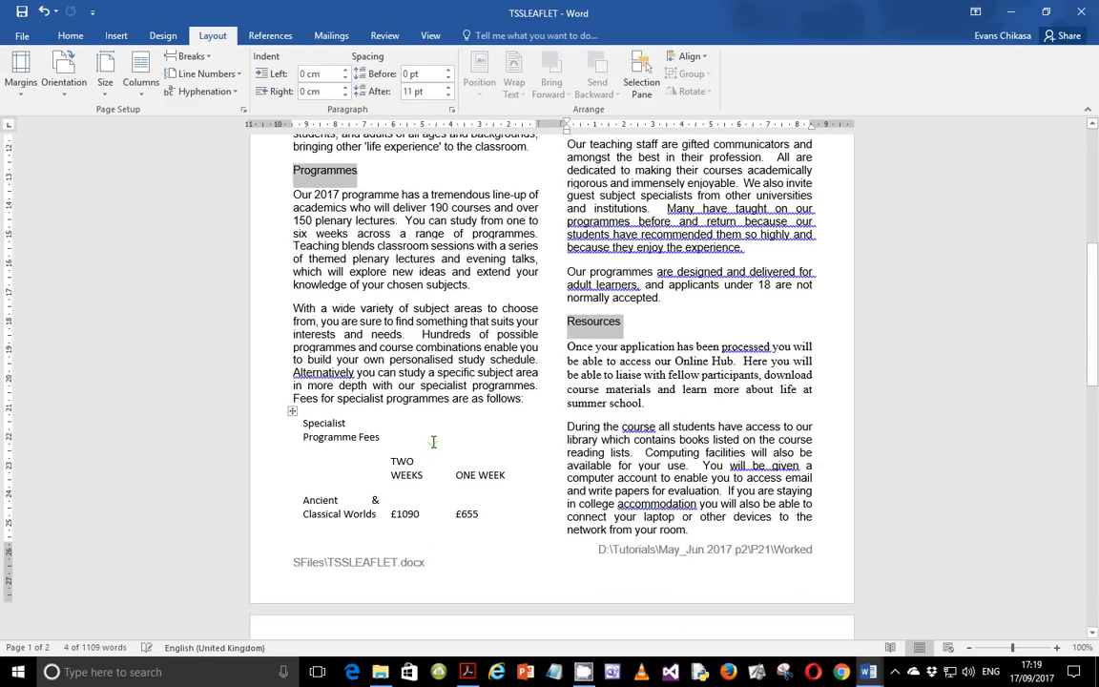
scroll(596, 394, down, 7)
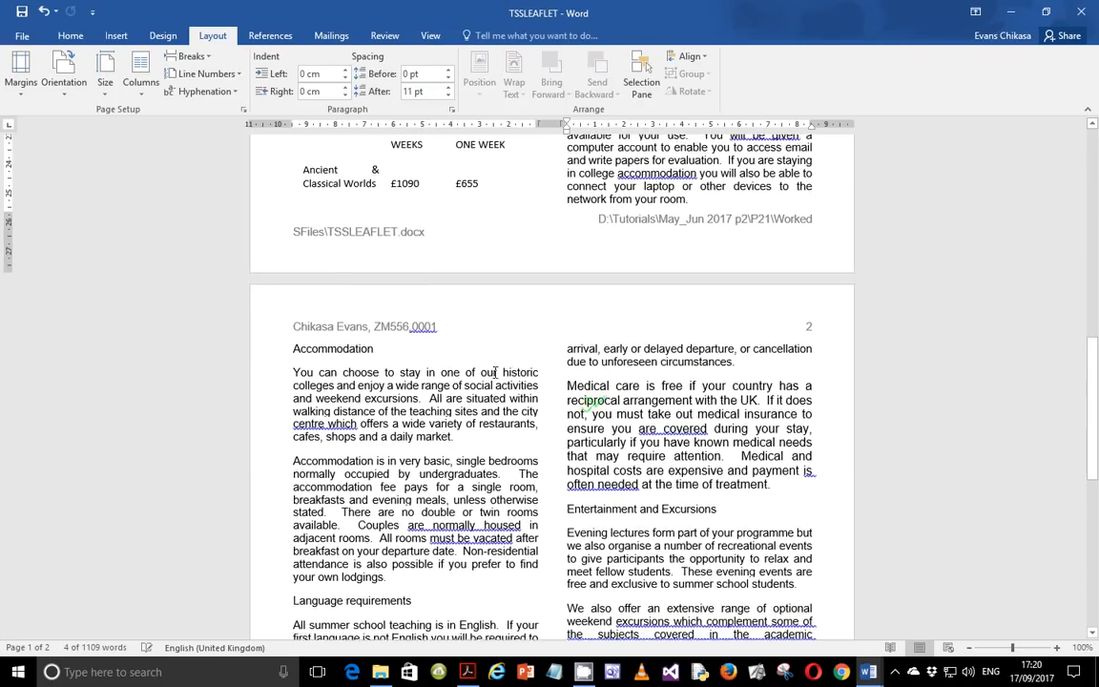
ctrl+double_click(345, 350)
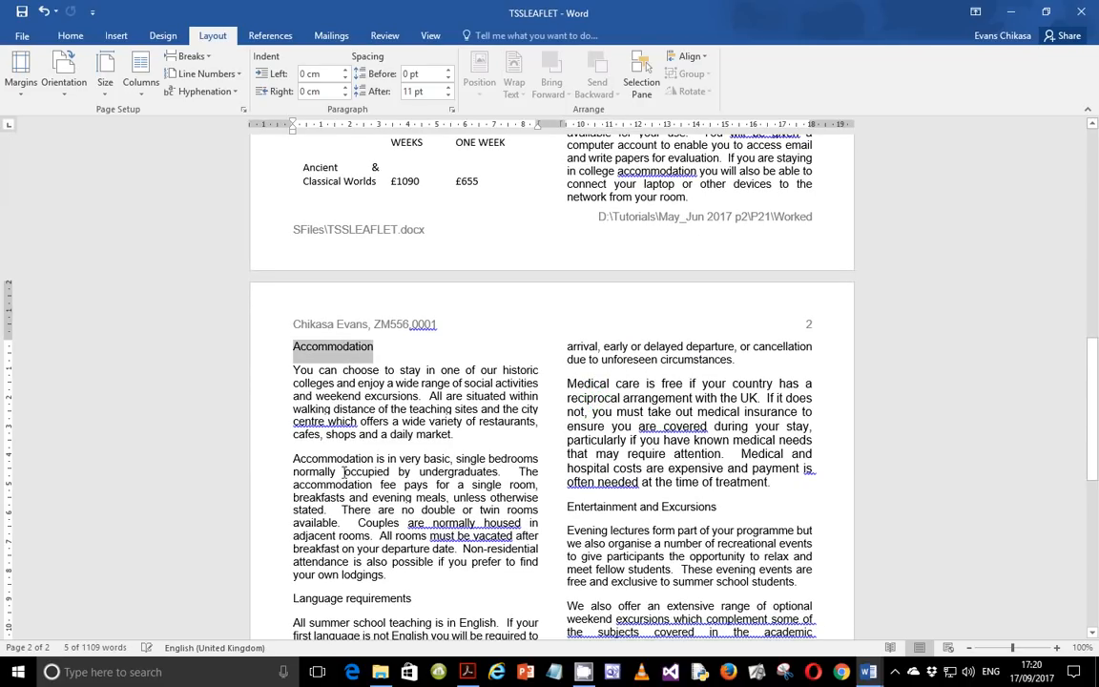
ctrl+click(599, 507)
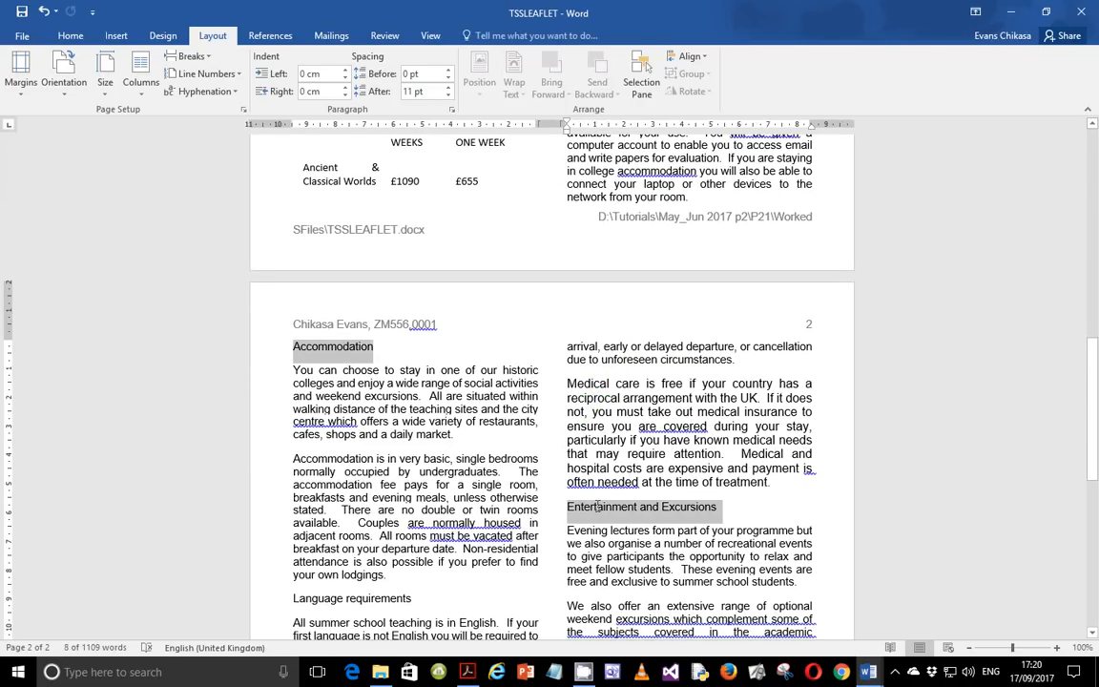
scroll(338, 516, down, 5)
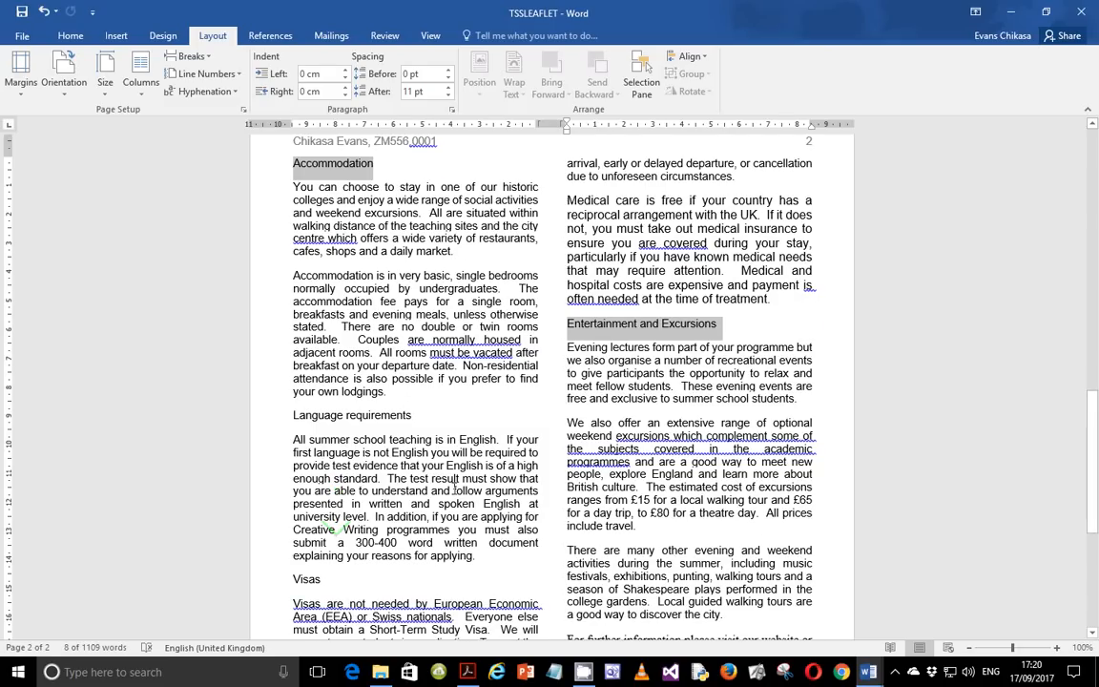
double_click(326, 420)
ctrl+triple_click(326, 421)
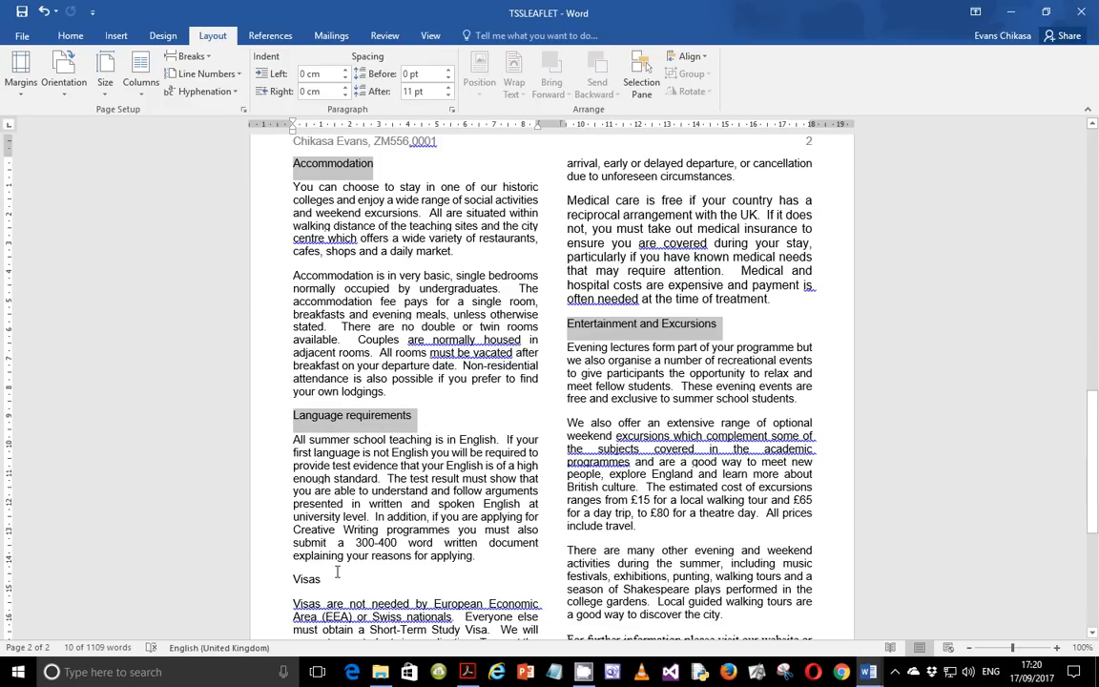
scroll(339, 535, down, 1)
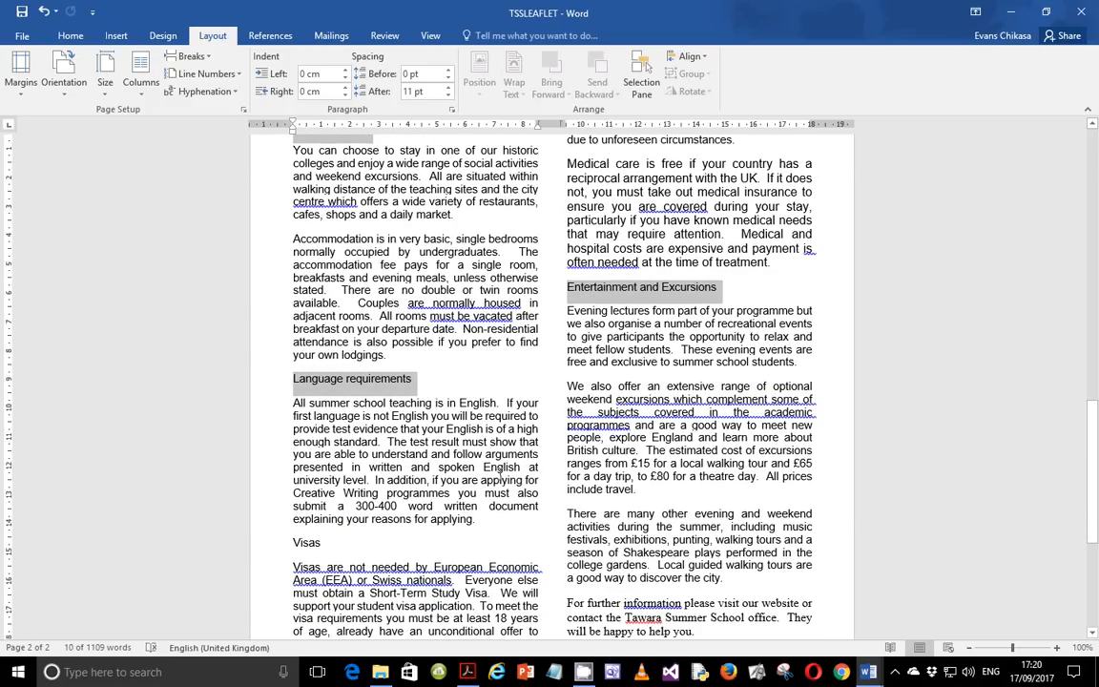
scroll(504, 475, down, 5)
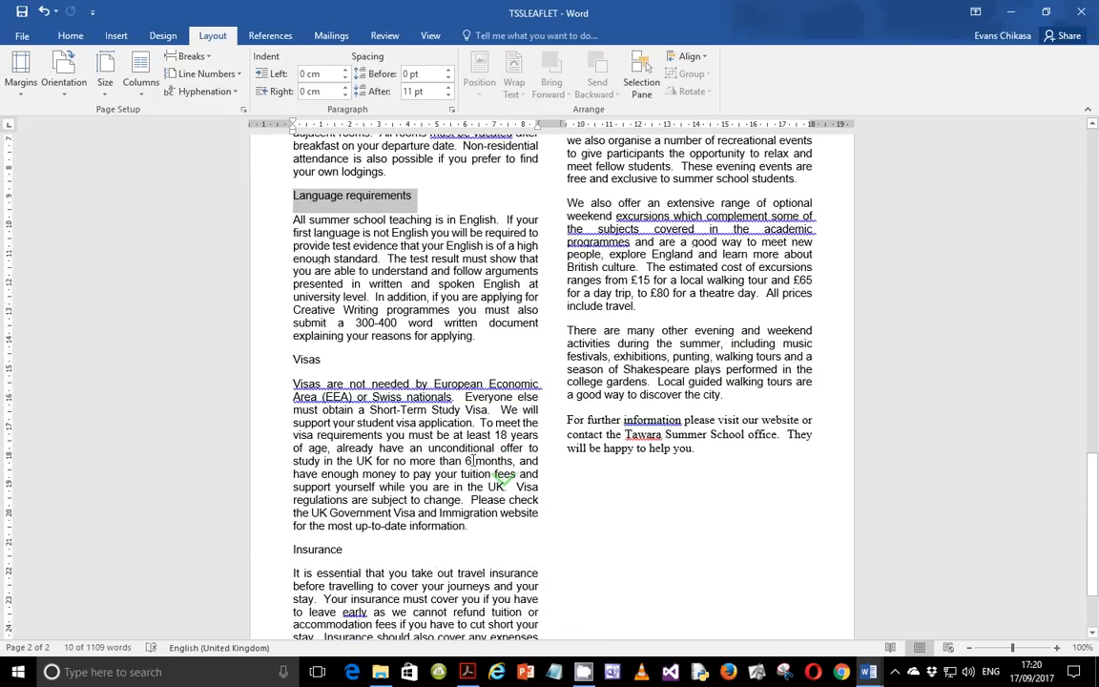
scroll(501, 470, up, 5)
scroll(501, 471, up, 2)
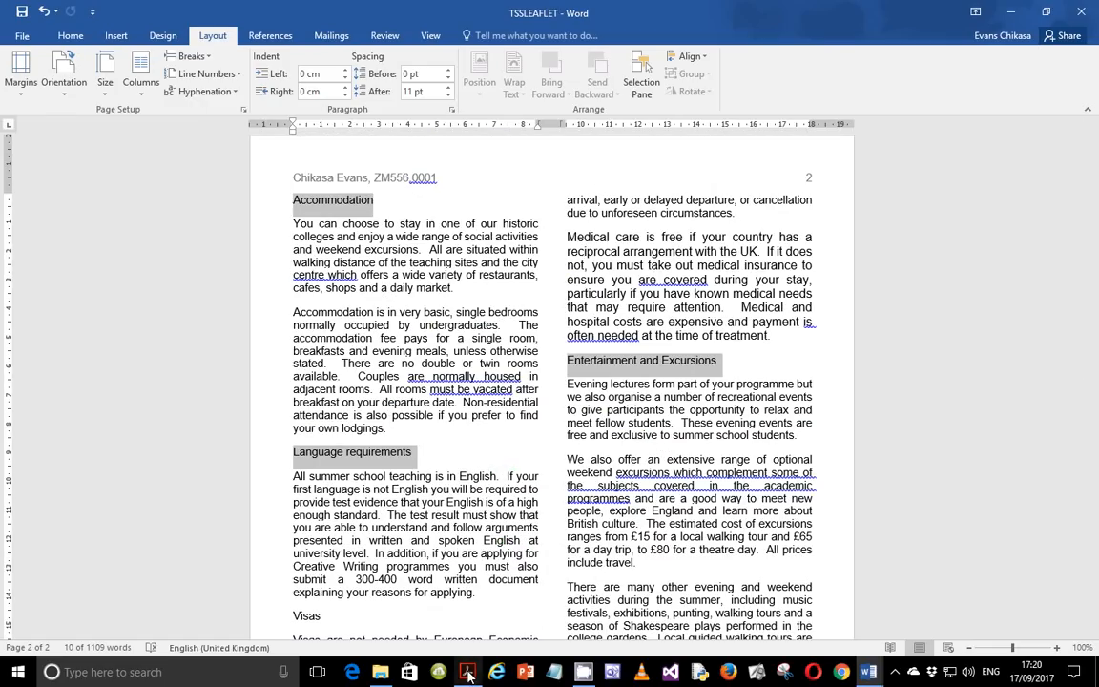
Check the subheading instruction in the exam paper again.
key(alt+Tab)
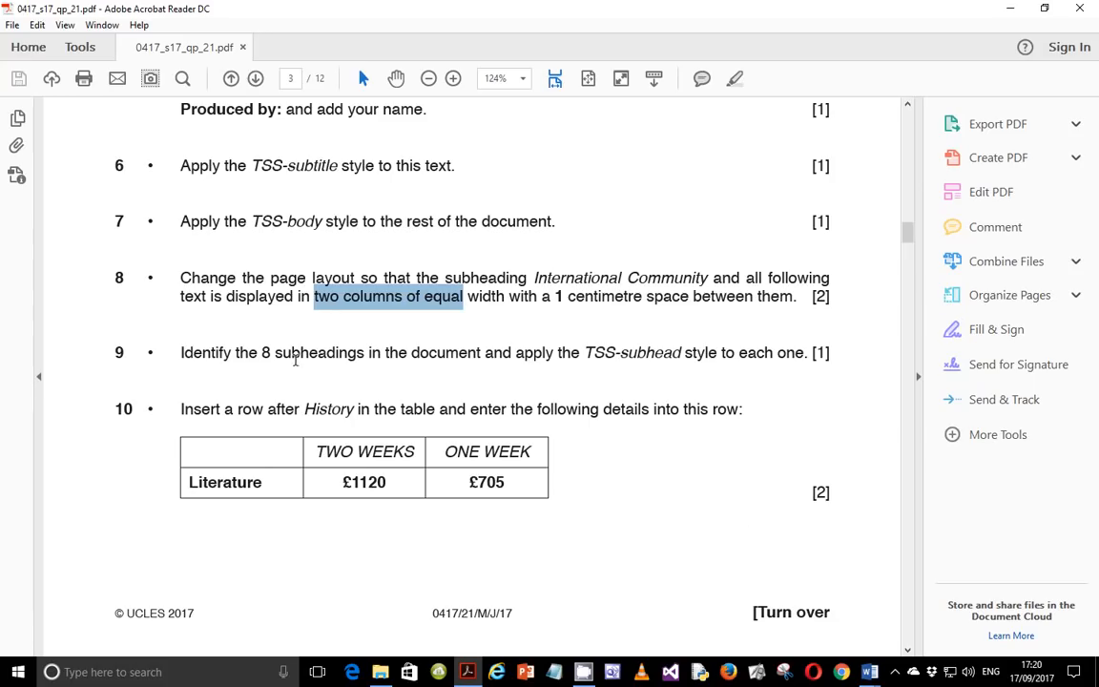
mouse_move(869, 671)
click(902, 627)
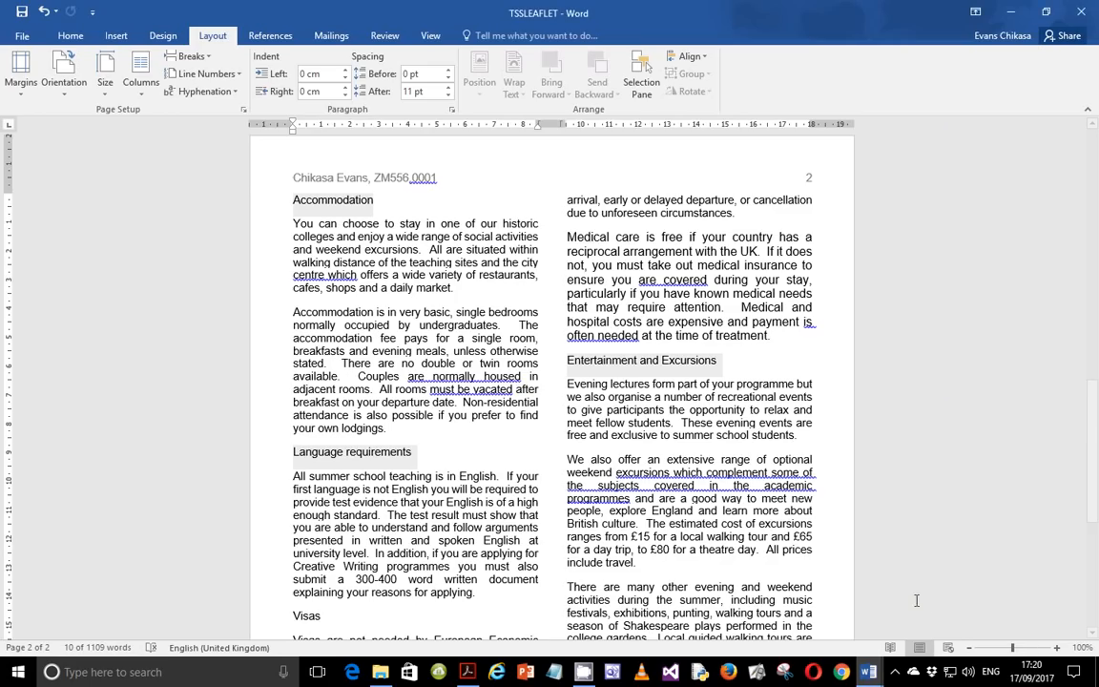
Add the Visas and Insurance subheadings to the selection and apply the TSS-subhead style to all eight subheadings.
scroll(575, 394, up, 10)
scroll(575, 394, up, 5)
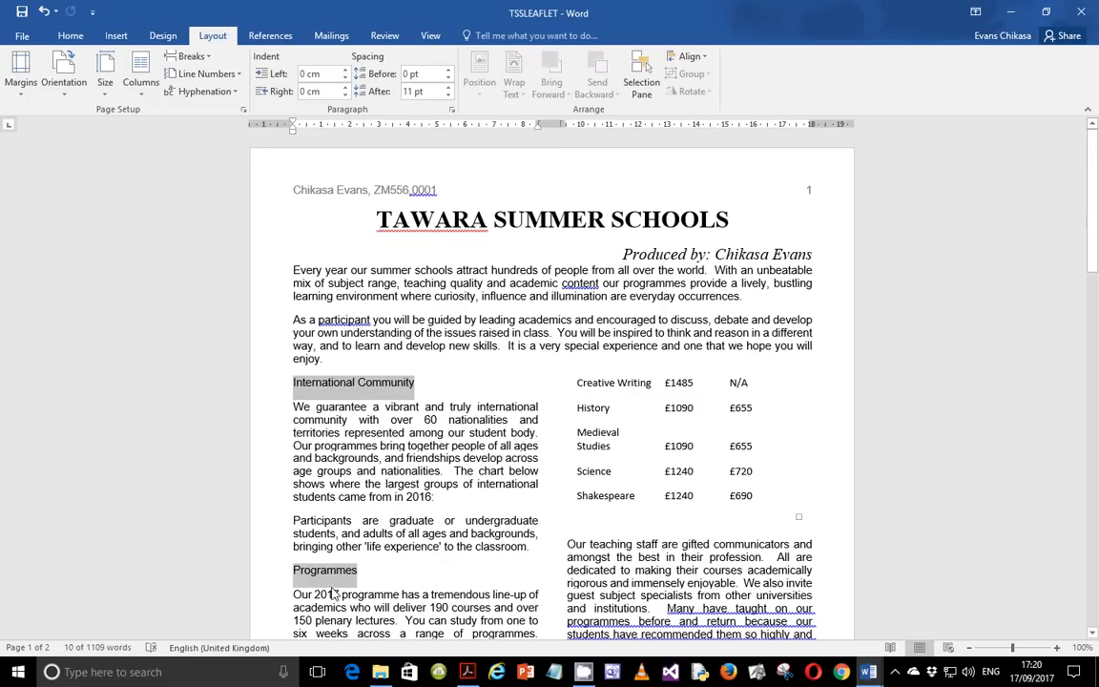
scroll(547, 420, down, 10)
scroll(604, 459, down, 3)
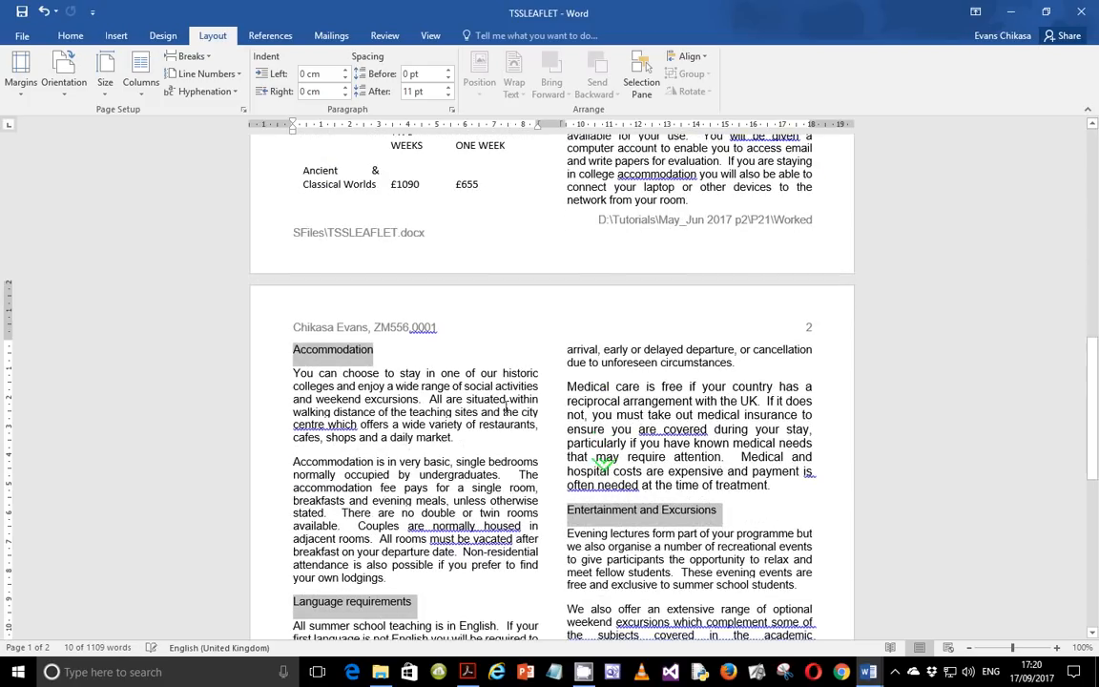
scroll(348, 584, down, 4)
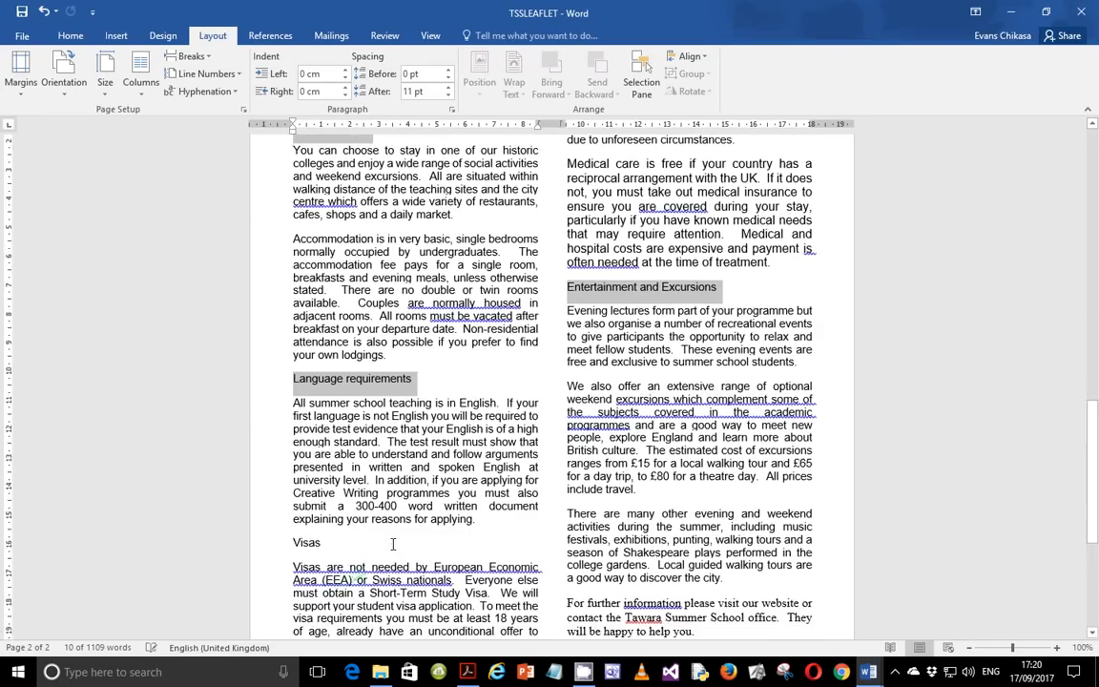
ctrl+double_click(312, 362)
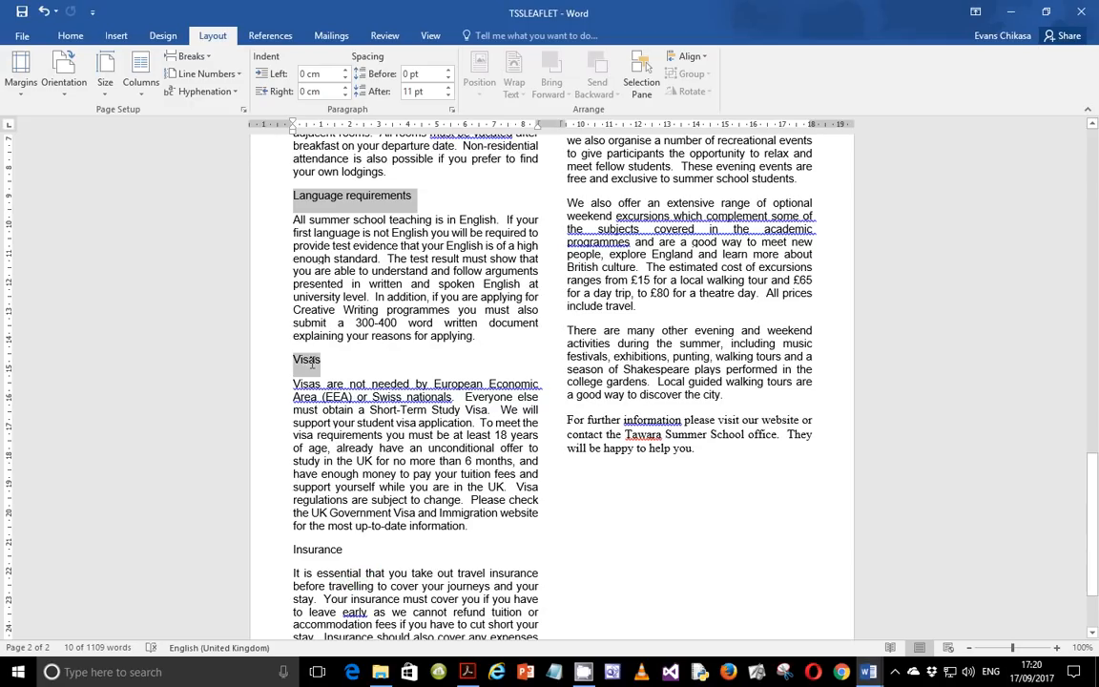
ctrl+double_click(322, 551)
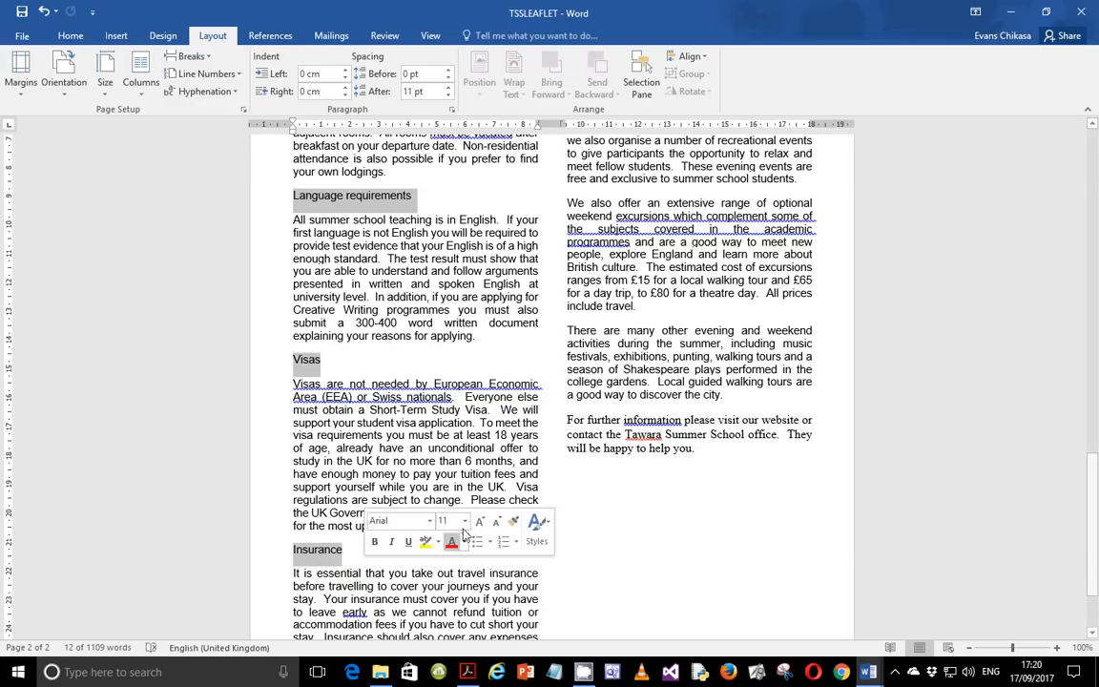
scroll(786, 393, down, 1)
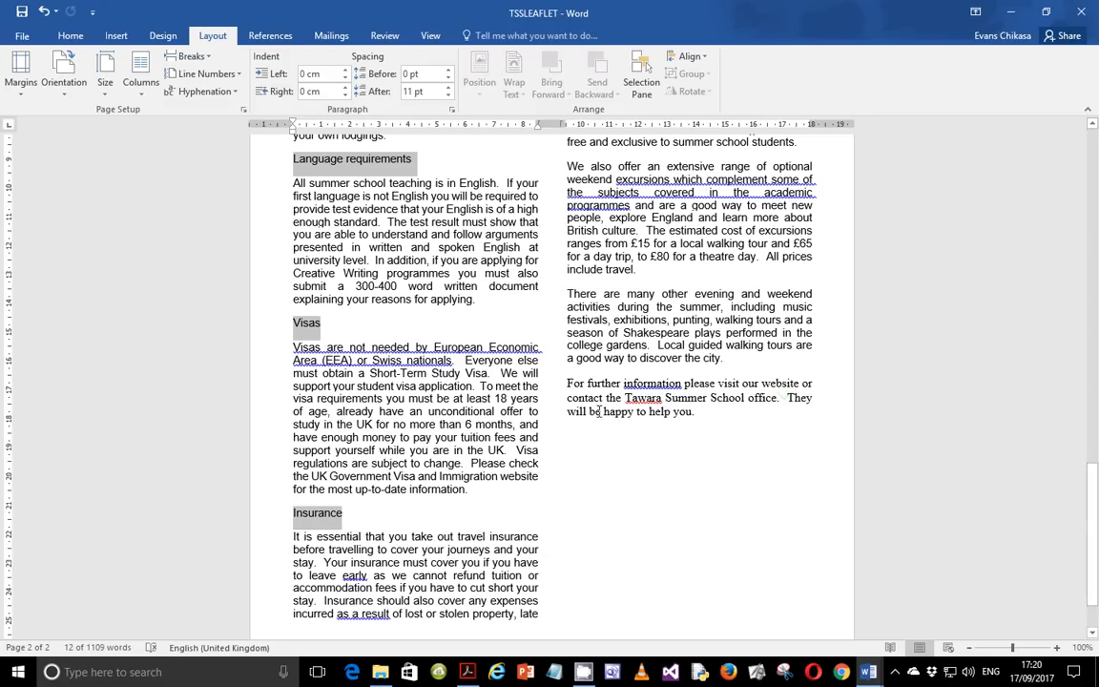
click(70, 36)
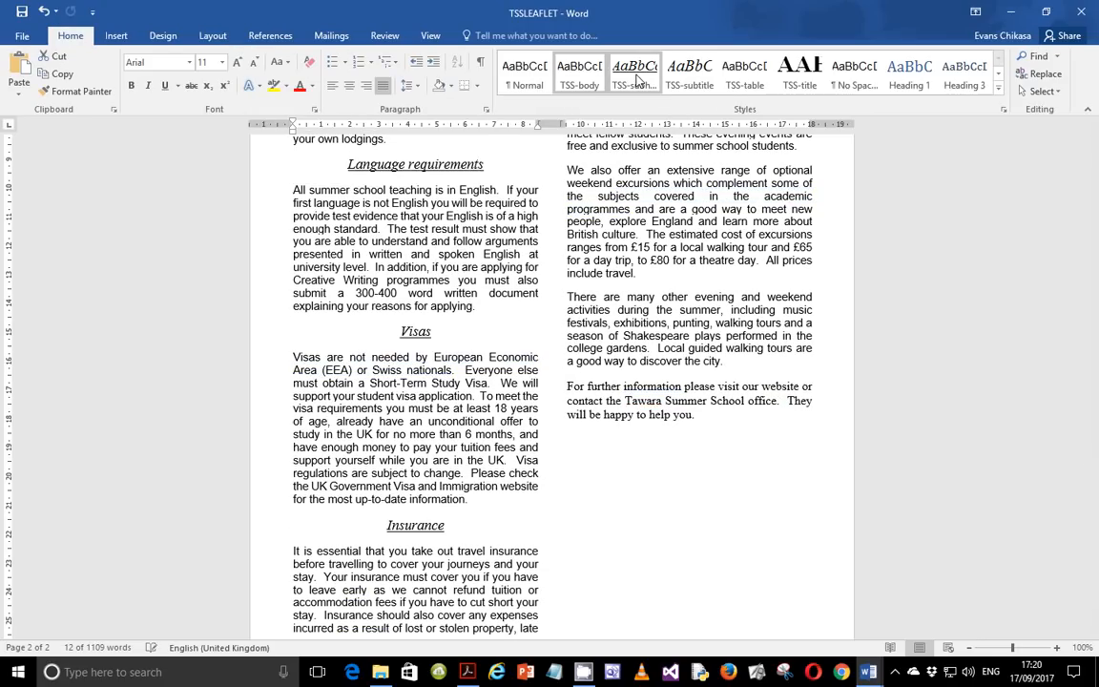
click(638, 79)
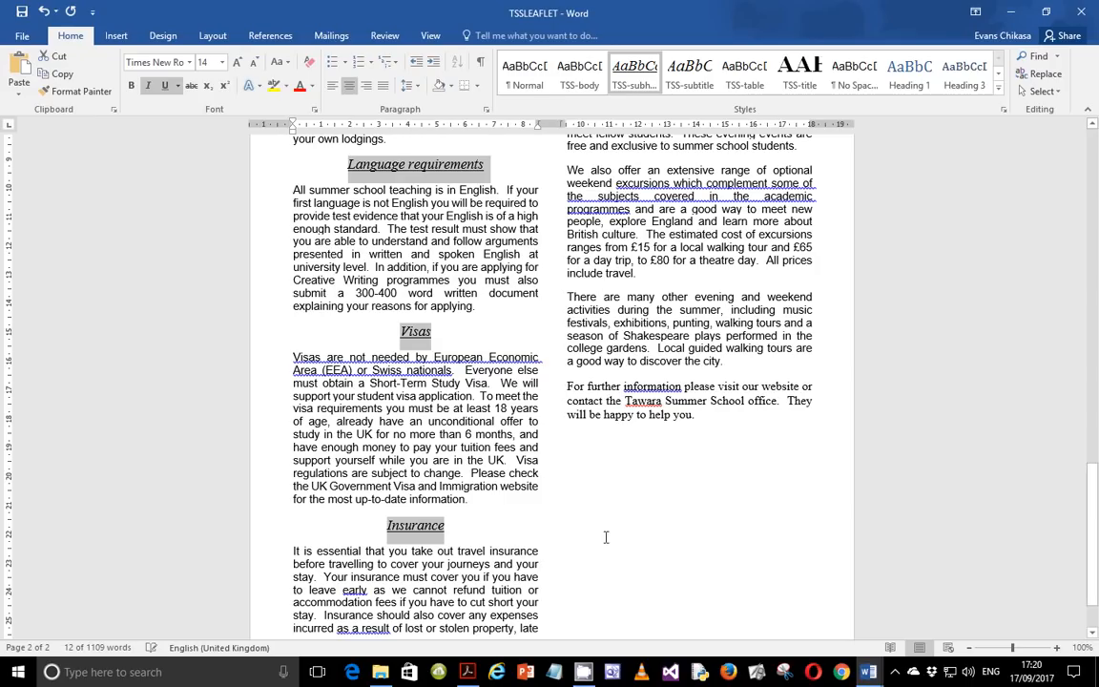
Read the exam paper's next instruction about inserting a table row.
key(alt+Tab)
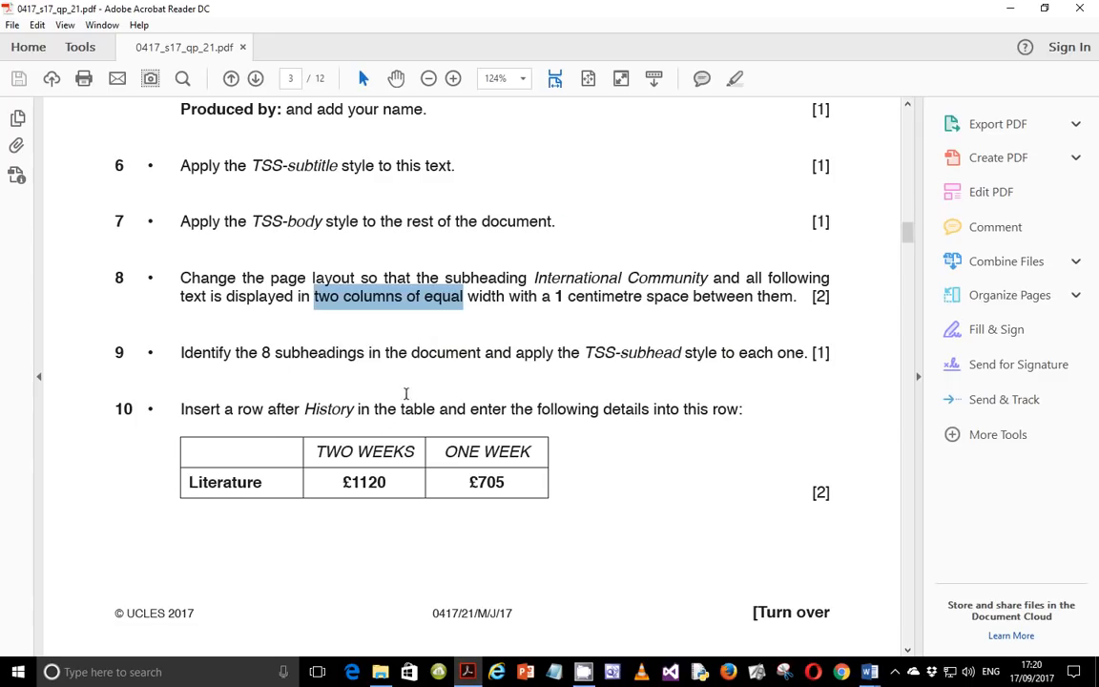
scroll(406, 393, down, 2)
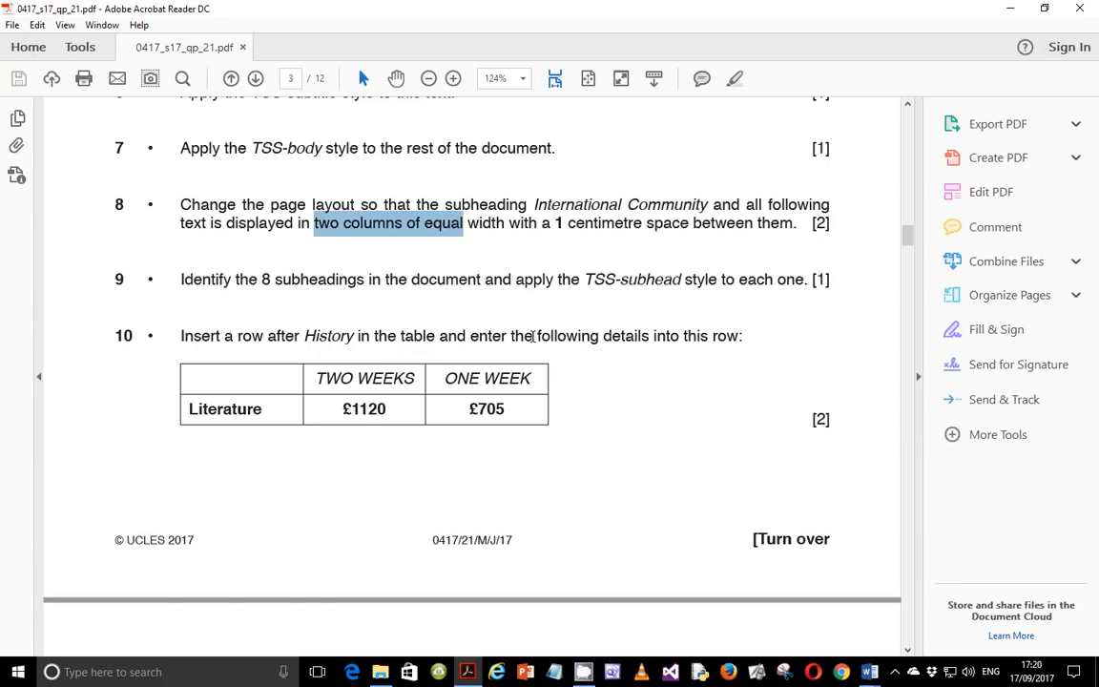
scroll(706, 348, down, 3)
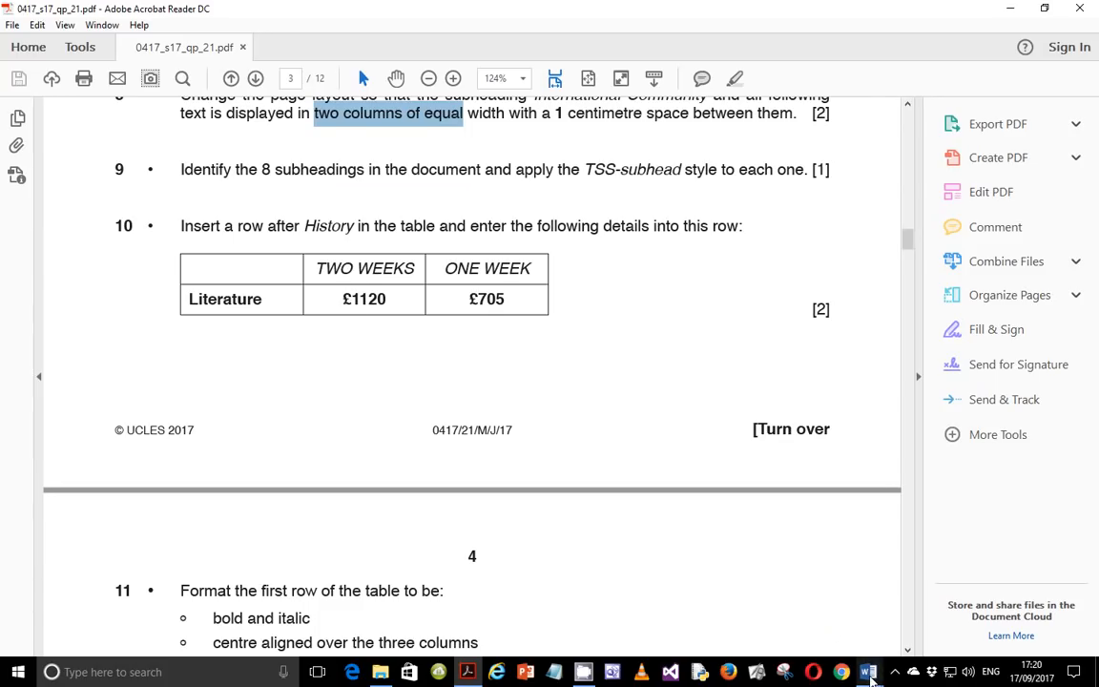
mouse_move(871, 674)
mouse_move(883, 649)
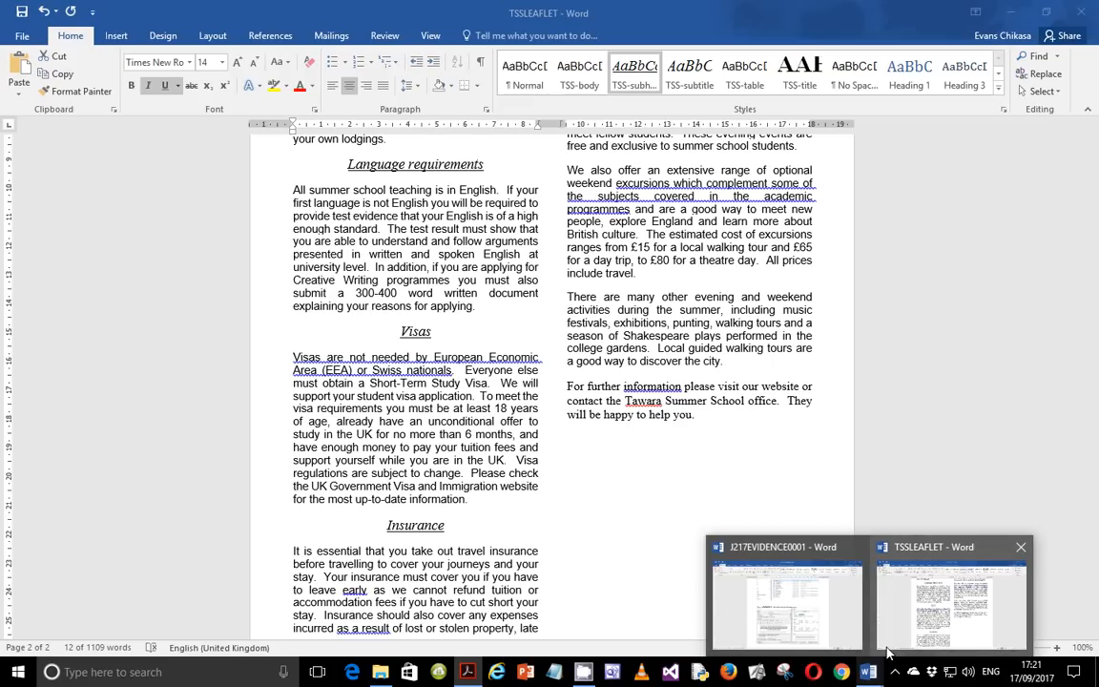
click(943, 621)
Select the whole fees table and apply all borders to it.
scroll(579, 444, down, 2)
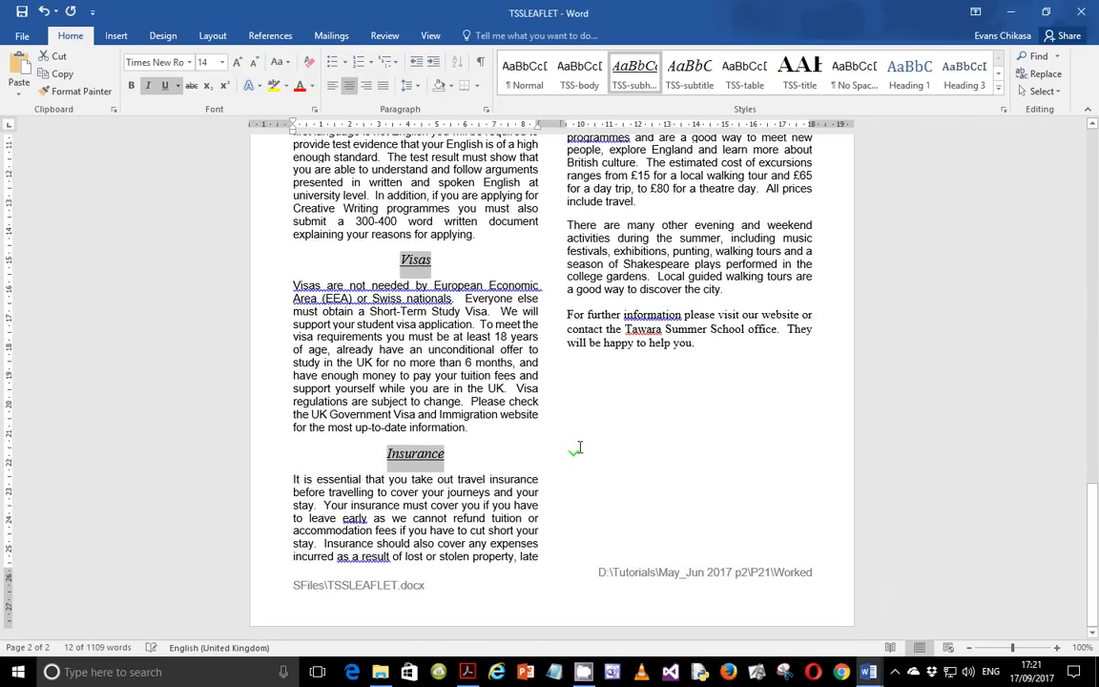
scroll(579, 446, up, 6)
scroll(579, 446, up, 10)
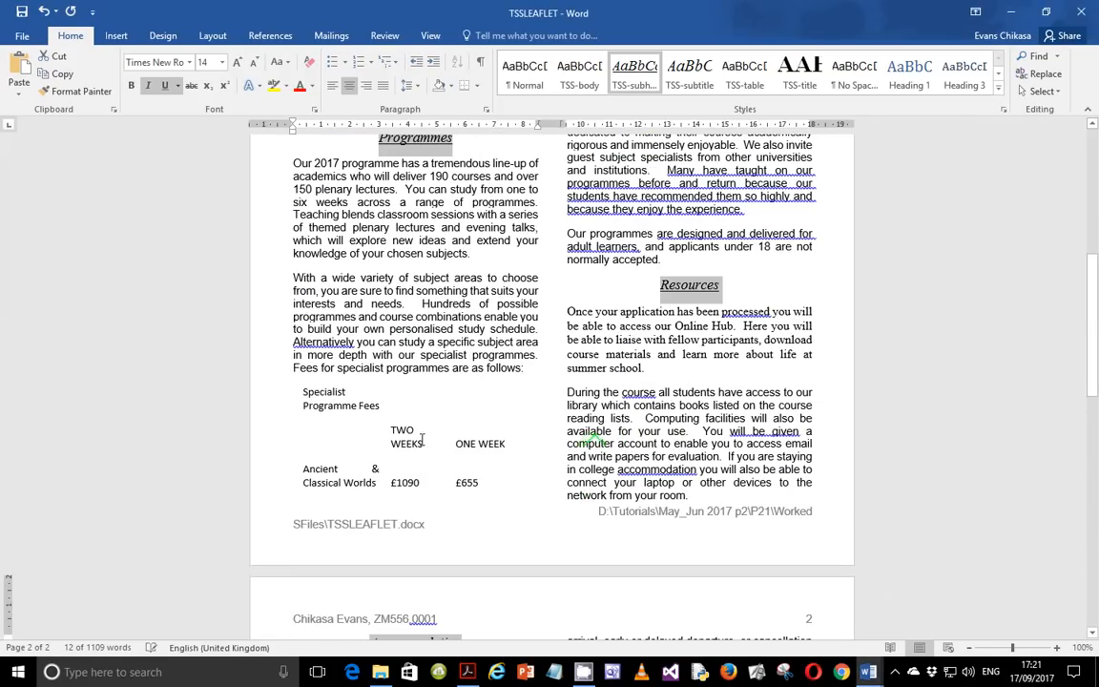
click(293, 381)
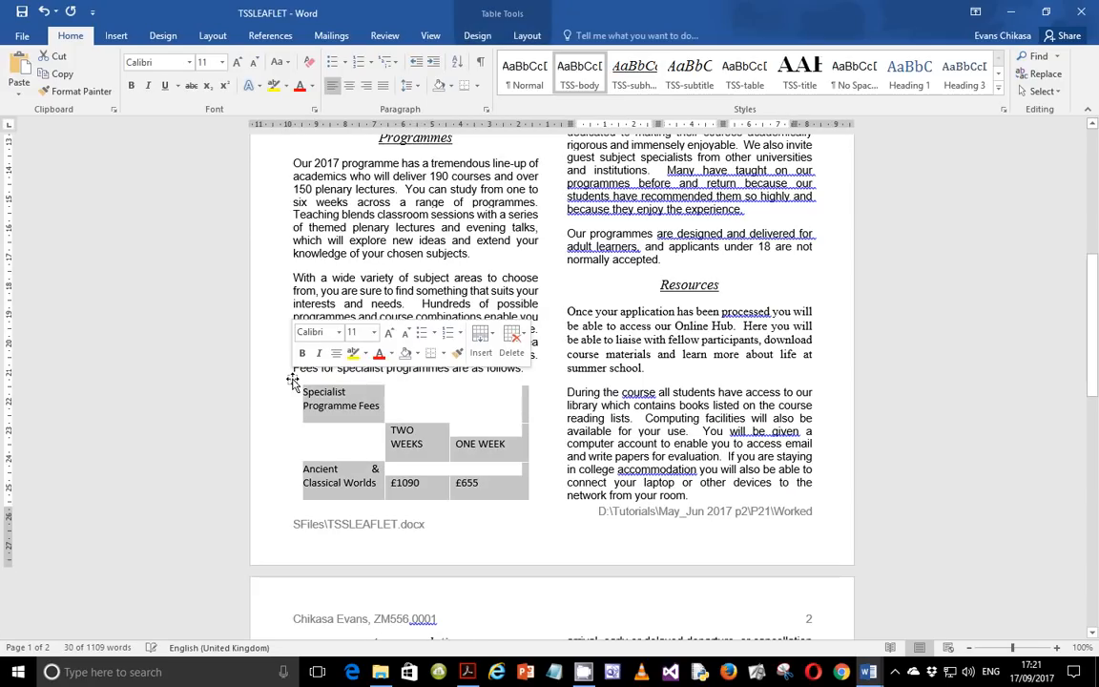
click(473, 672)
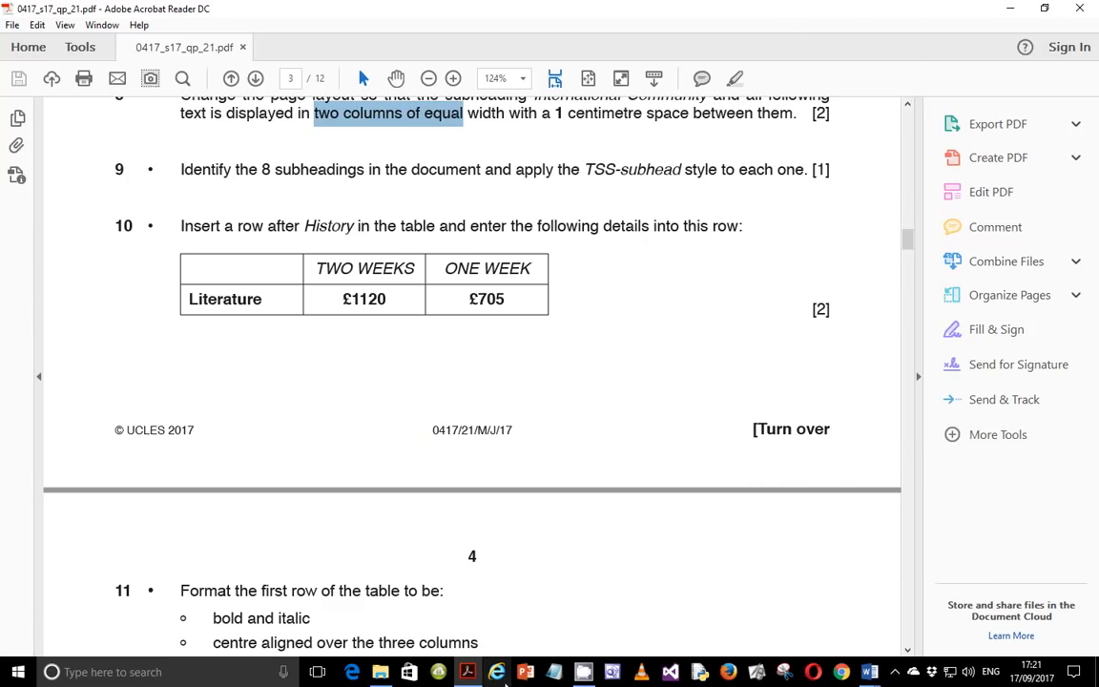
click(469, 674)
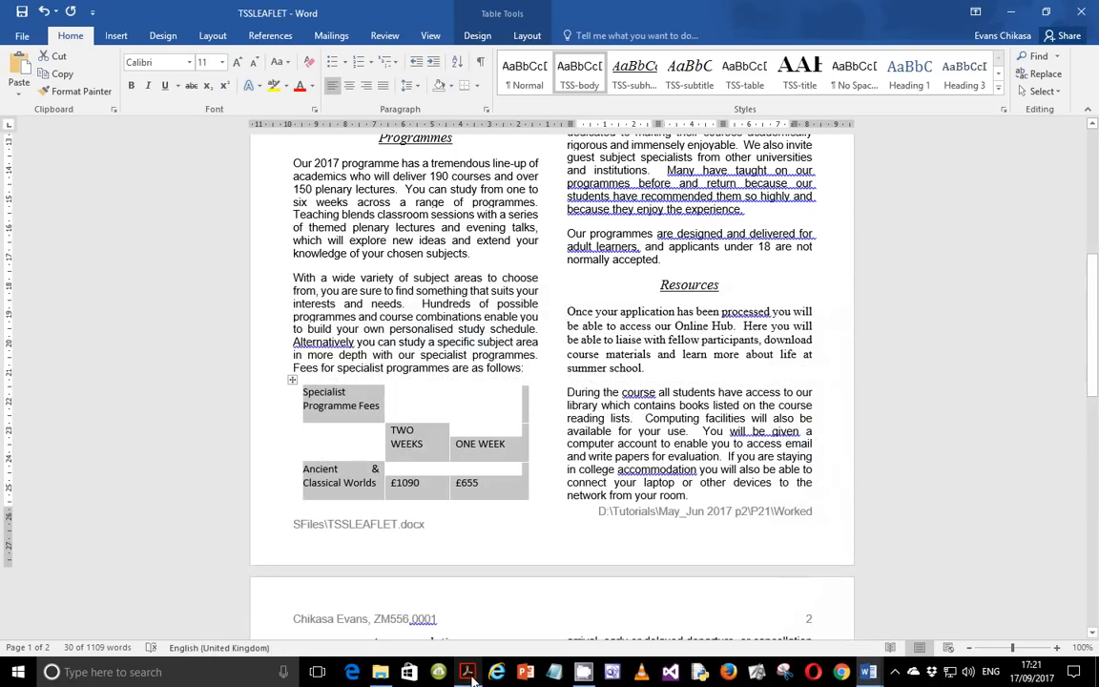
scroll(615, 295, up, 7)
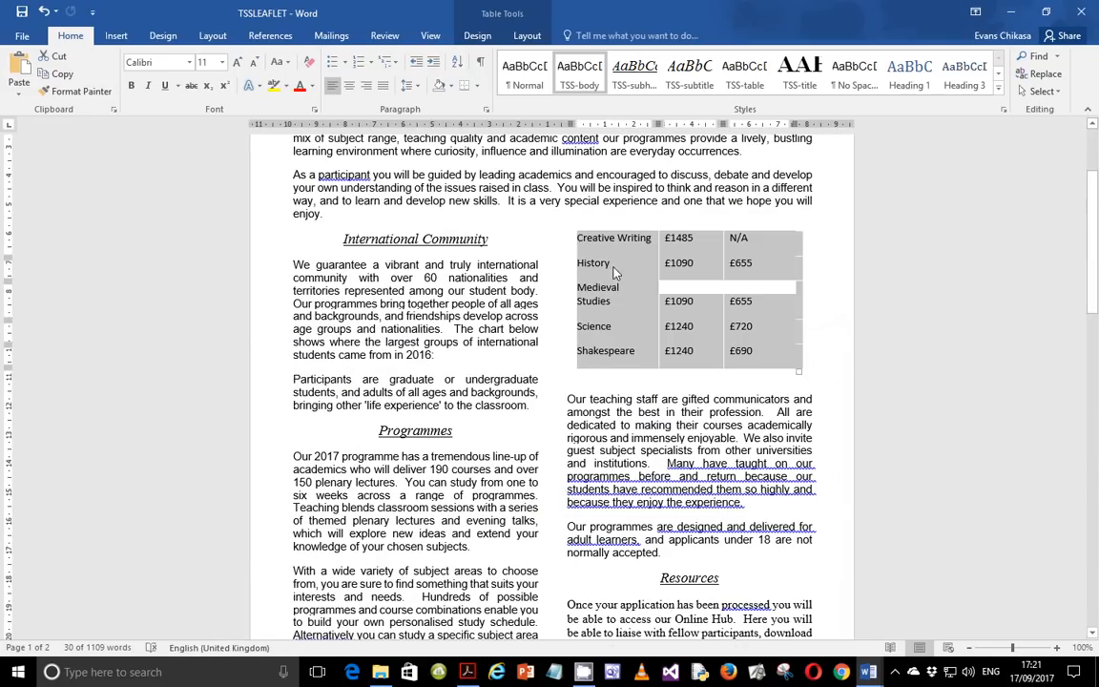
scroll(550, 438, down, 2)
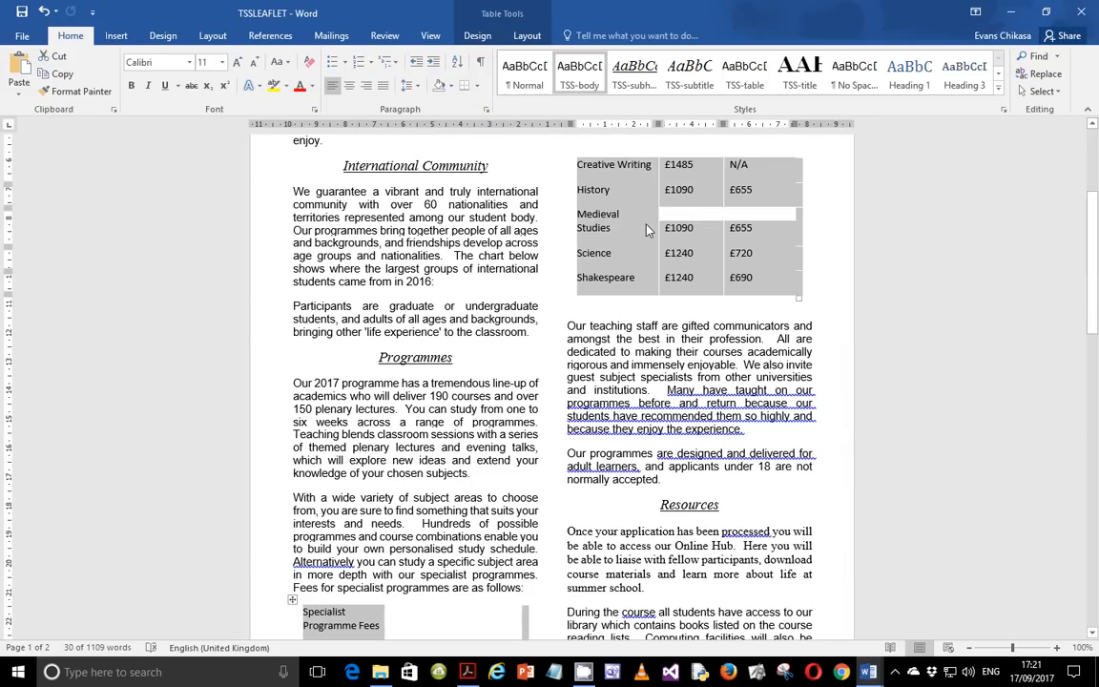
click(476, 85)
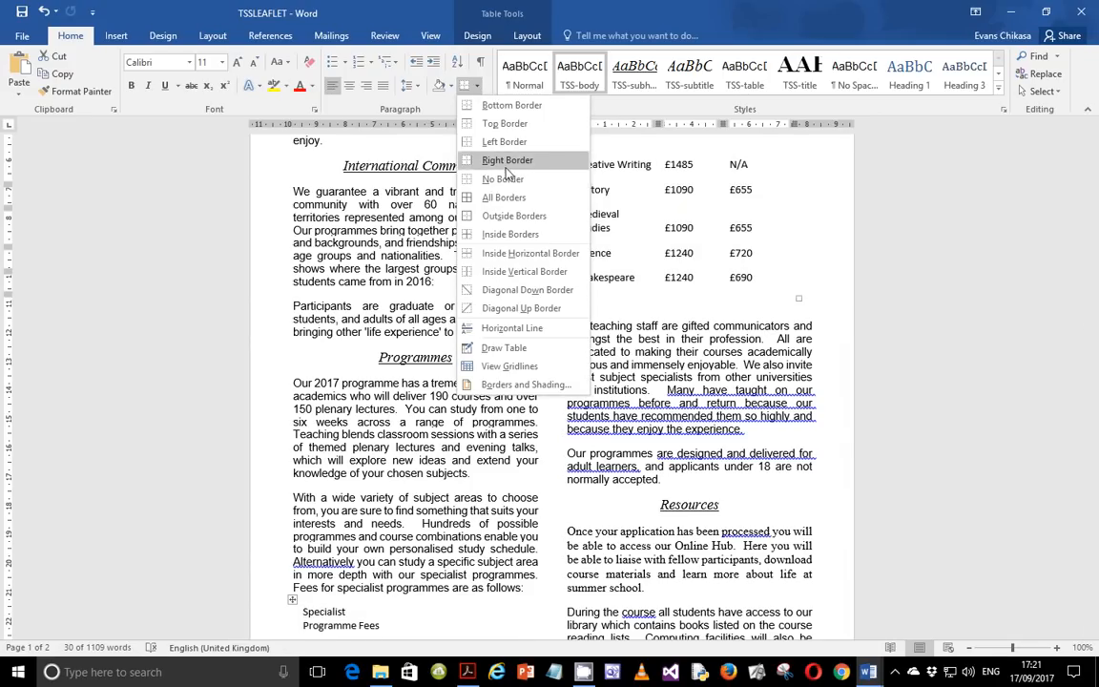
click(504, 197)
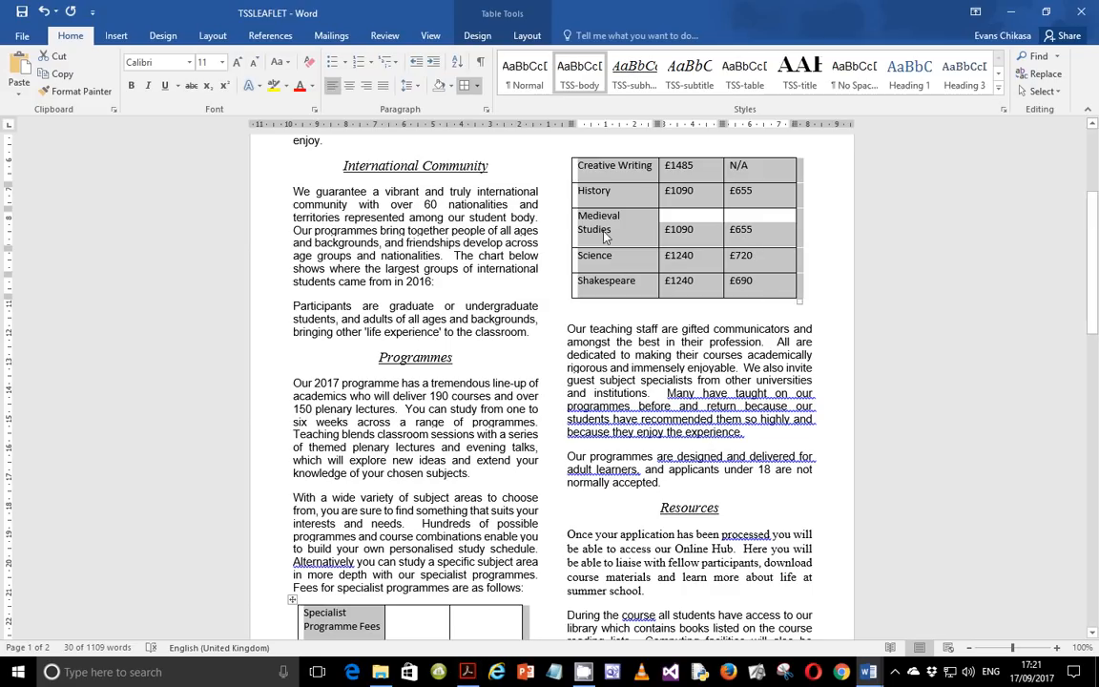
Insert a new table row above the Medieval Studies row, directly after History.
click(569, 221)
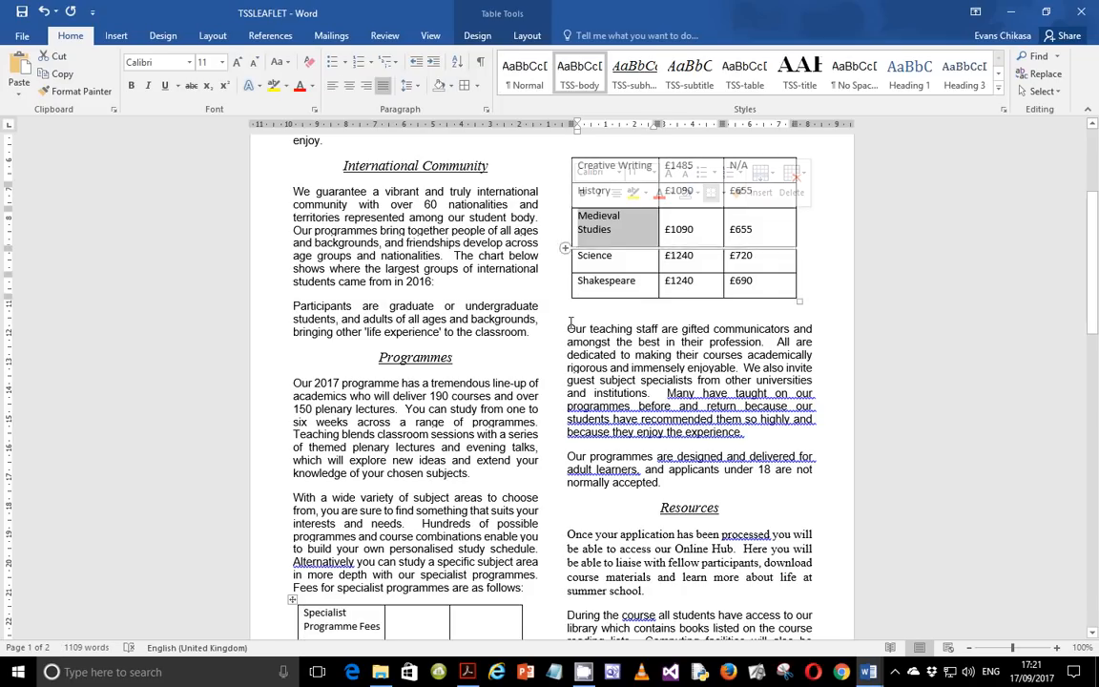
click(571, 223)
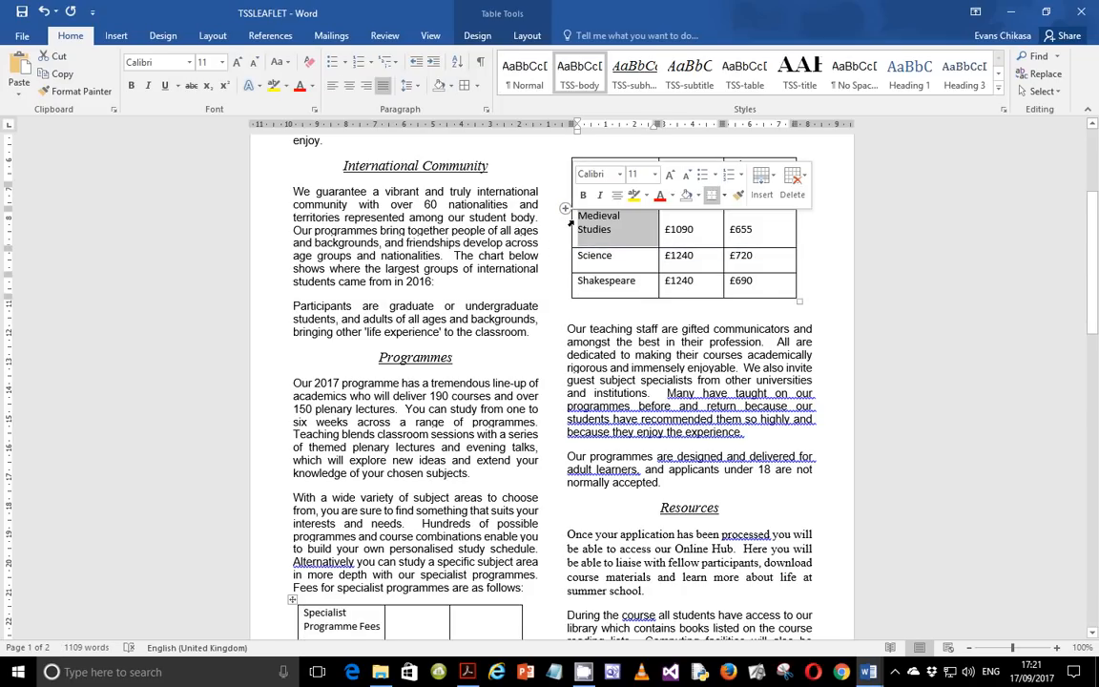
click(565, 232)
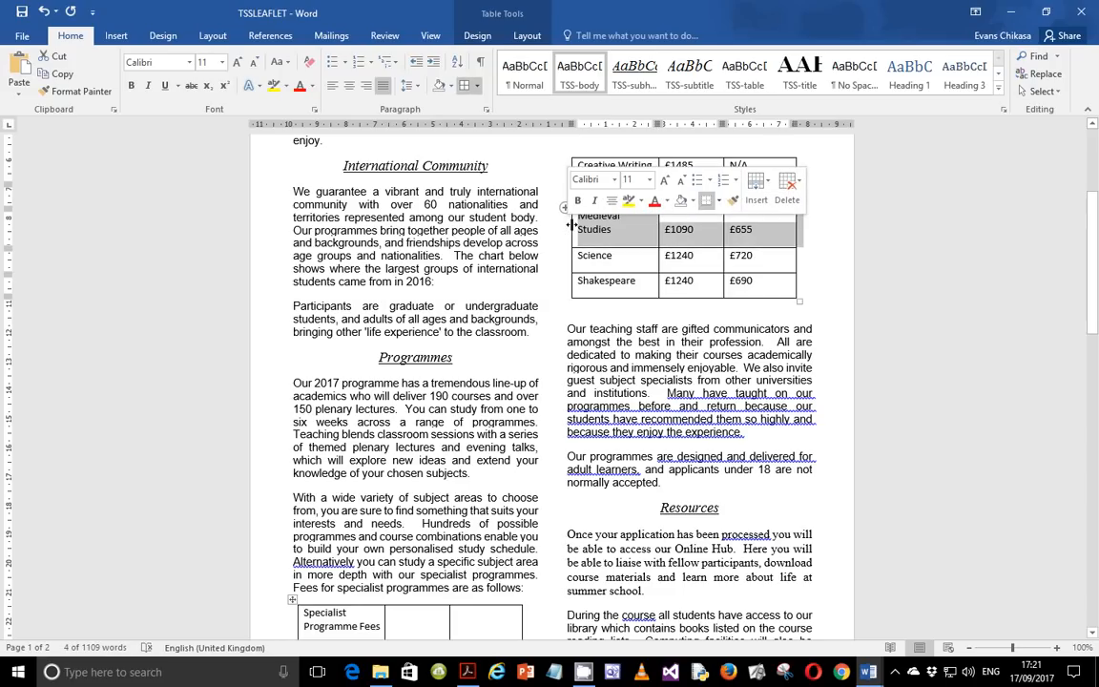
click(570, 229)
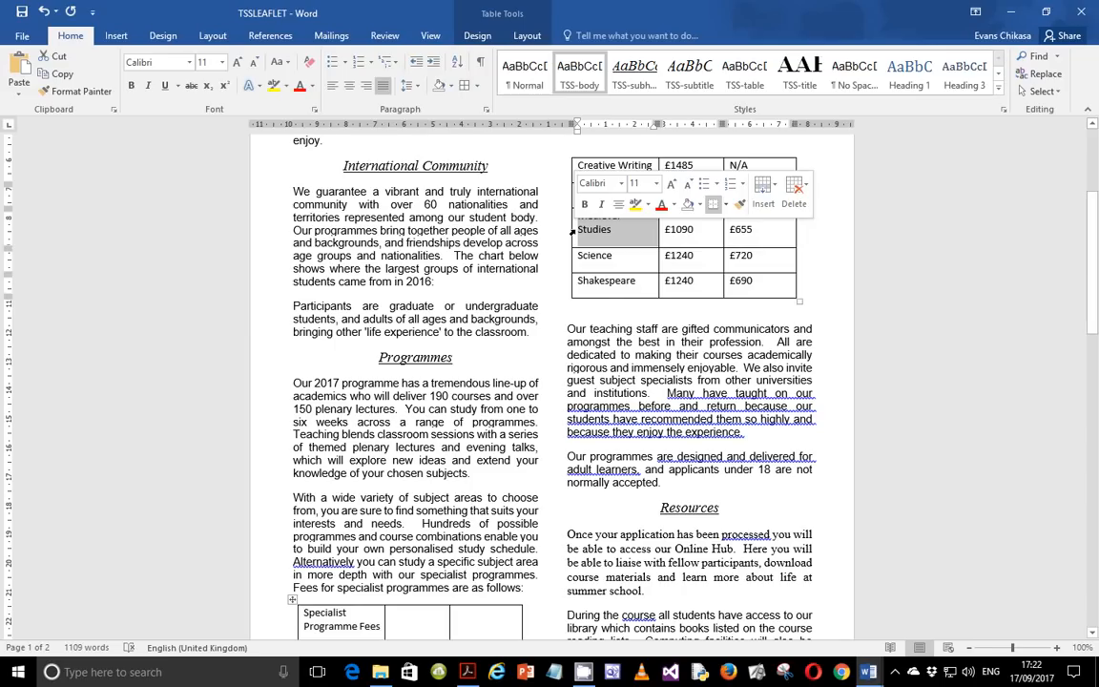
click(773, 191)
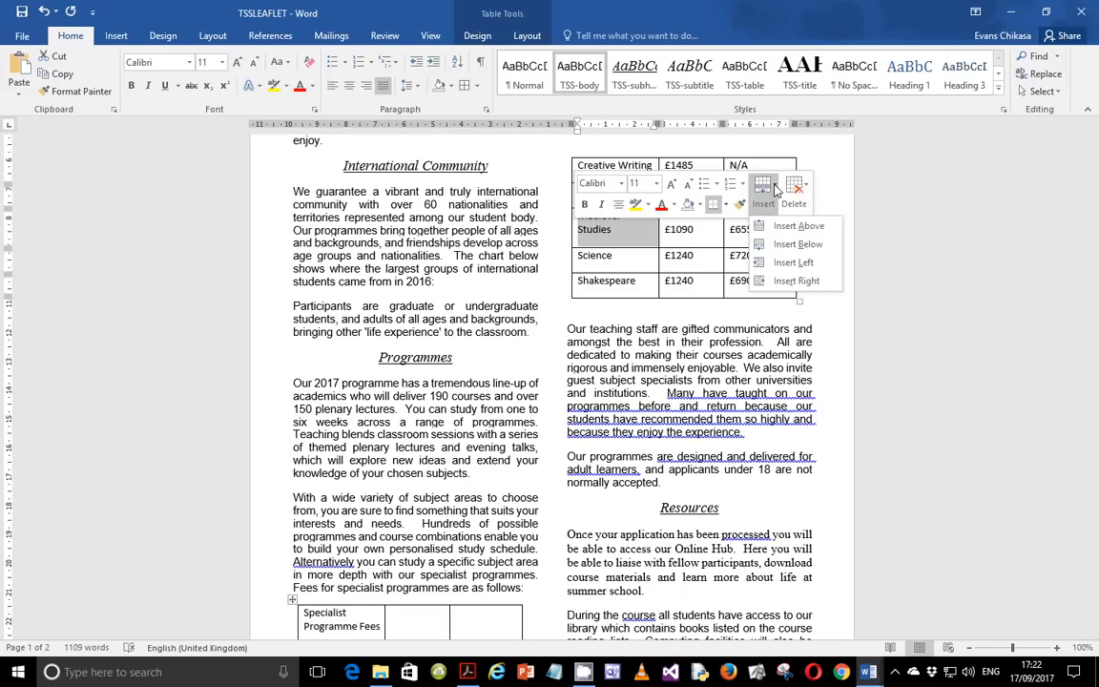
click(799, 231)
scroll(618, 329, up, 3)
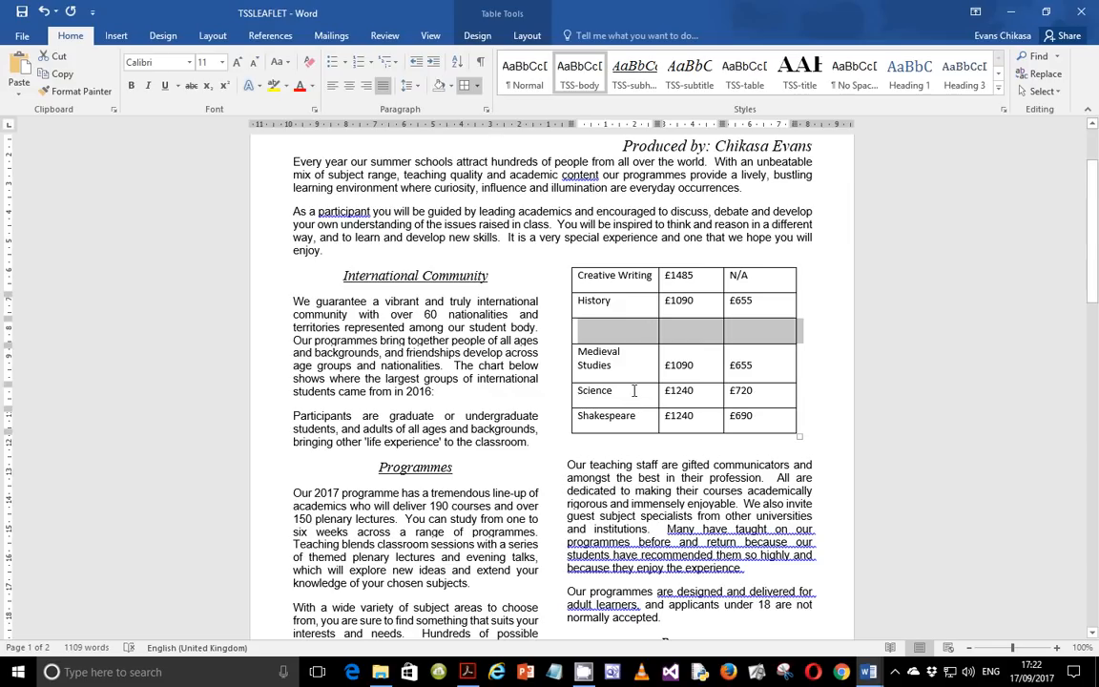
Fill the new row with Literature, £1120 and £705.
click(631, 330)
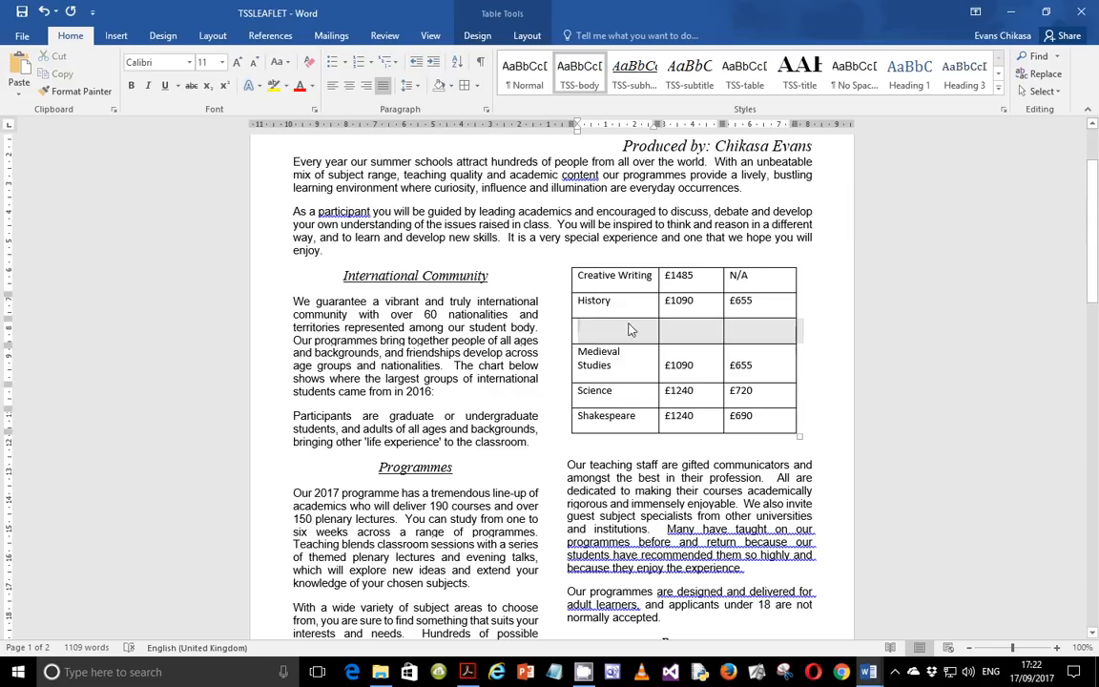
click(380, 672)
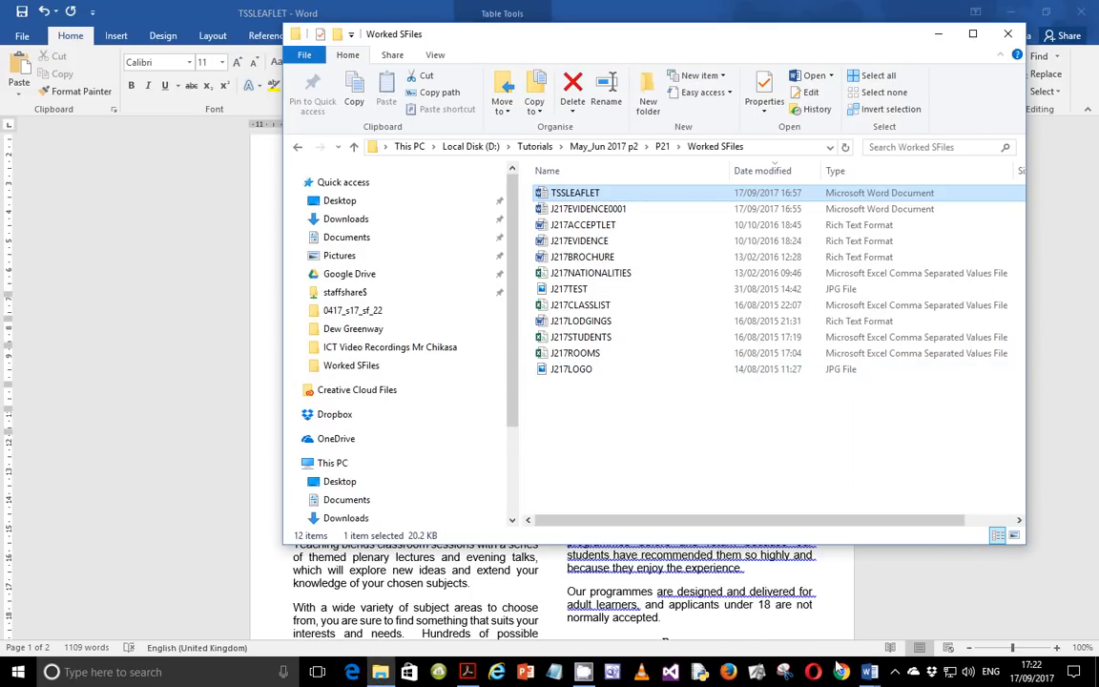
click(466, 672)
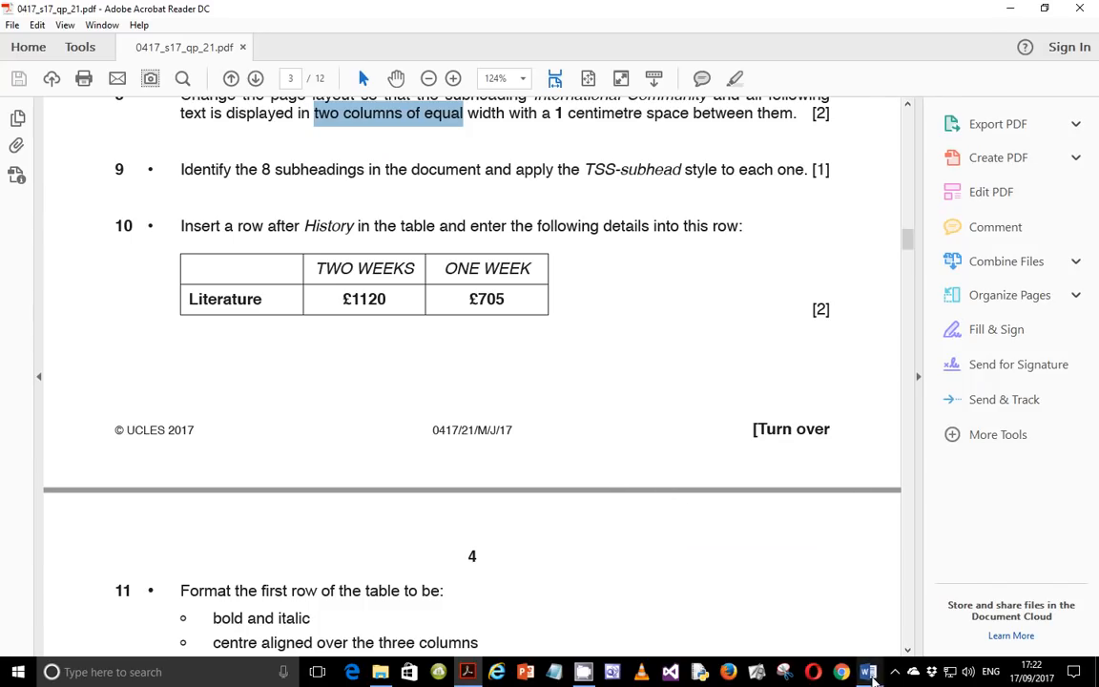
mouse_move(871, 676)
click(945, 573)
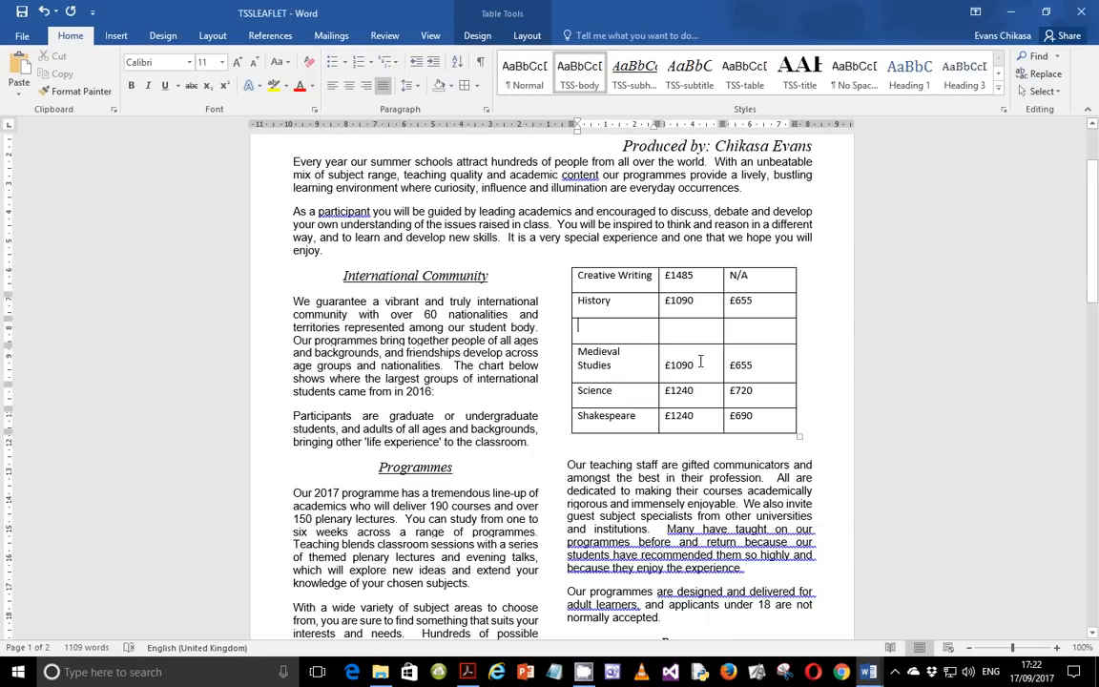
text(Literature)
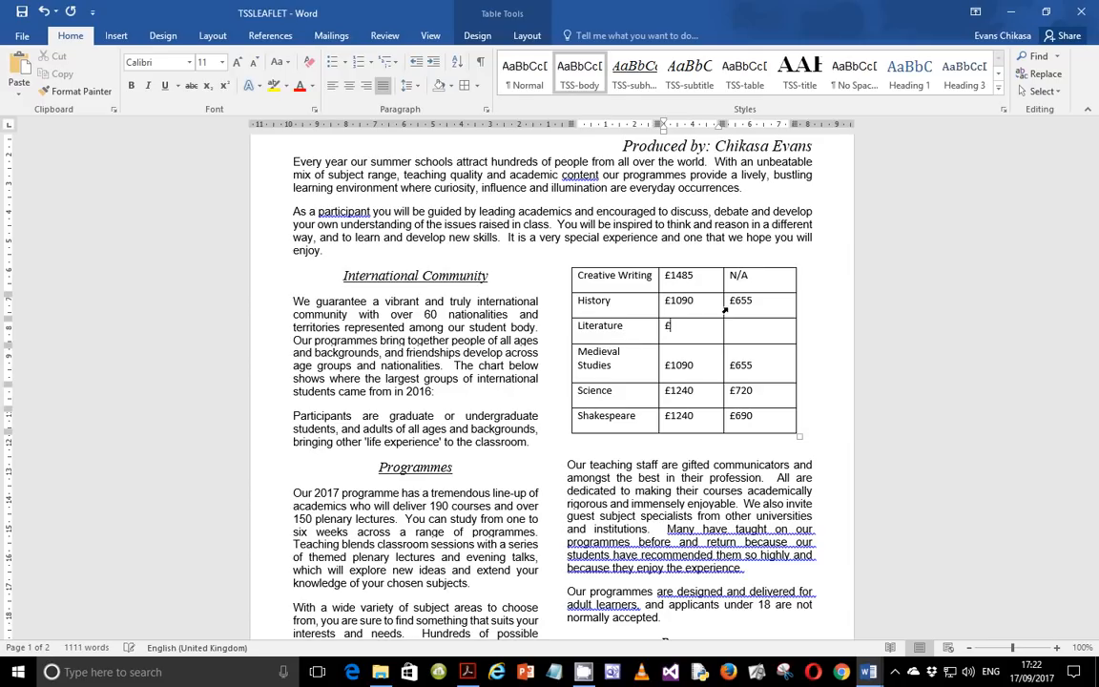
key(Tab)
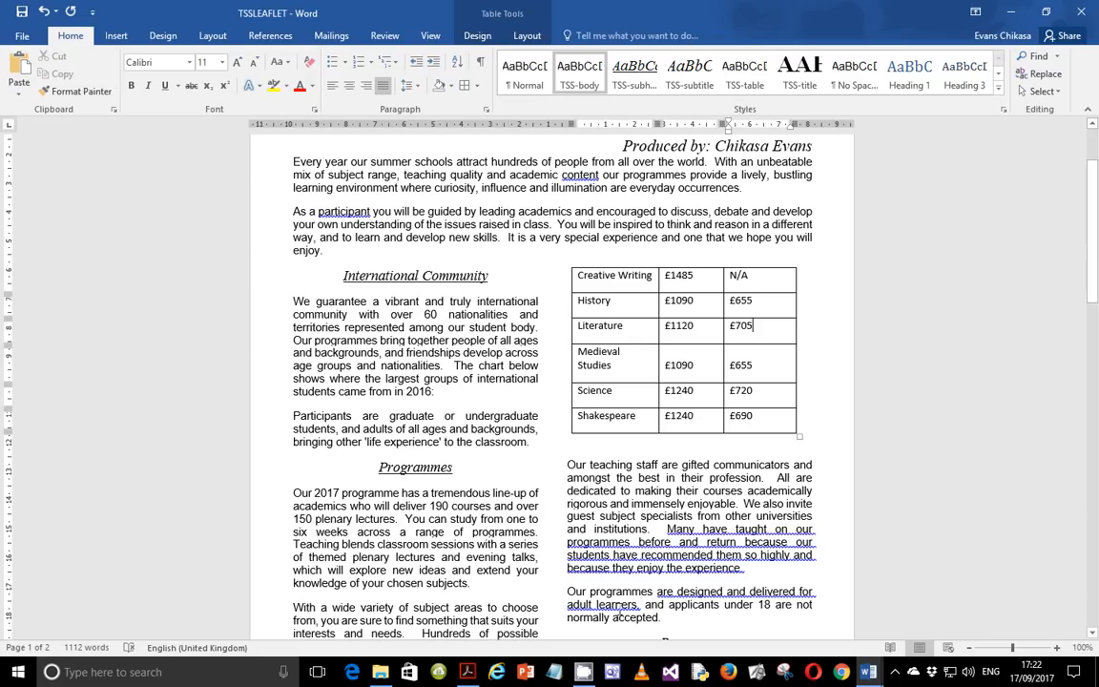
Read the exam paper's instructions for formatting the table's first row and layout.
key(alt+Tab)
scroll(420, 455, down, 3)
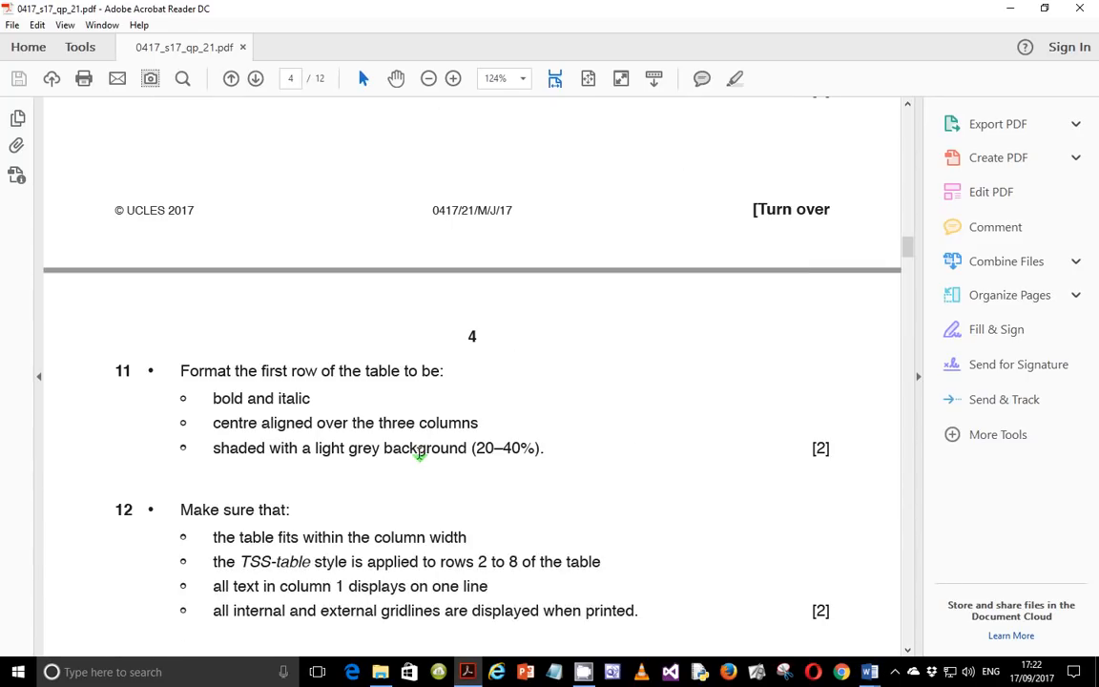
scroll(420, 455, up, 4)
scroll(420, 457, down, 2)
scroll(420, 458, down, 2)
scroll(417, 456, up, 3)
scroll(417, 454, down, 3)
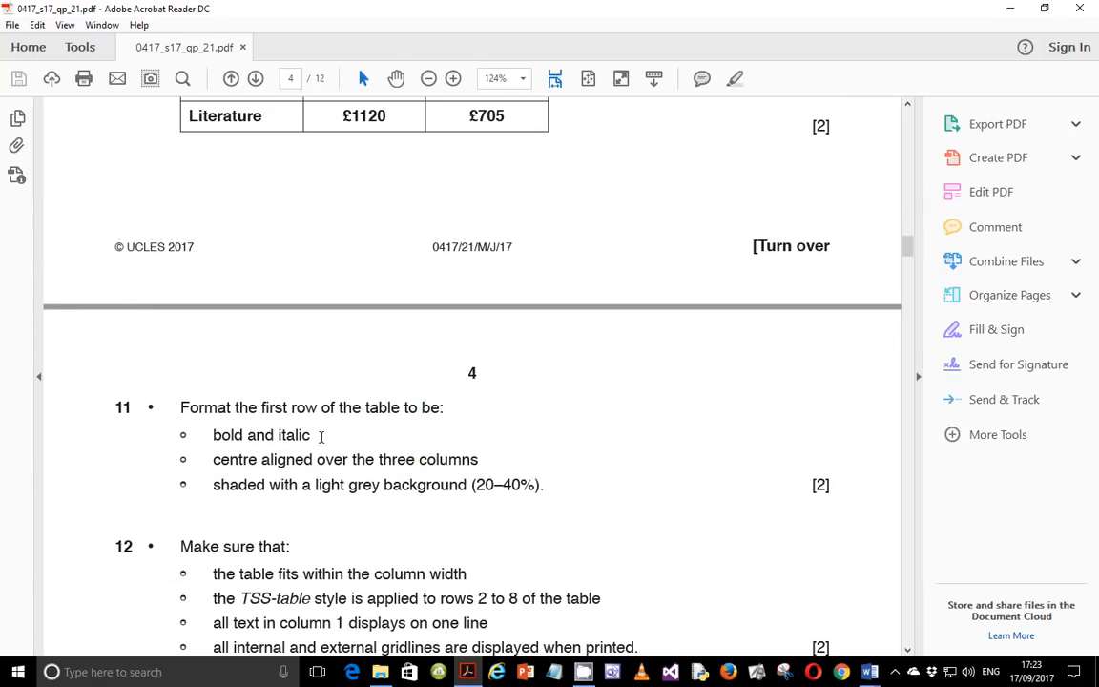
click(868, 672)
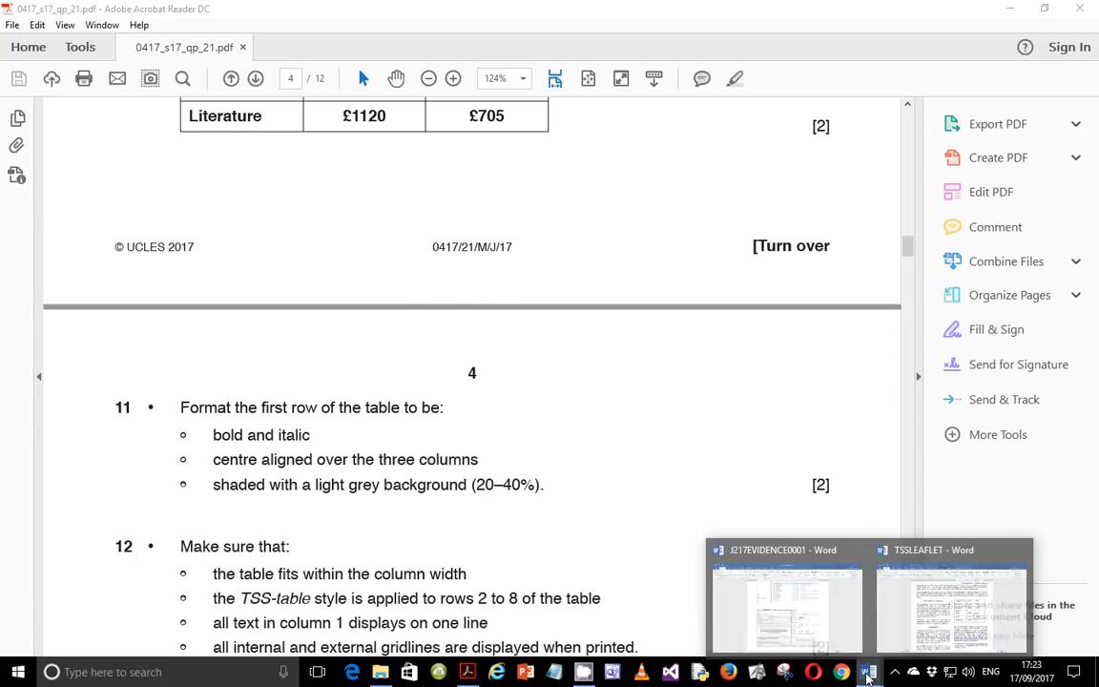
click(885, 601)
scroll(349, 423, down, 10)
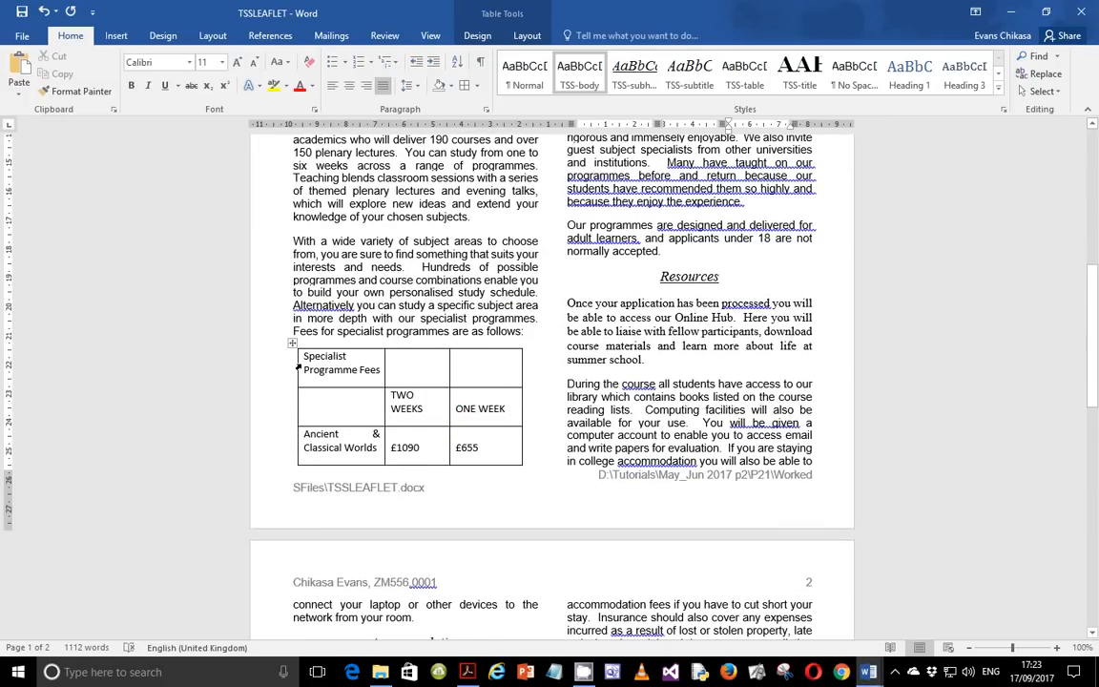
click(298, 367)
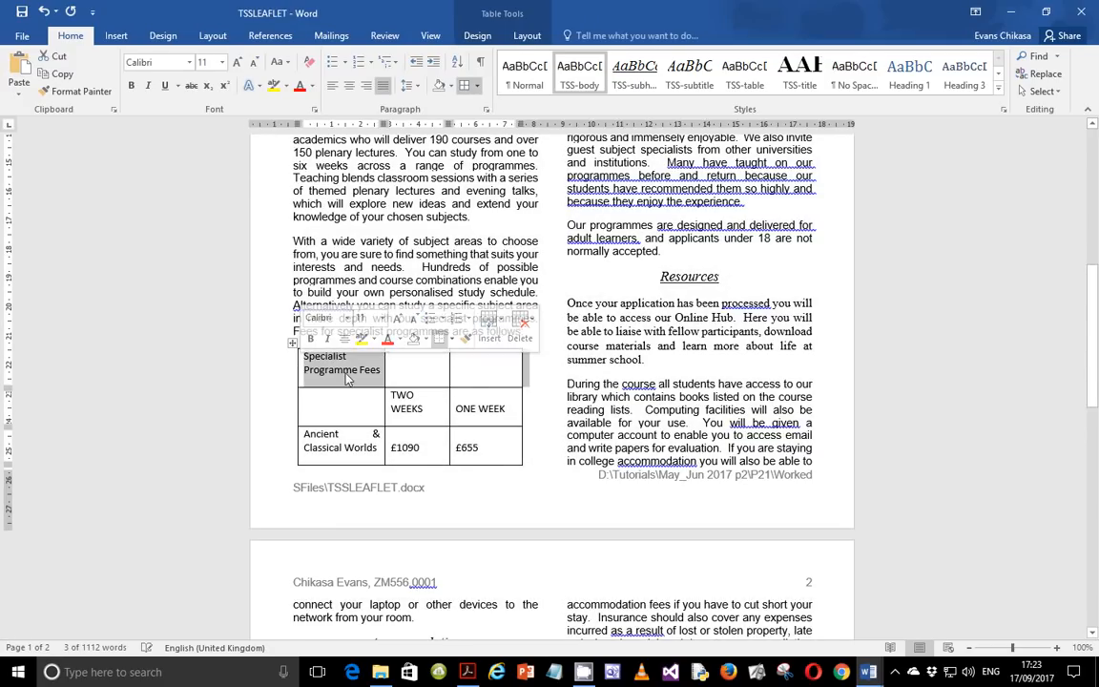
click(345, 373)
drag(493, 370, 324, 358)
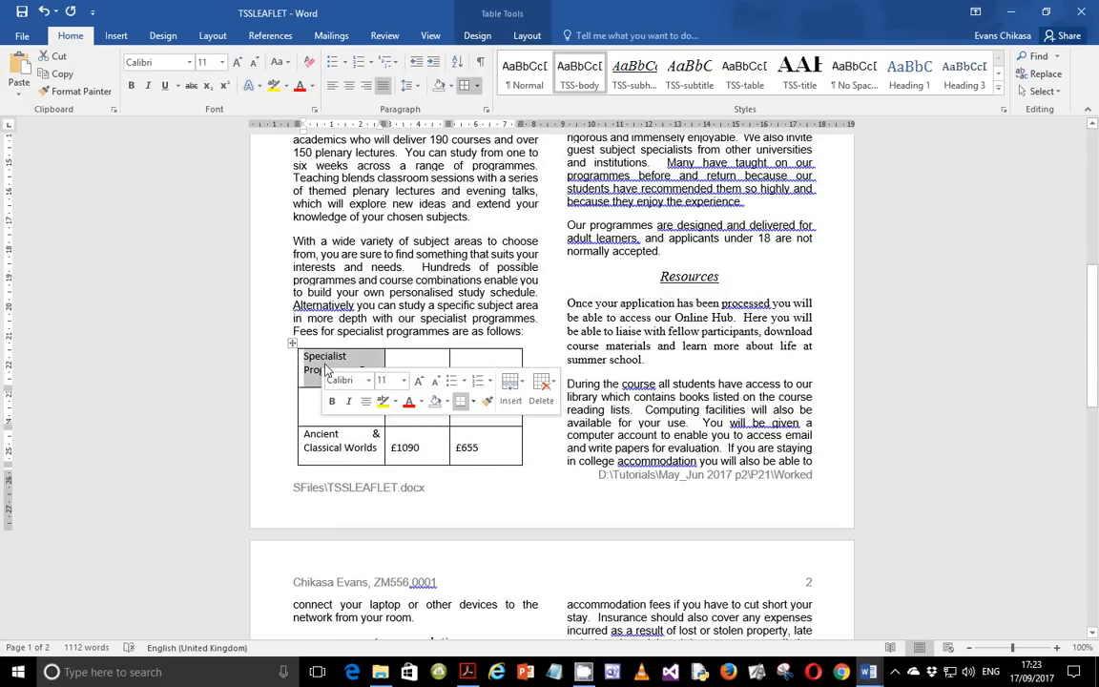
click(379, 357)
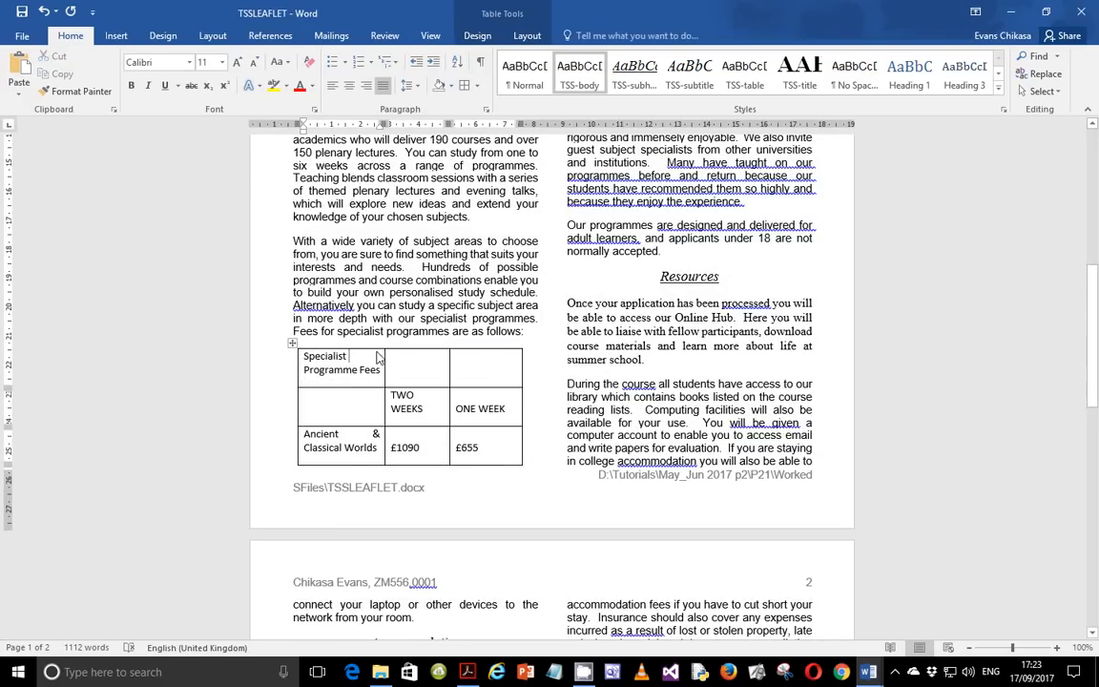
Re-read the exam paper's requirements for centring and shading the table's first row.
click(469, 673)
drag(216, 459, 478, 460)
drag(221, 485, 535, 500)
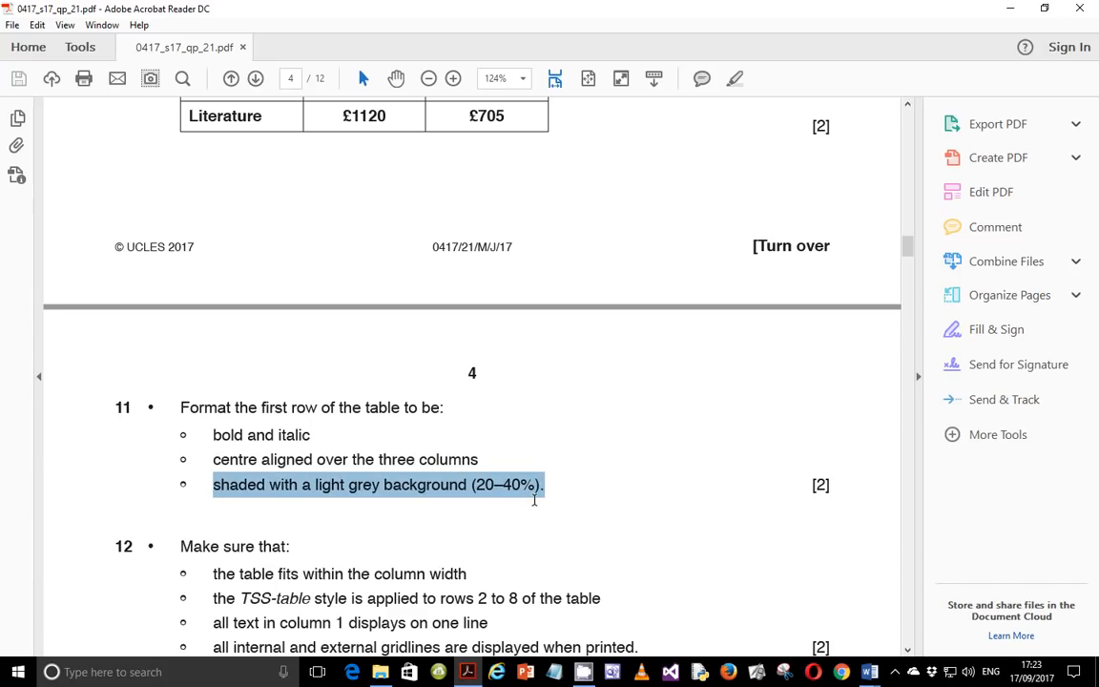
Merge the three cells of the fees table's first row into a single cell.
click(869, 672)
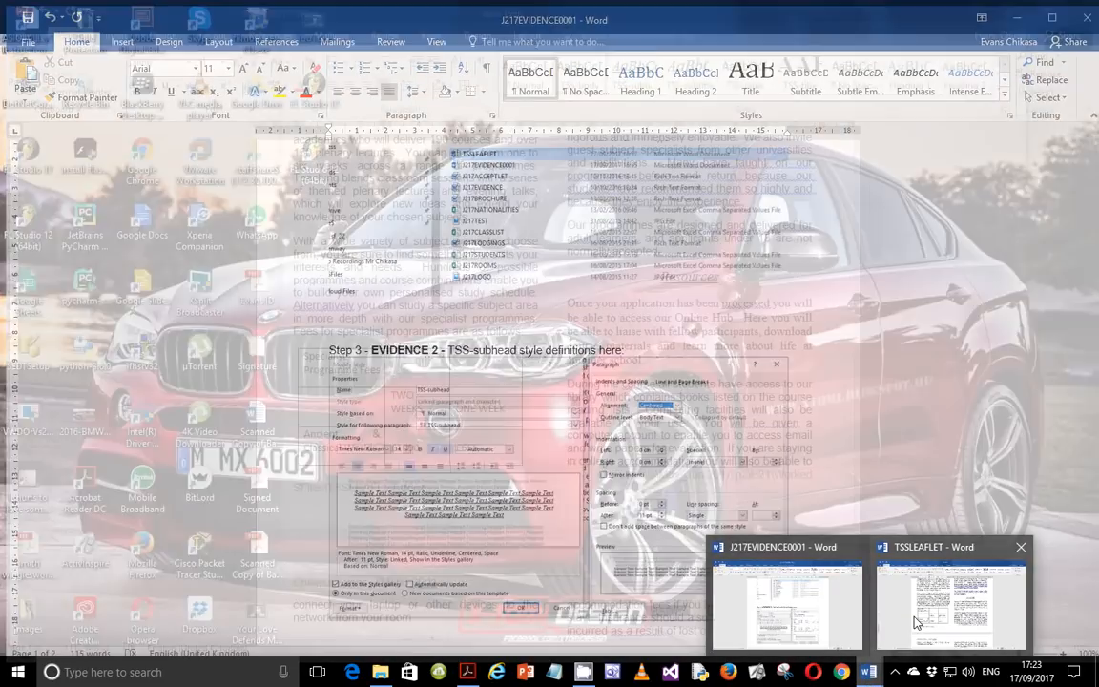
click(917, 622)
triple_click(370, 359)
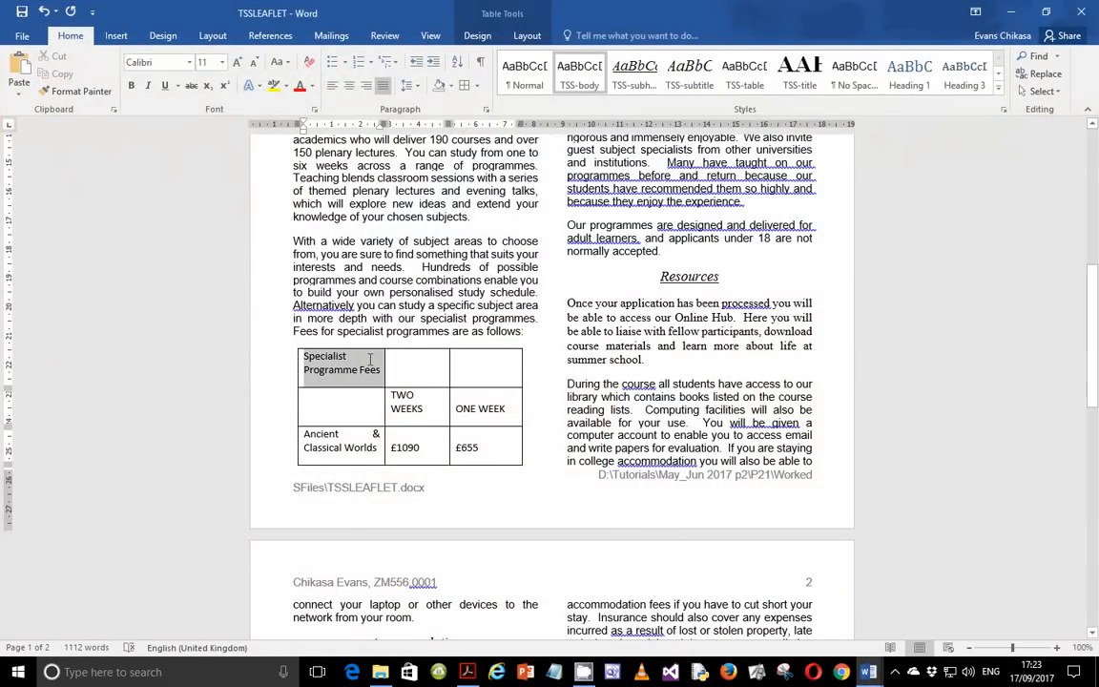
click(458, 370)
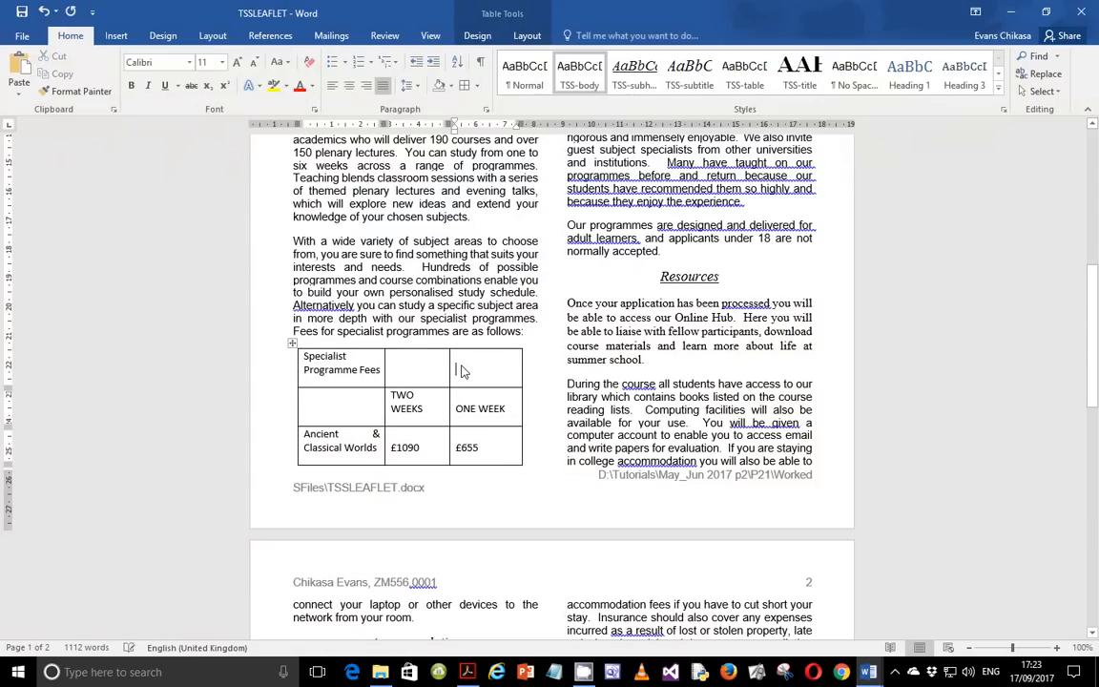
click(297, 367)
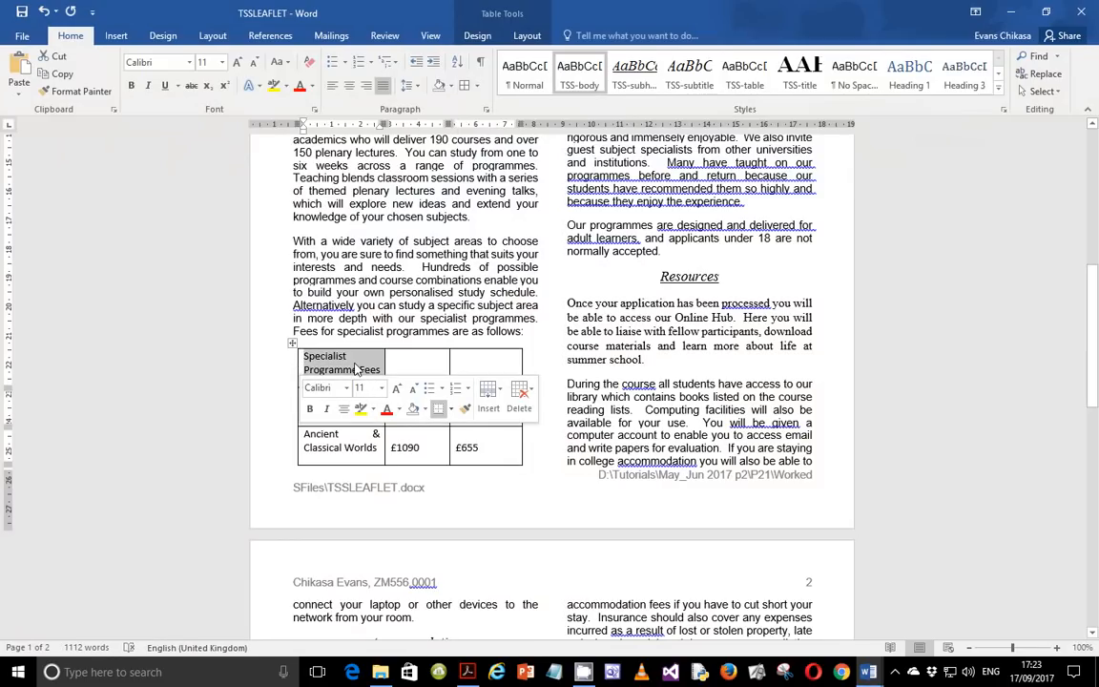
right_click(305, 364)
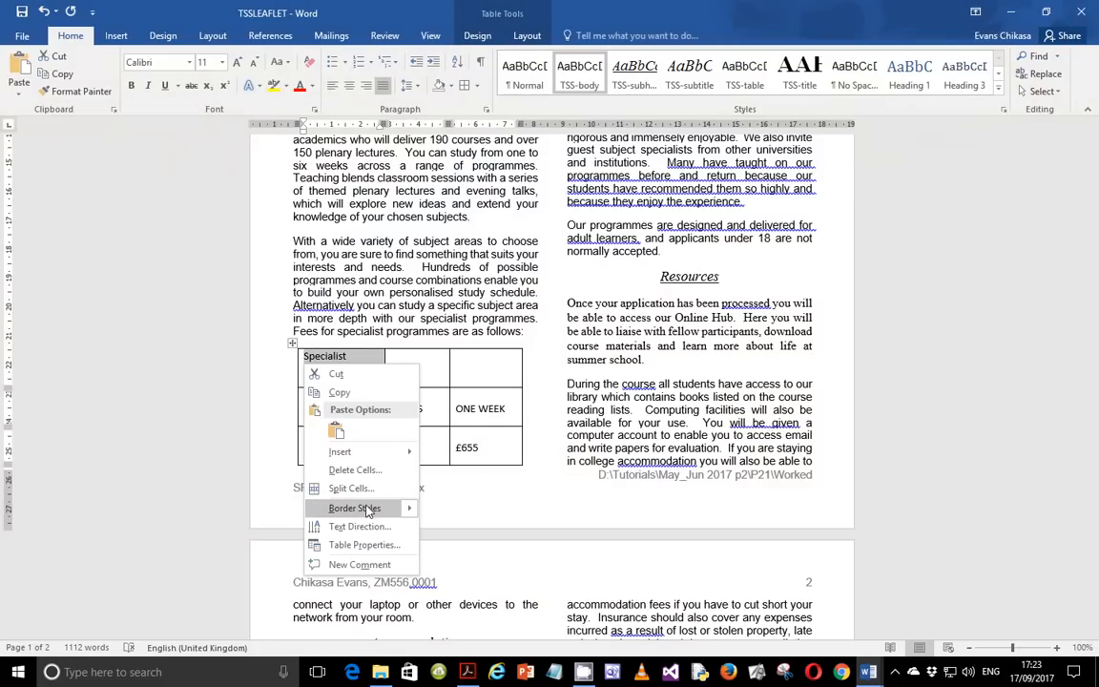
key(Escape)
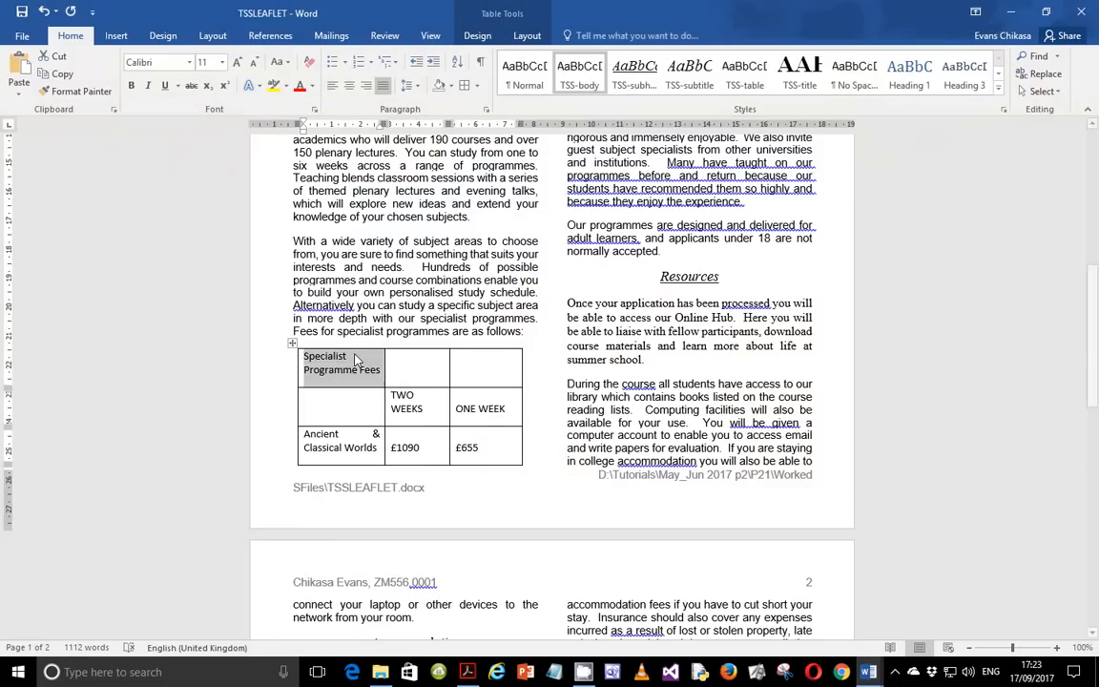
click(398, 364)
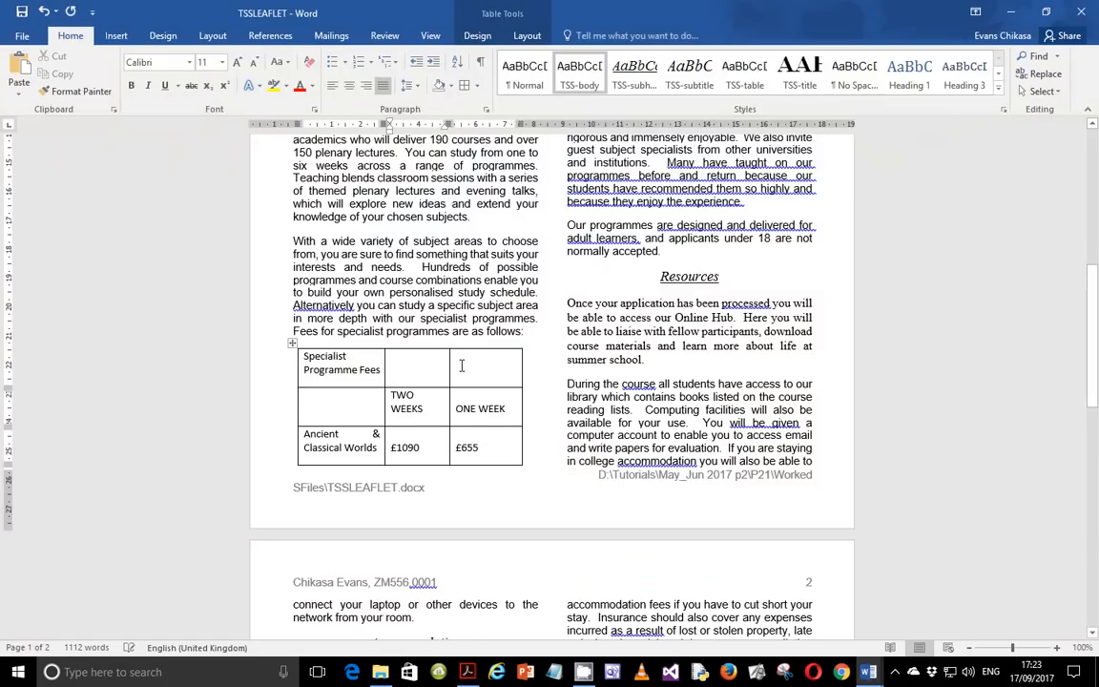
drag(420, 365, 367, 364)
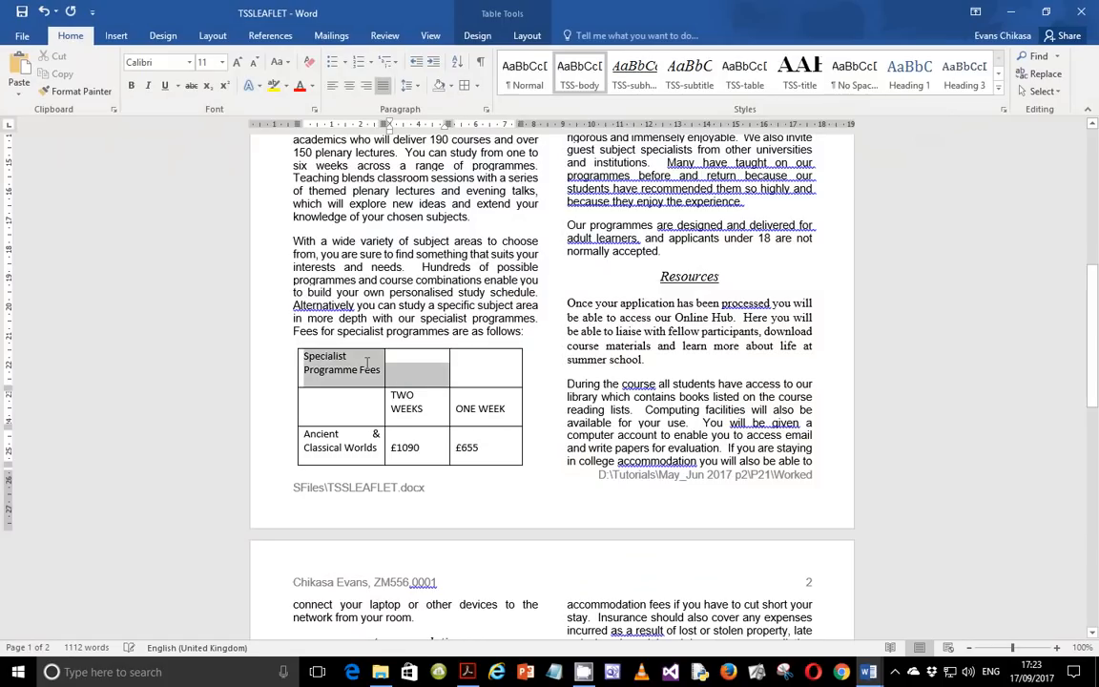
click(467, 366)
drag(484, 363, 355, 363)
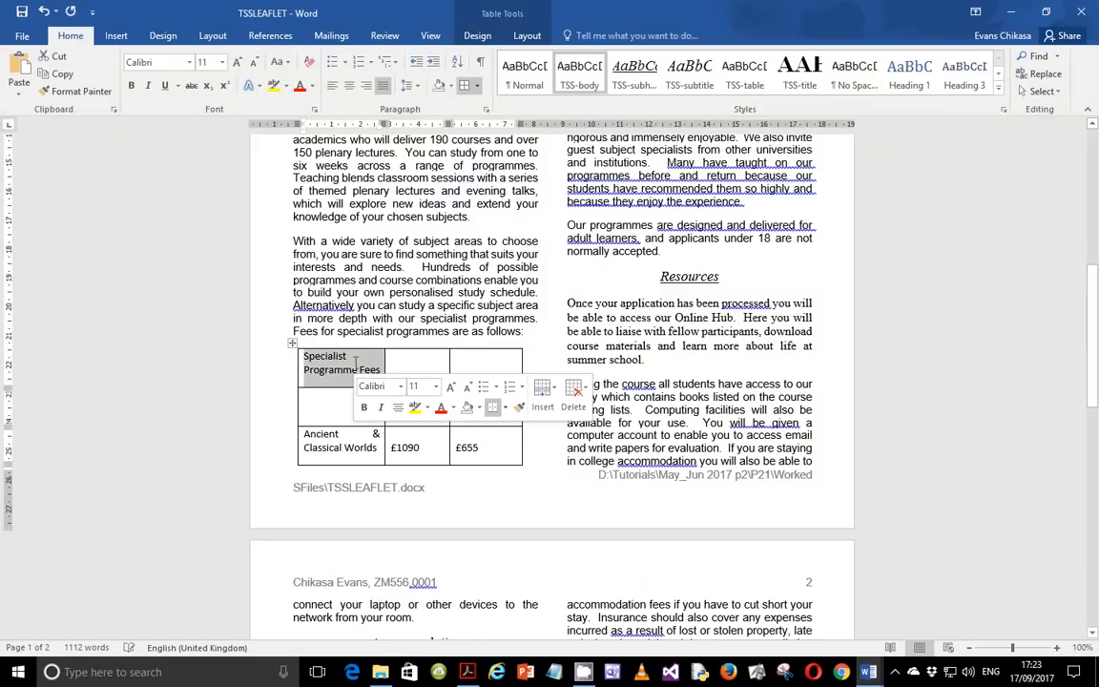
right_click(305, 364)
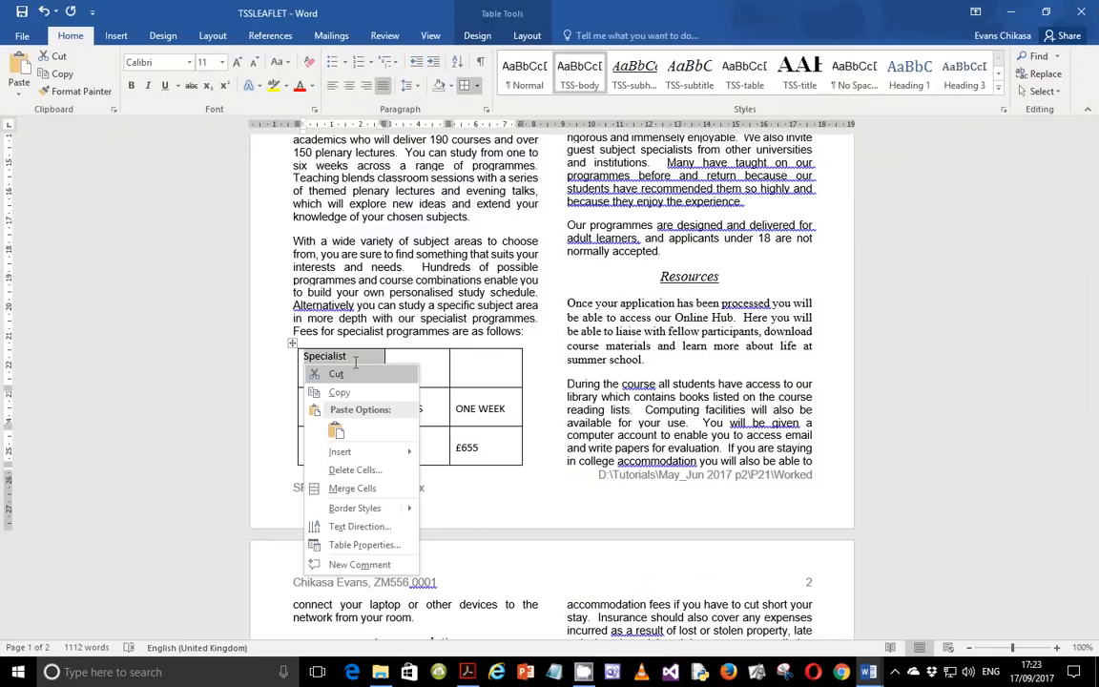
click(353, 489)
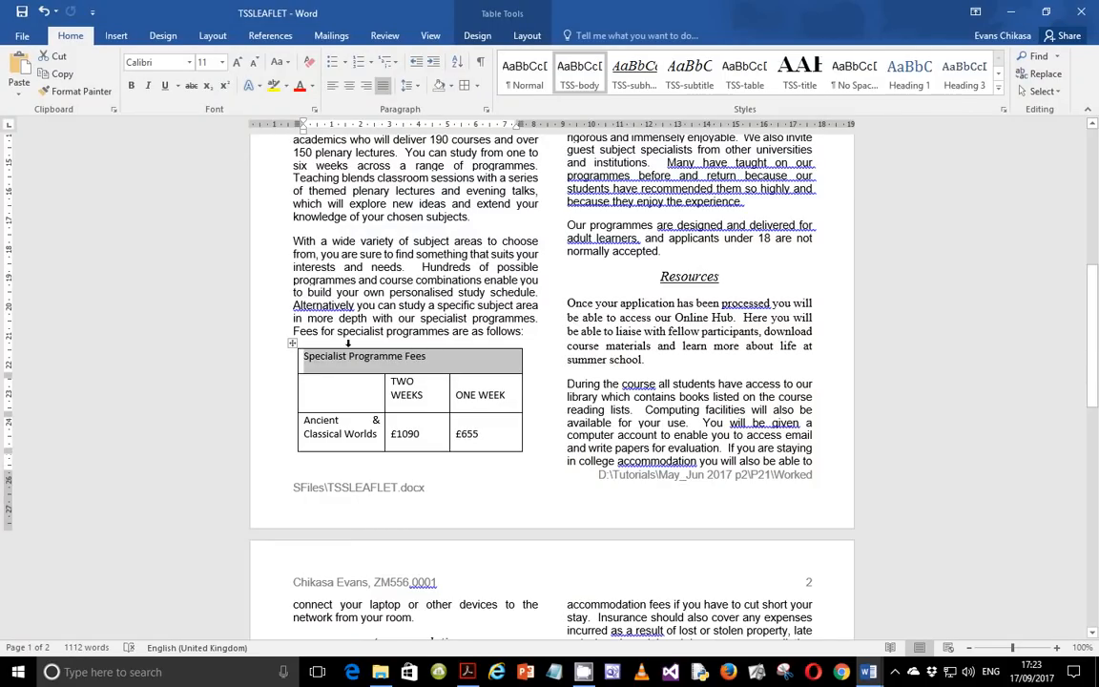
Centre-align the merged first row's heading text and format it bold and italic.
click(350, 85)
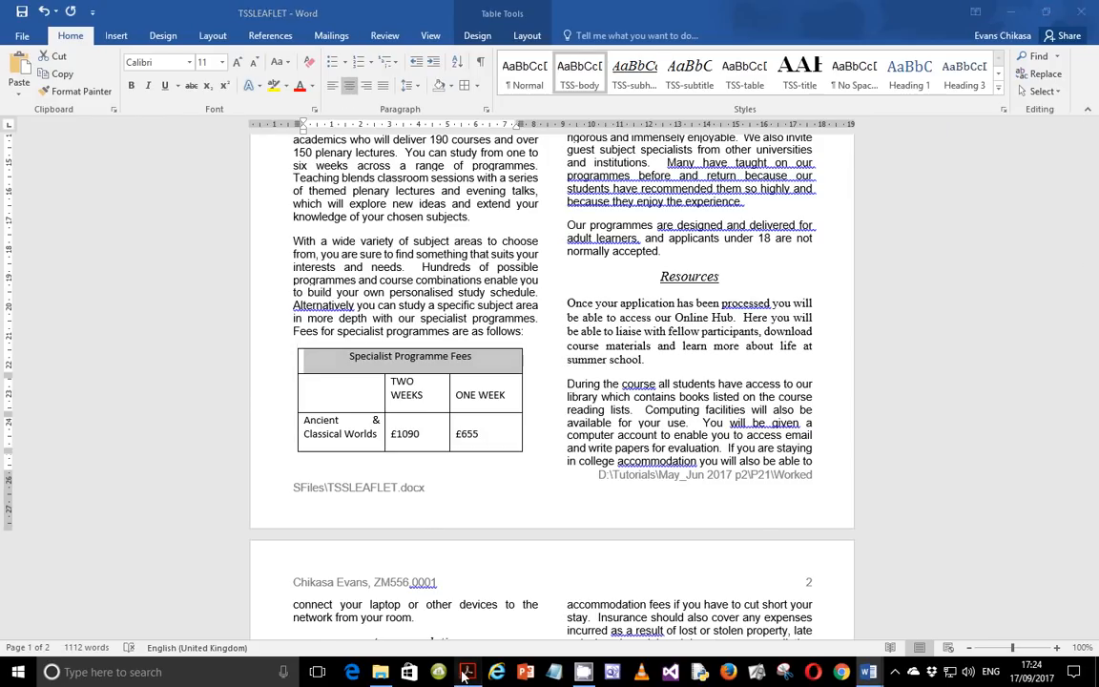
key(alt+Tab)
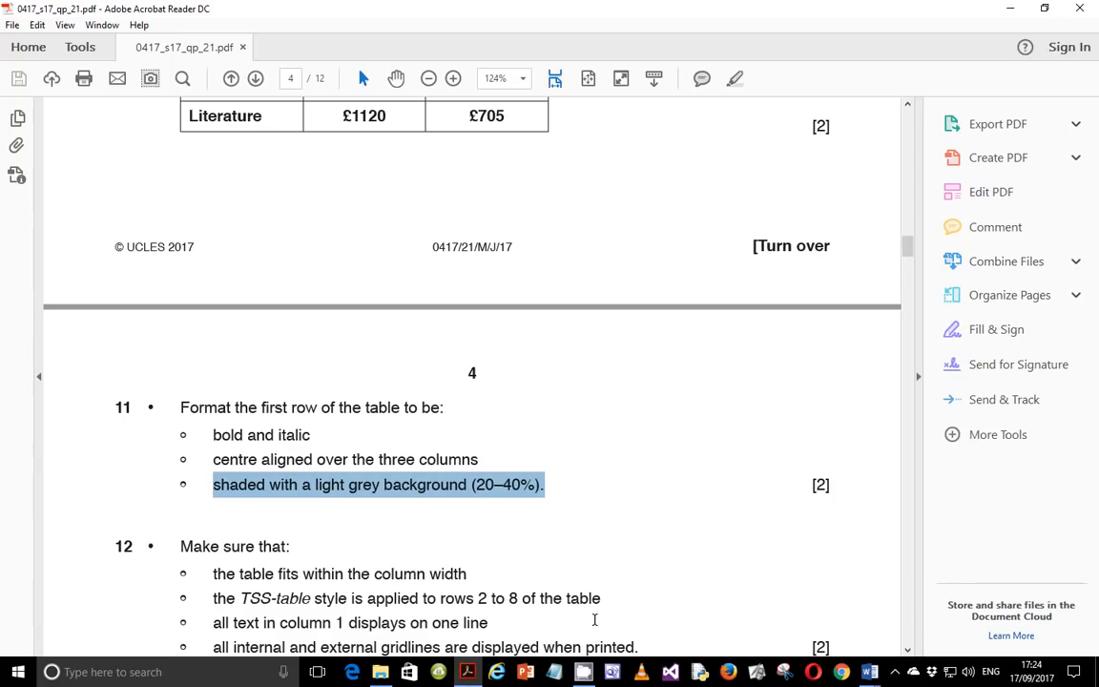
click(869, 672)
click(955, 609)
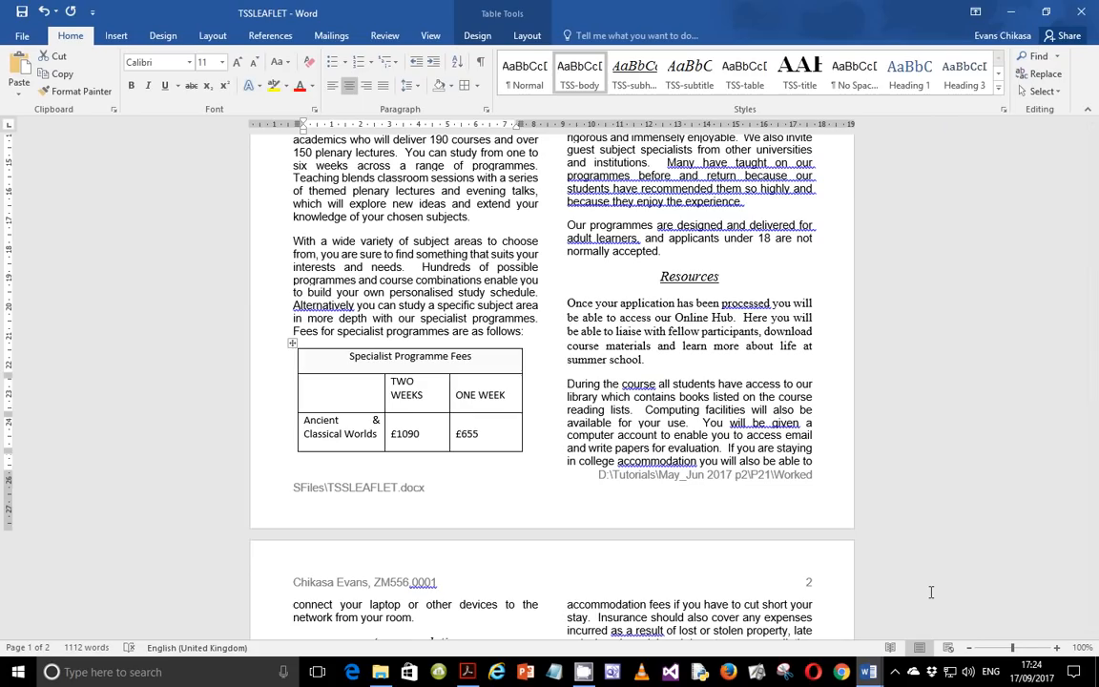
click(146, 86)
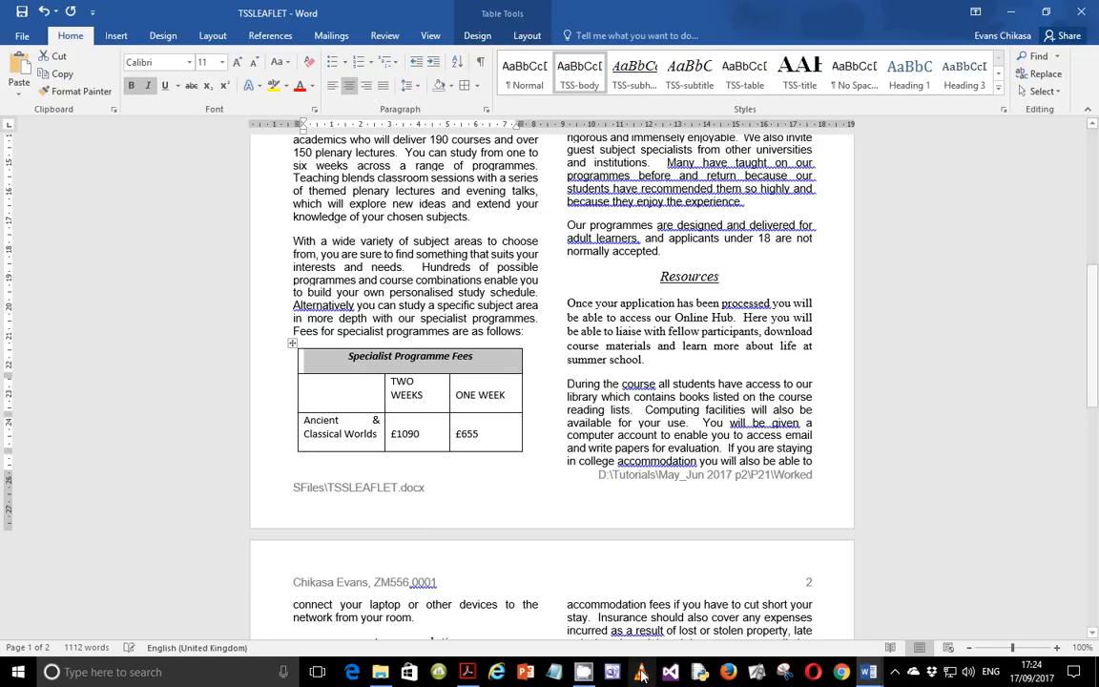
Read the exam paper's instructions on the TSS-table style and column 1 text.
click(470, 673)
scroll(287, 359, down, 3)
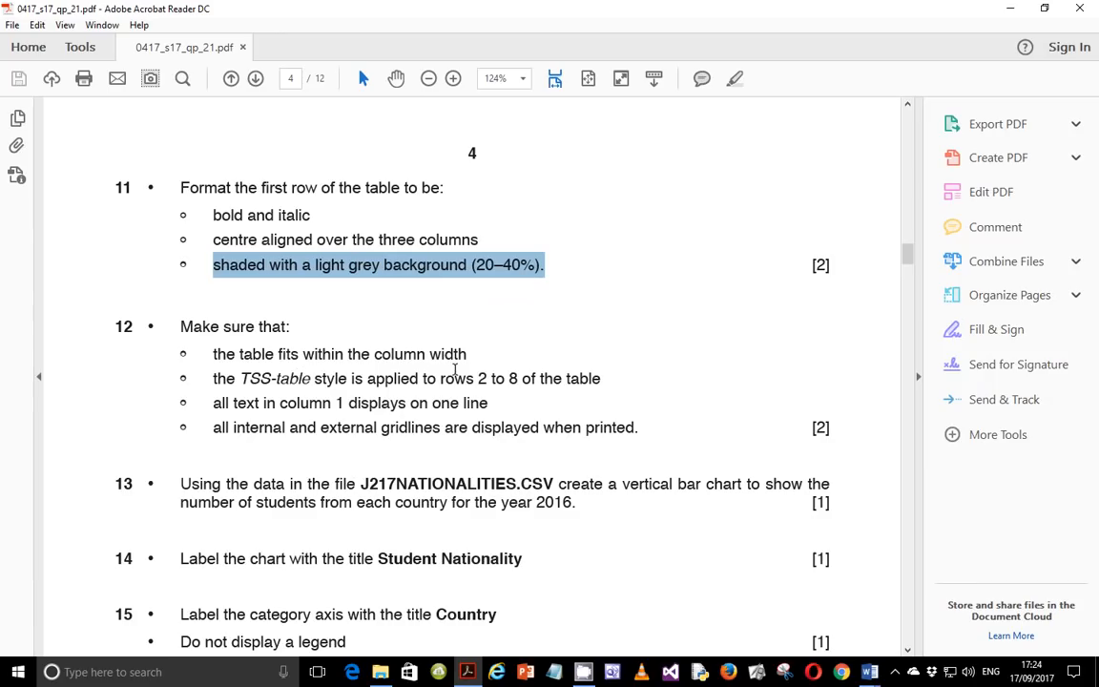
drag(257, 381, 293, 379)
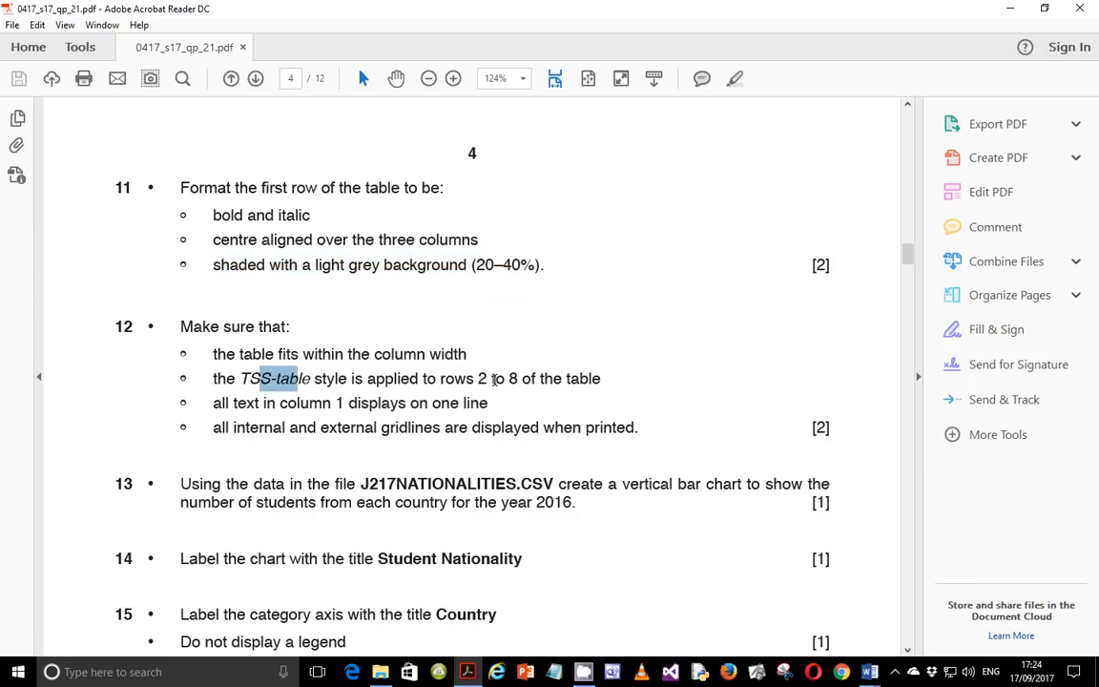
drag(213, 402, 349, 403)
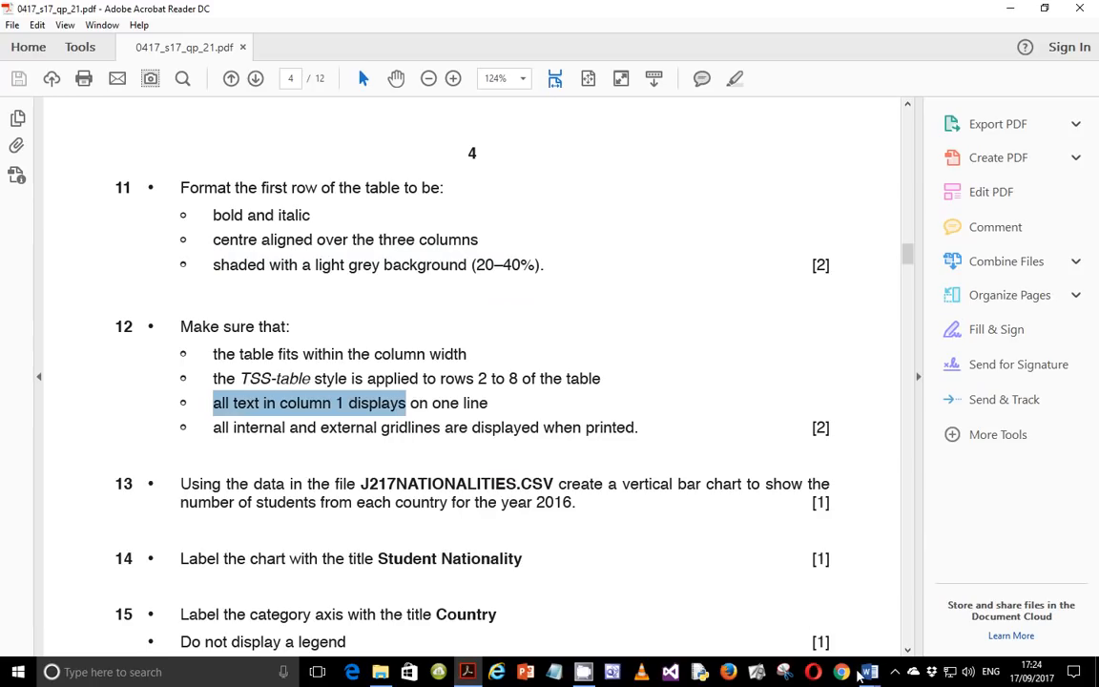
Select the table's rows from the second row to the end and apply the TSS-table style.
click(868, 672)
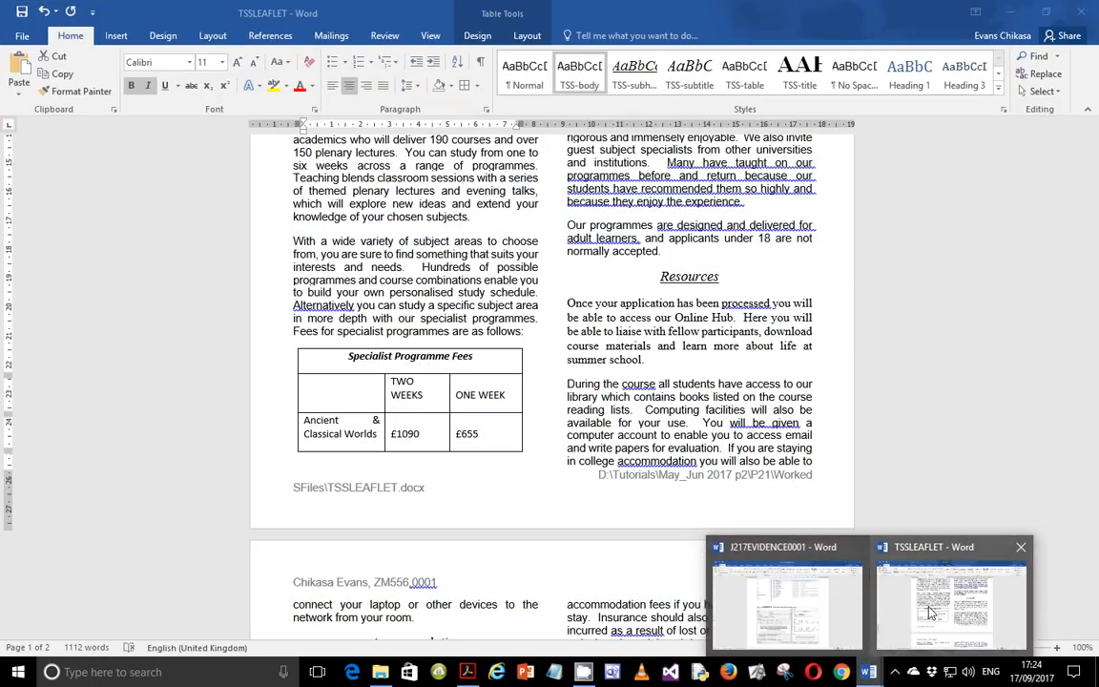
click(946, 599)
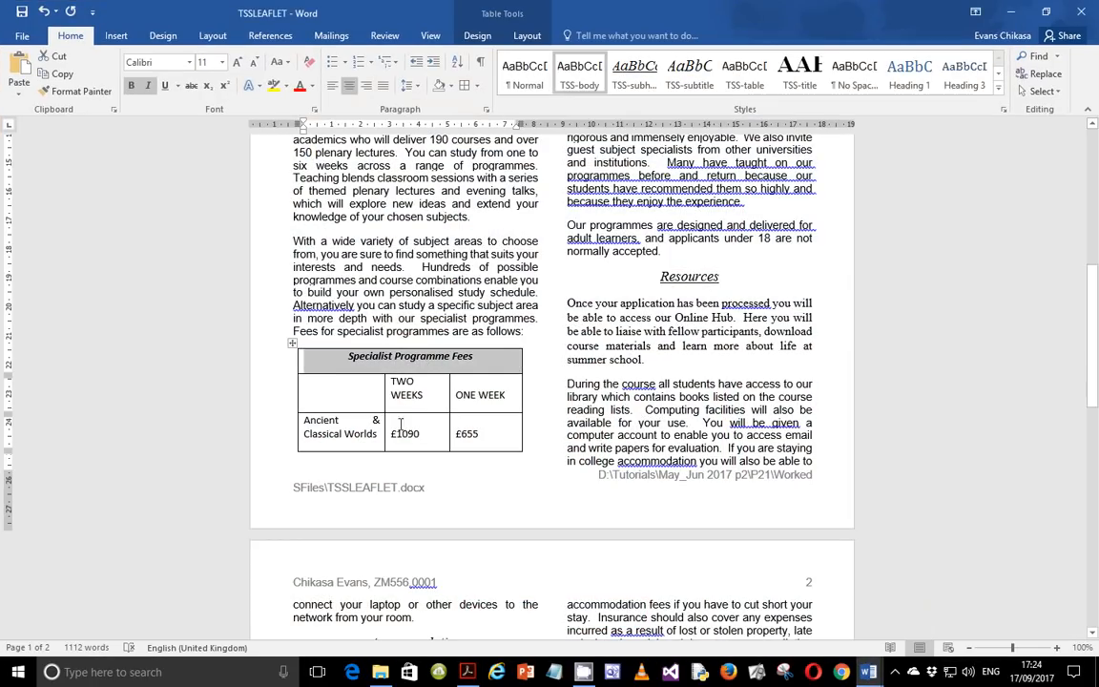
click(326, 388)
mouse_move(330, 383)
mouse_down()
mouse_move(358, 353)
mouse_move(490, 351)
mouse_move(595, 109)
mouse_move(761, 522)
mouse_up()
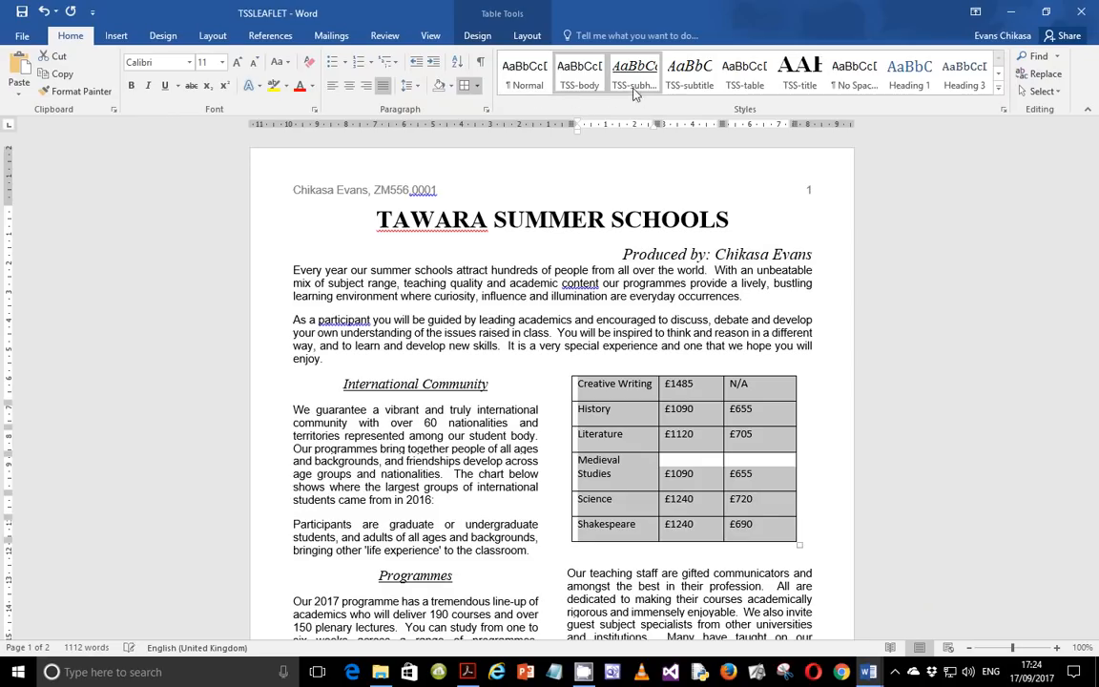
click(744, 72)
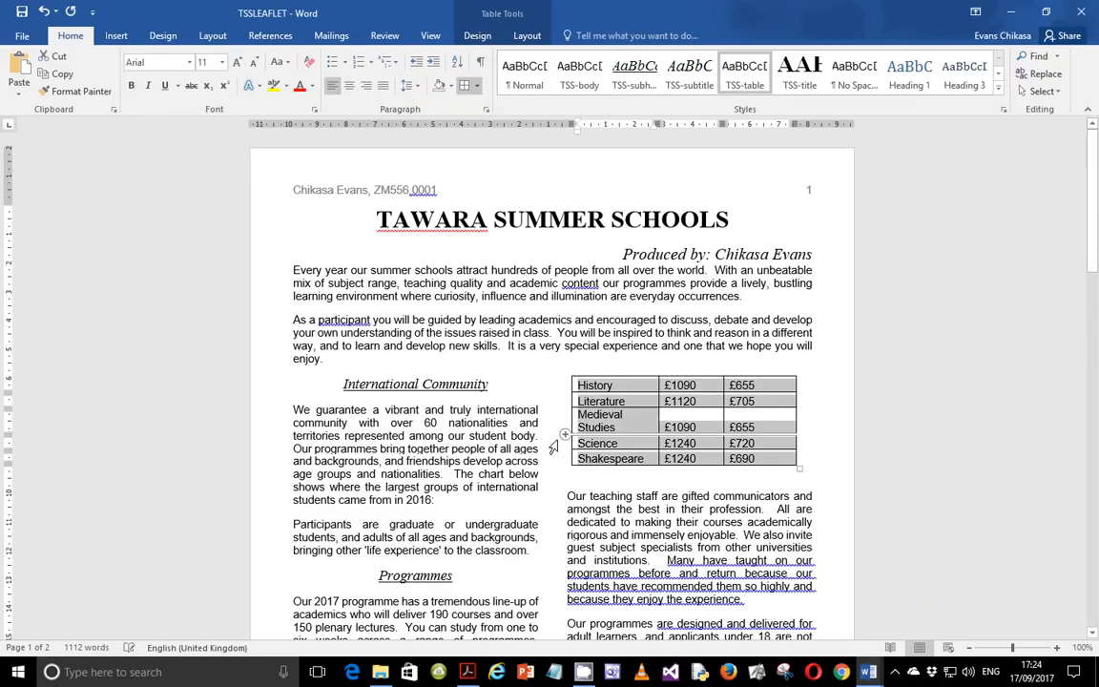
Check the exam paper's requirement about displaying internal and external gridlines.
scroll(522, 526, down, 10)
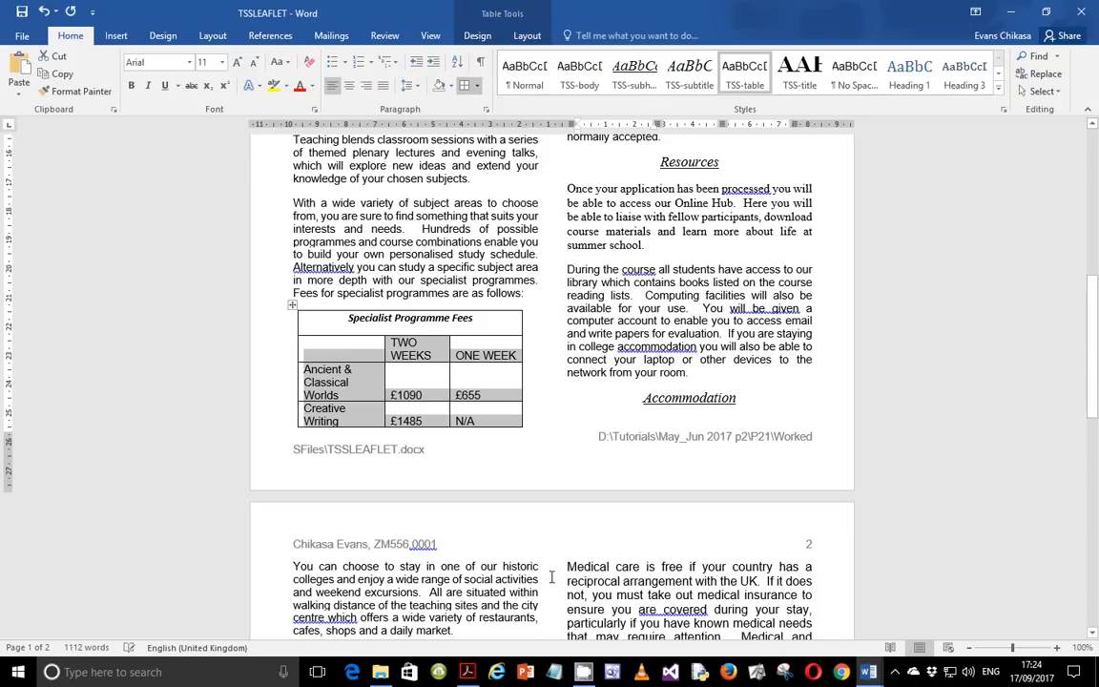
key(alt+Tab)
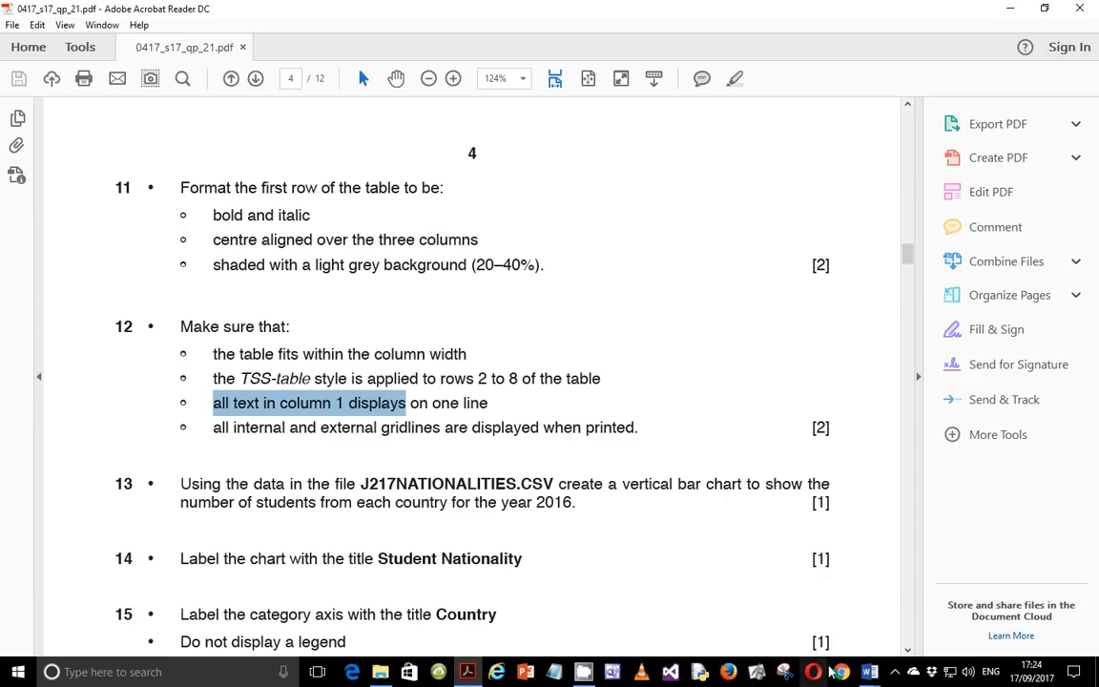
drag(214, 428, 635, 429)
click(869, 672)
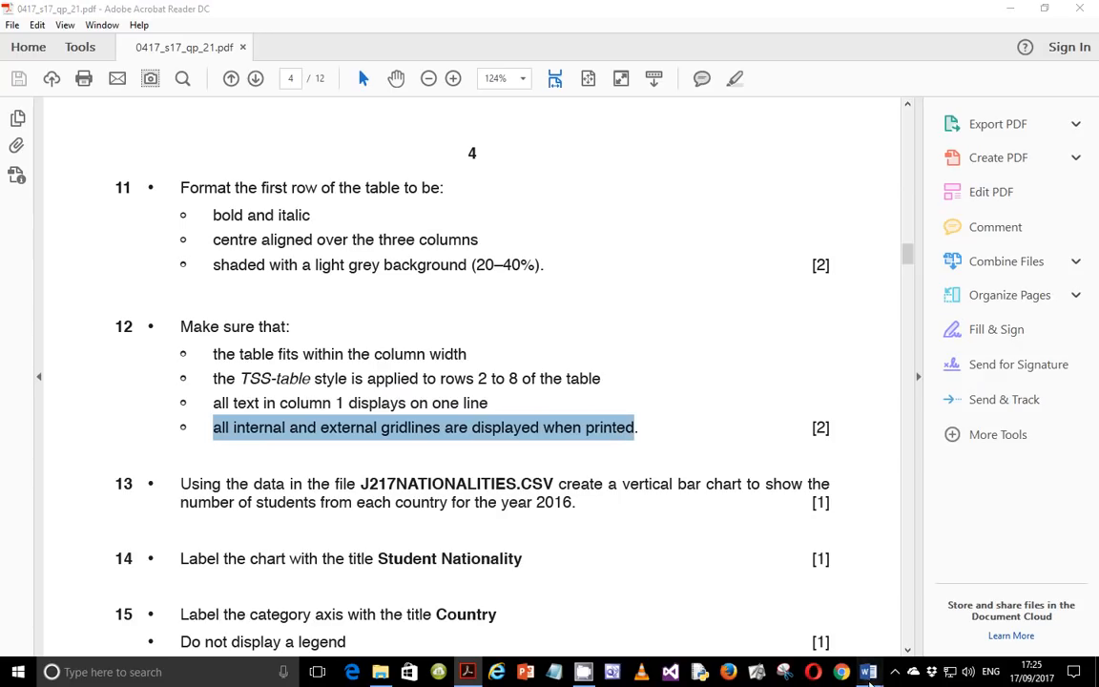
Widen the fees table's first column so each entry displays on one line.
click(938, 623)
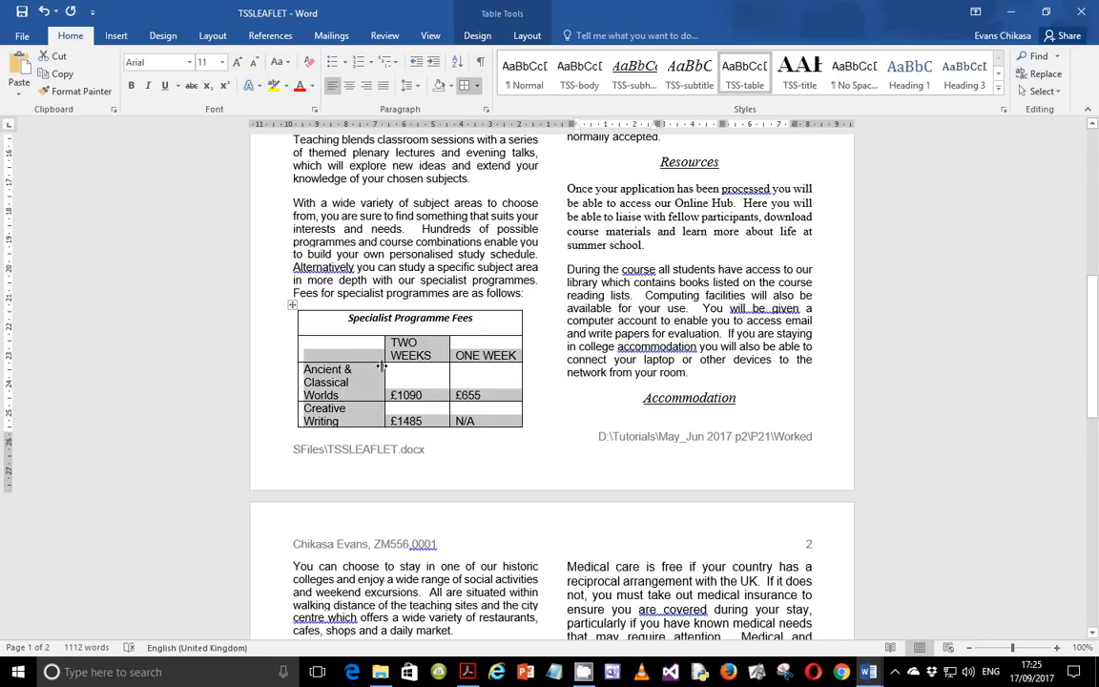
click(345, 327)
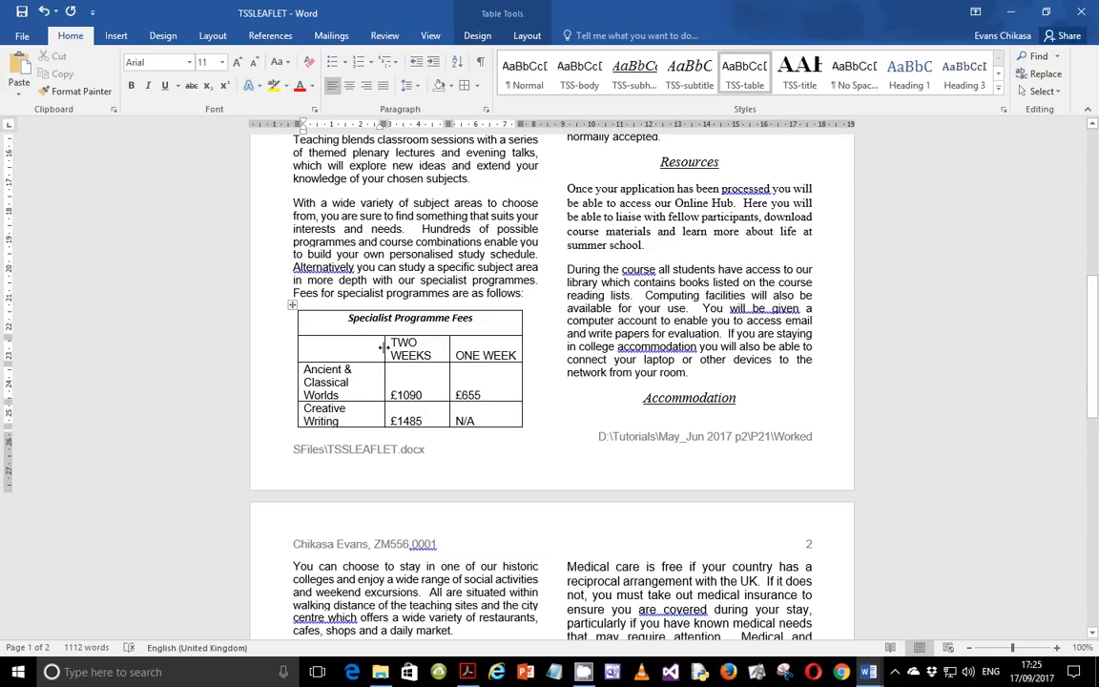
double_click(385, 348)
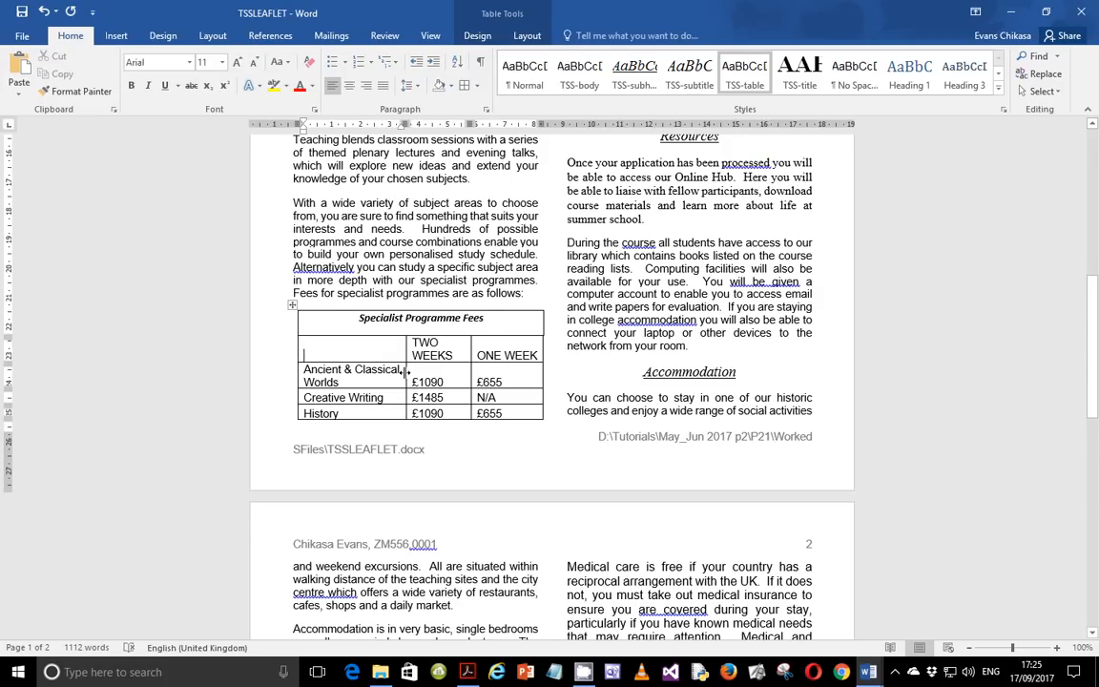
drag(407, 372, 442, 372)
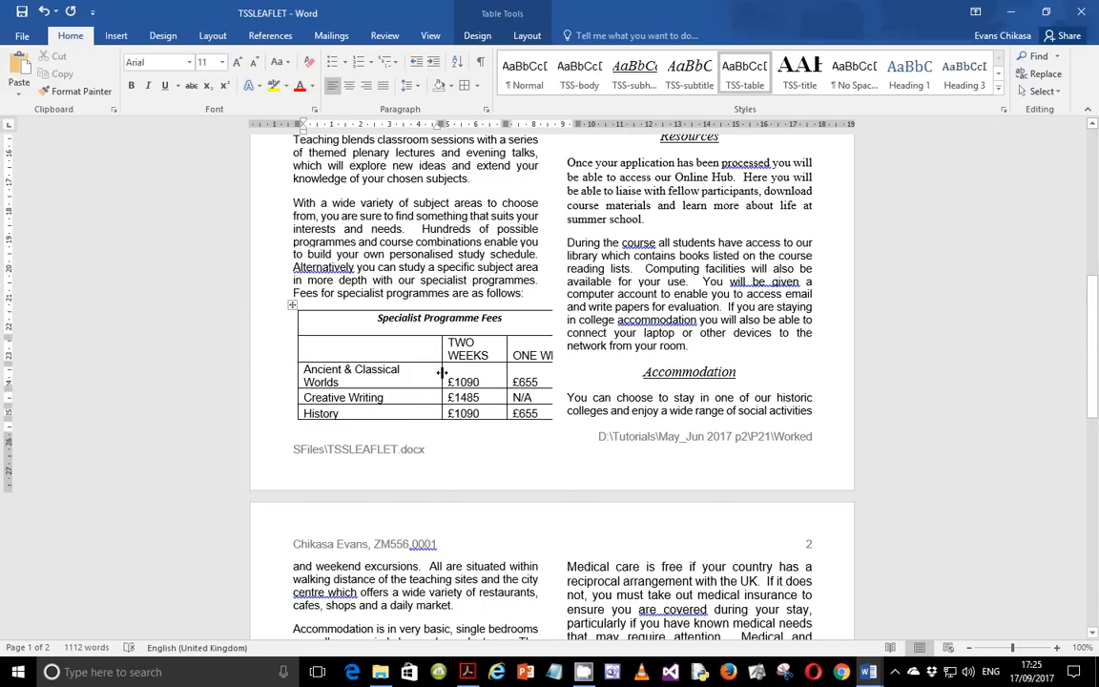
scroll(458, 358, up, 10)
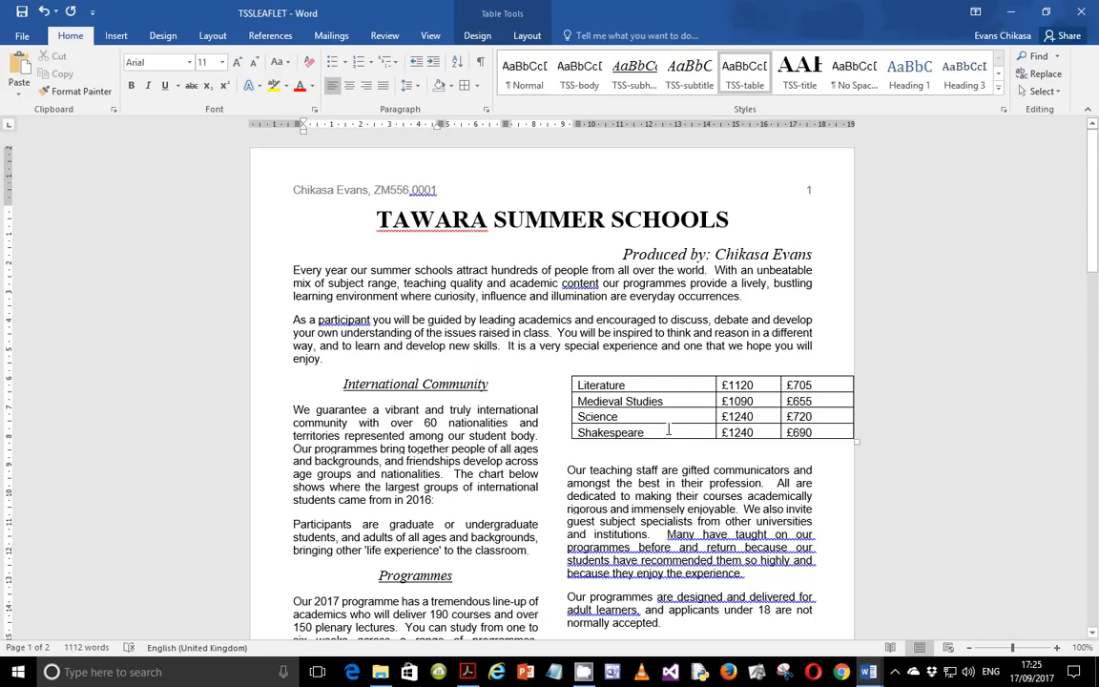
Autofit the fees table and widen its first column until Ancient & Classical Worlds sits on one line.
scroll(668, 429, down, 3)
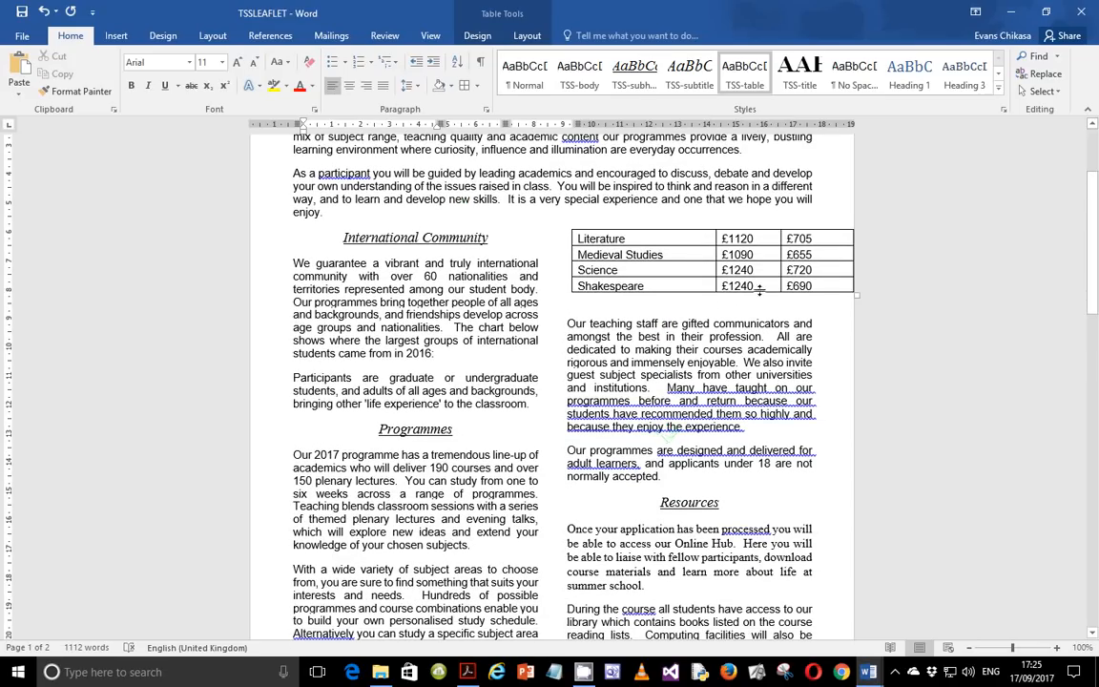
scroll(714, 253, down, 7)
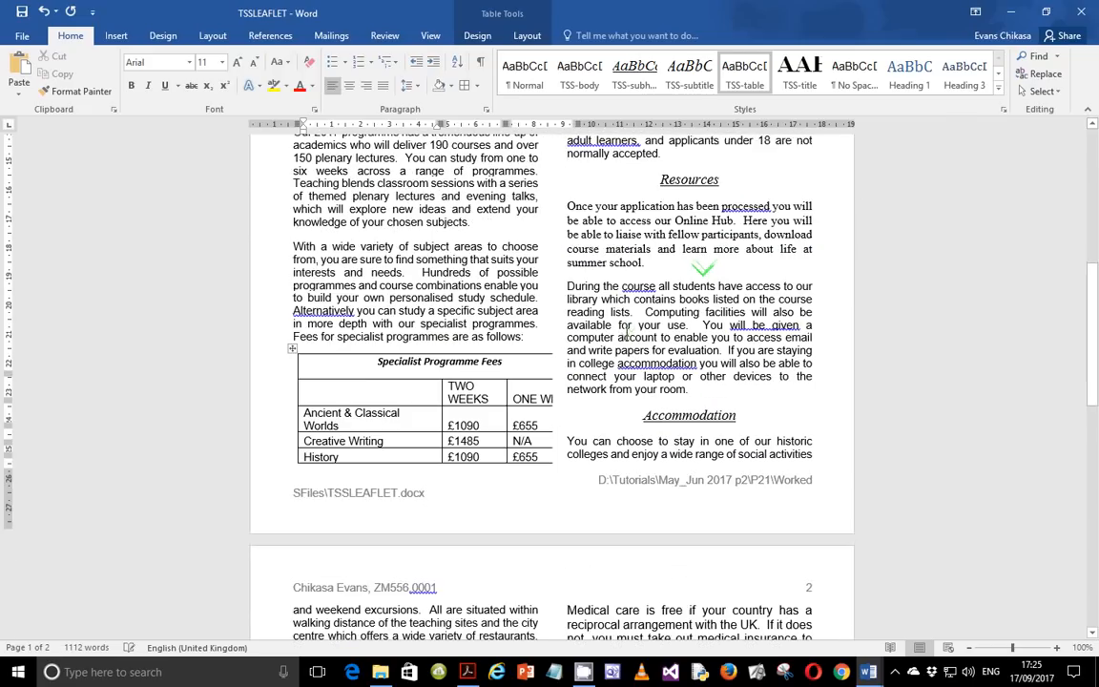
double_click(440, 418)
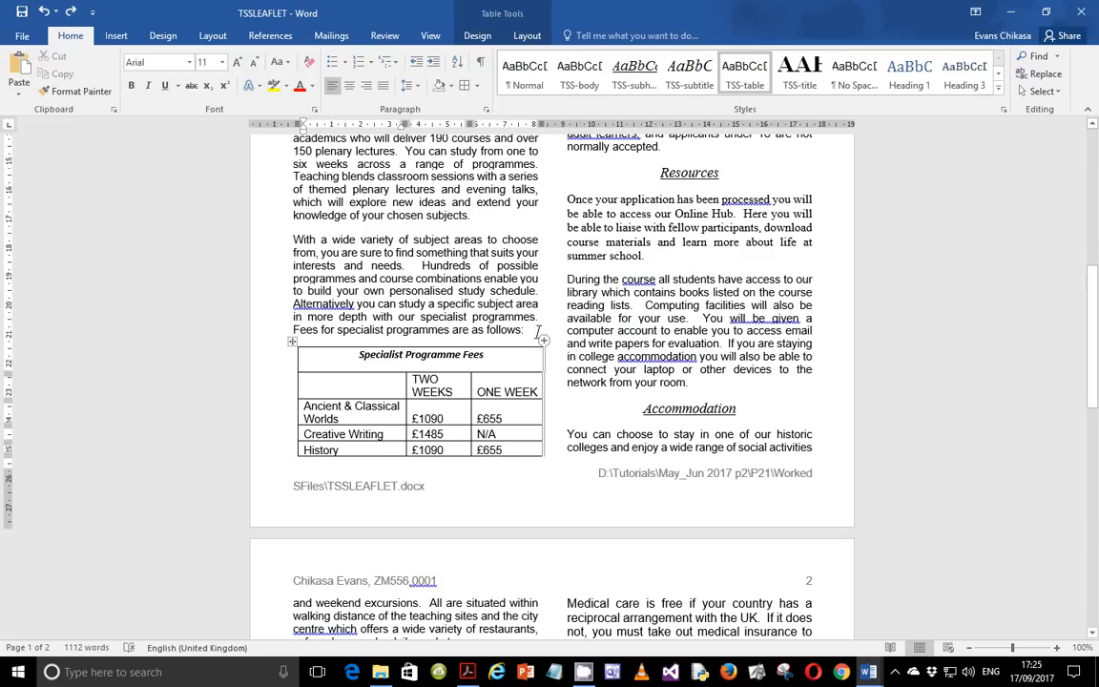
drag(537, 128, 538, 127)
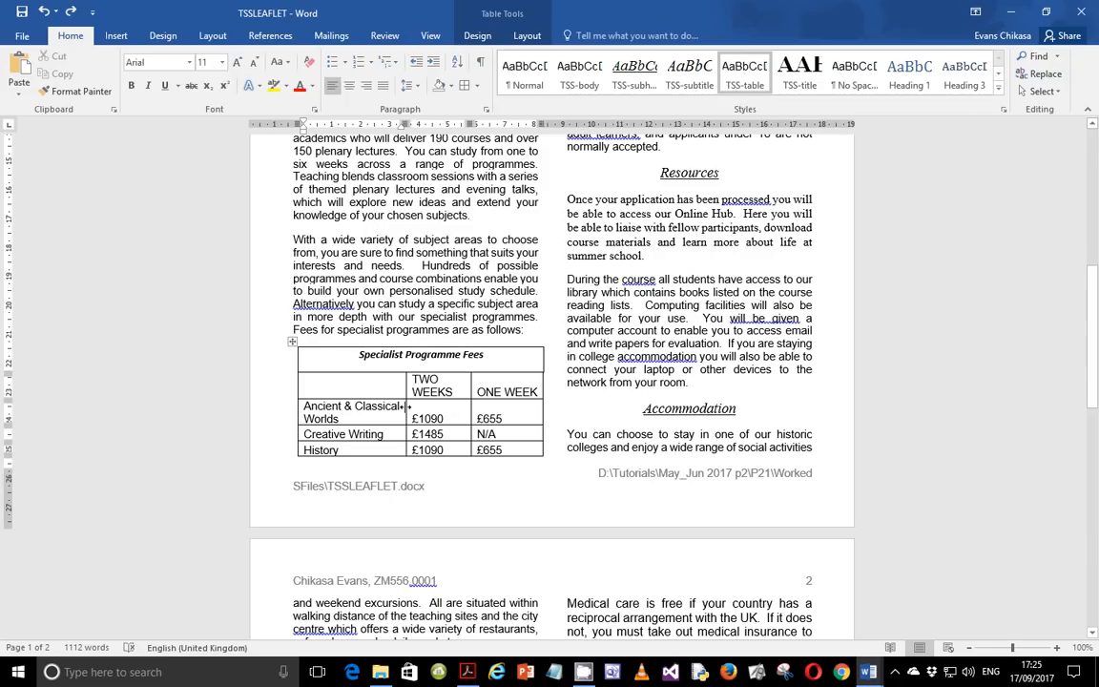
drag(406, 408, 423, 408)
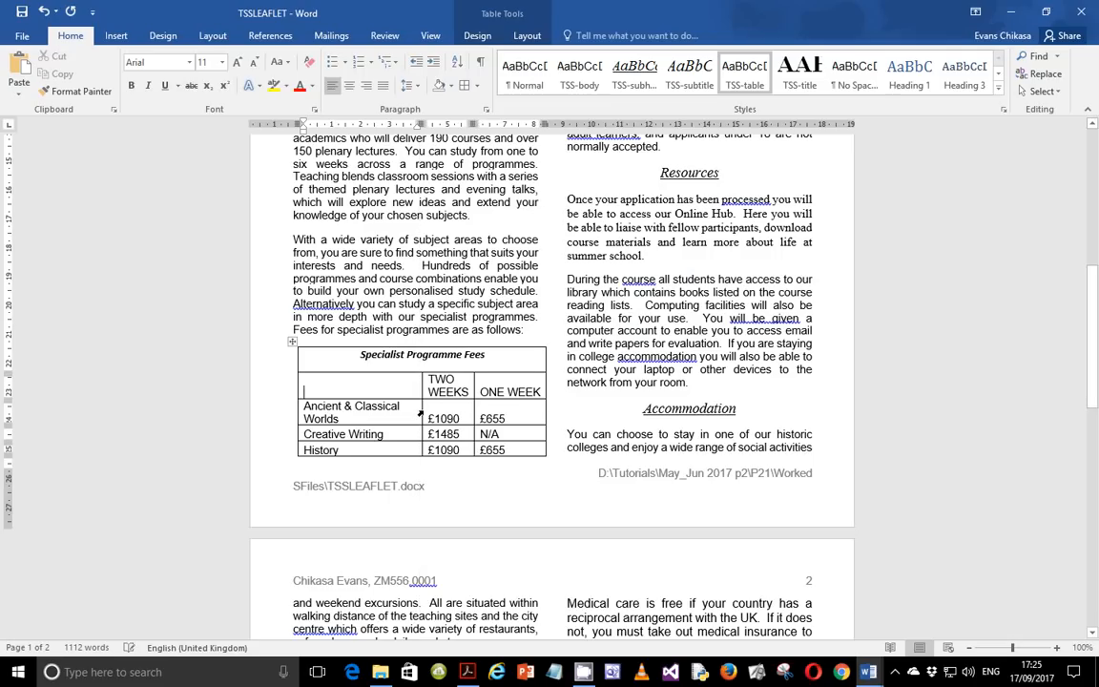
drag(422, 408, 443, 415)
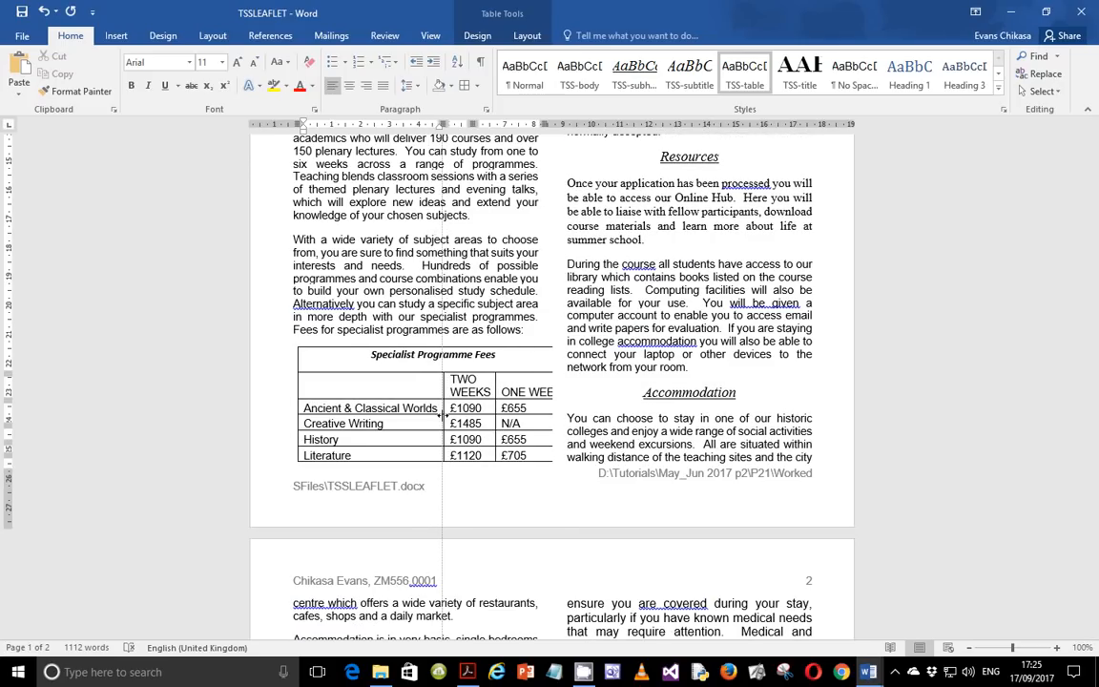
Narrow the last column of the continued fees table so it fits within the text column width.
scroll(570, 322, up, 2)
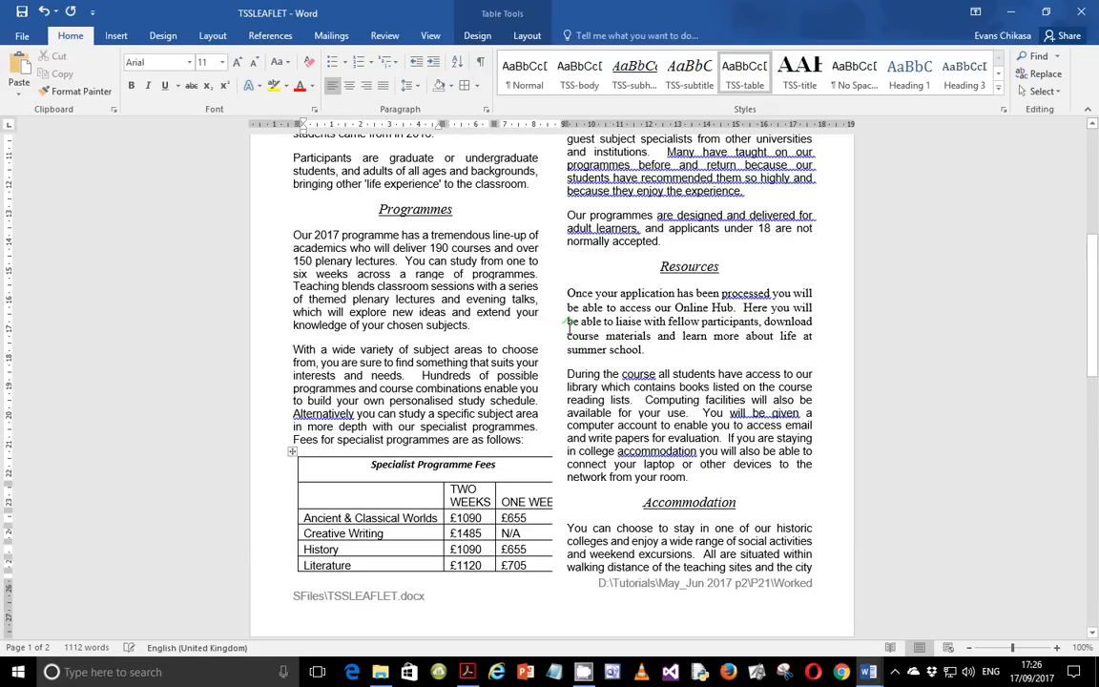
scroll(573, 237, up, 6)
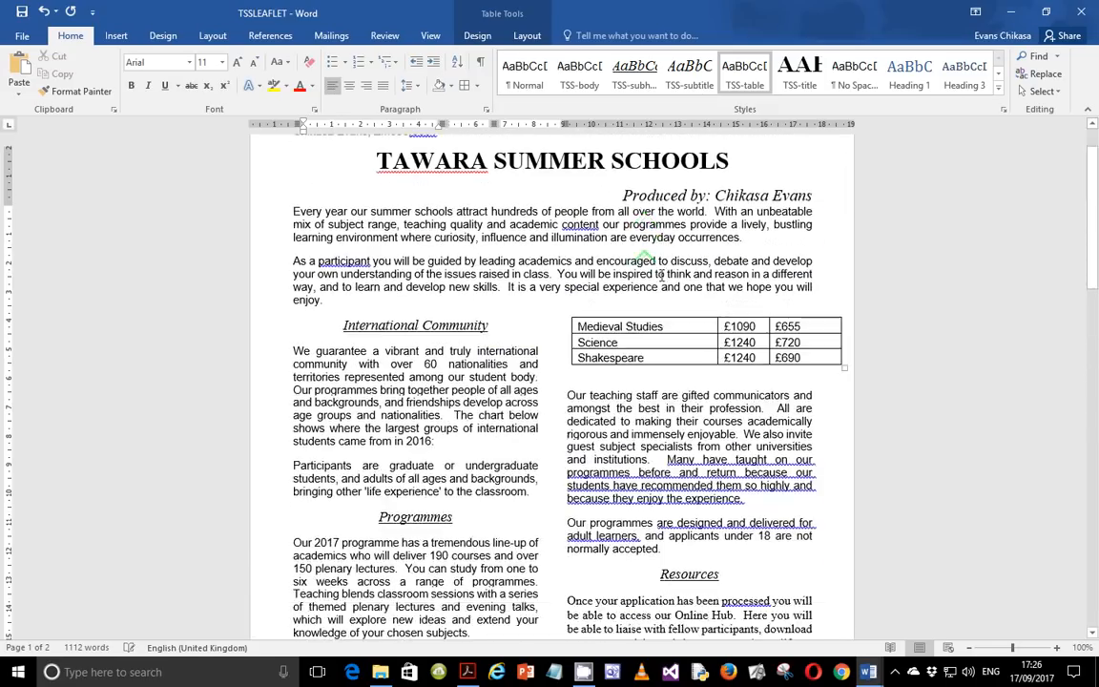
scroll(660, 274, up, 1)
drag(769, 399, 762, 399)
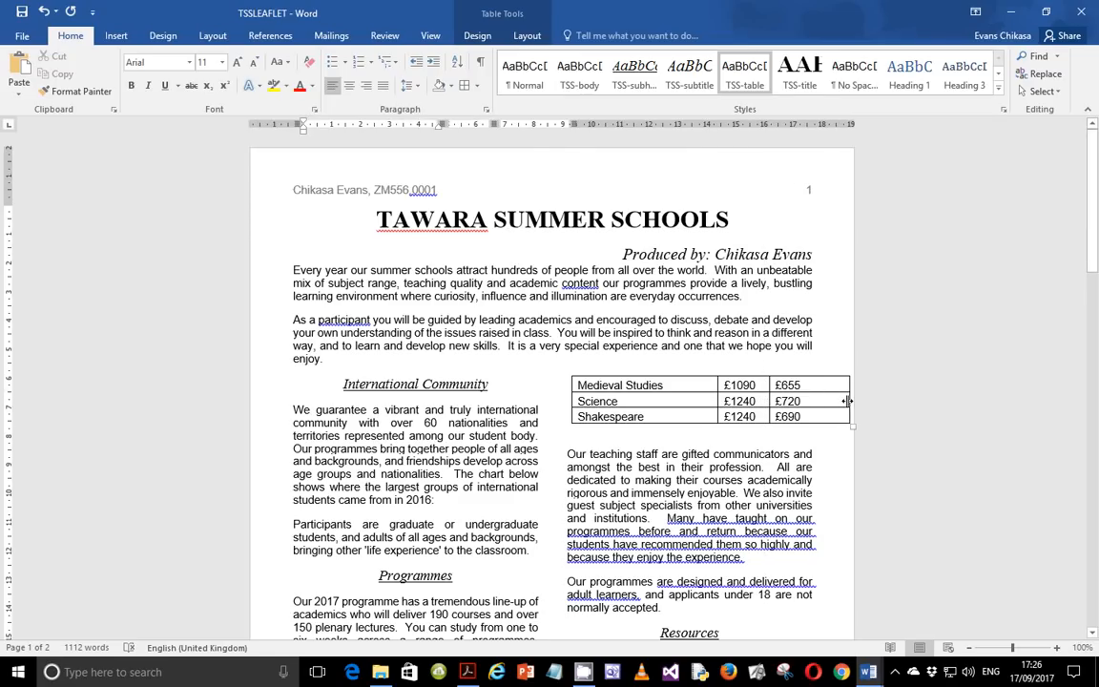
drag(846, 401, 806, 401)
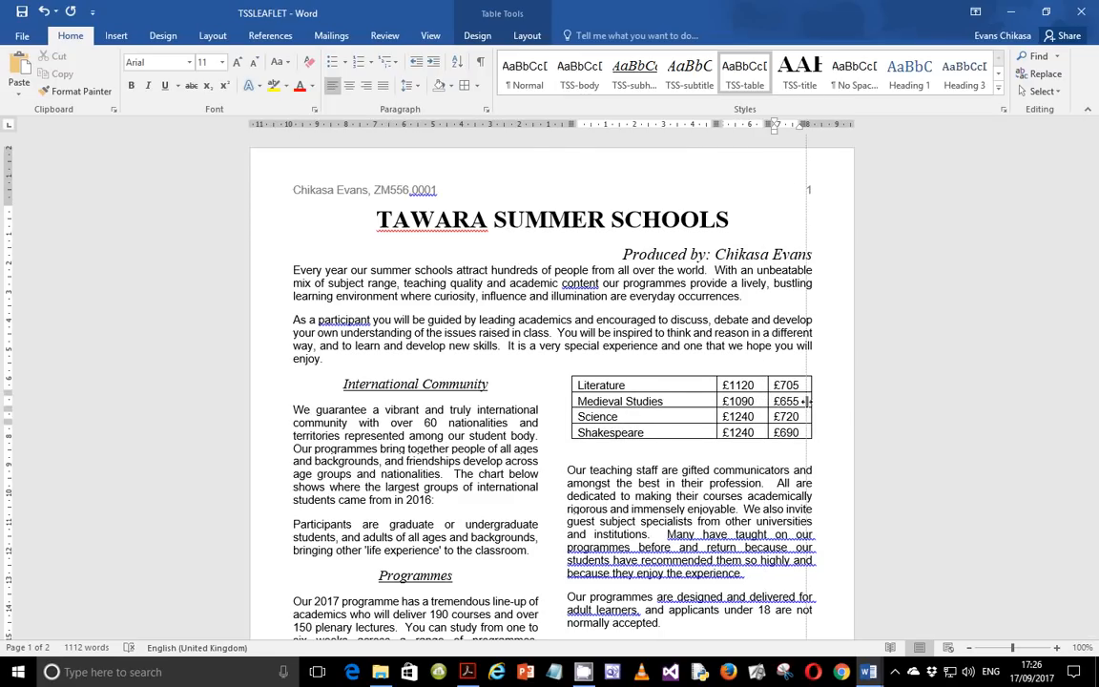
Resize the TWO WEEKS and ONE WEEK columns so the whole fees table fits within the column width.
scroll(676, 437, down, 10)
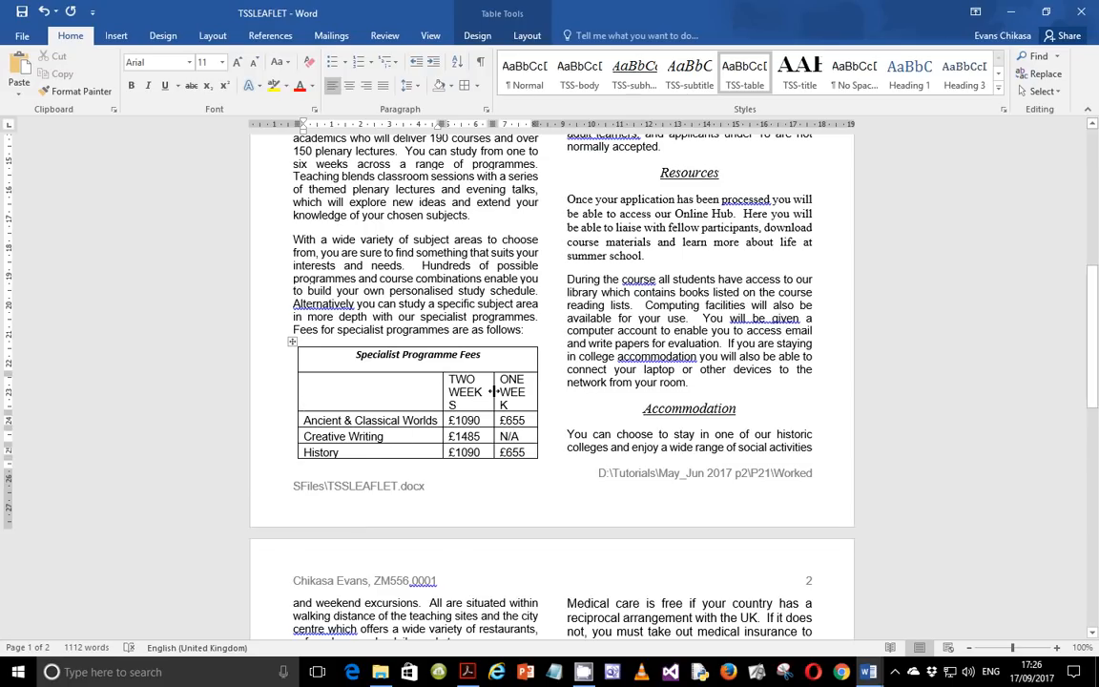
drag(494, 392, 497, 390)
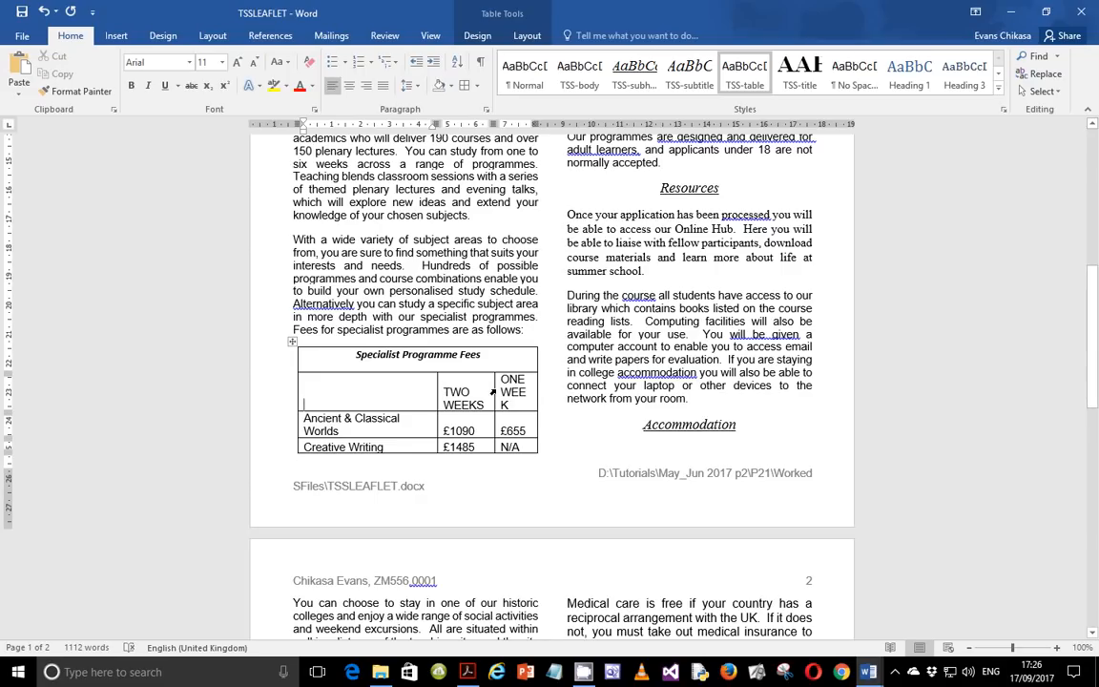
drag(493, 391, 539, 390)
click(535, 393)
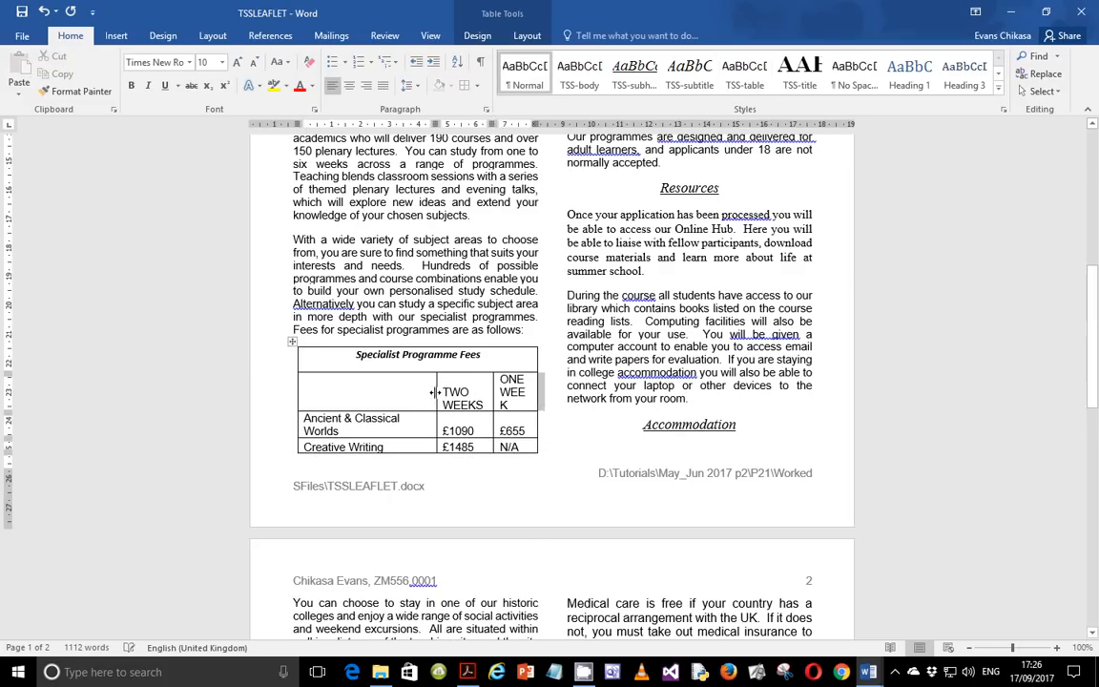
drag(435, 391, 443, 391)
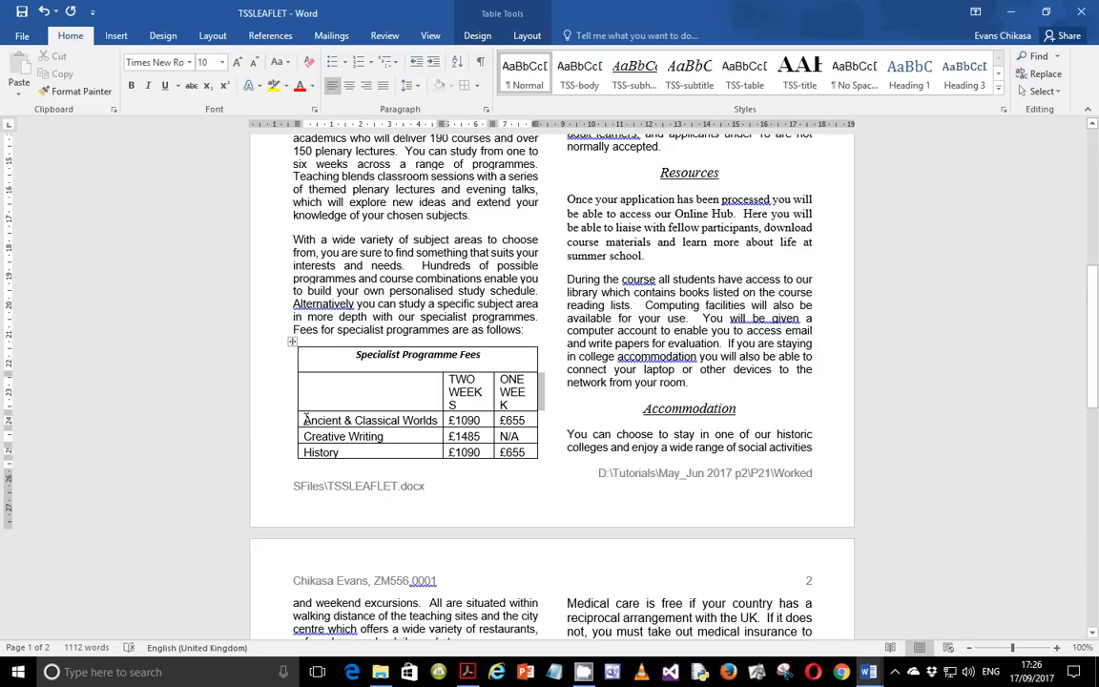
Check the exam paper's requirements for the fees table again.
scroll(759, 250, up, 10)
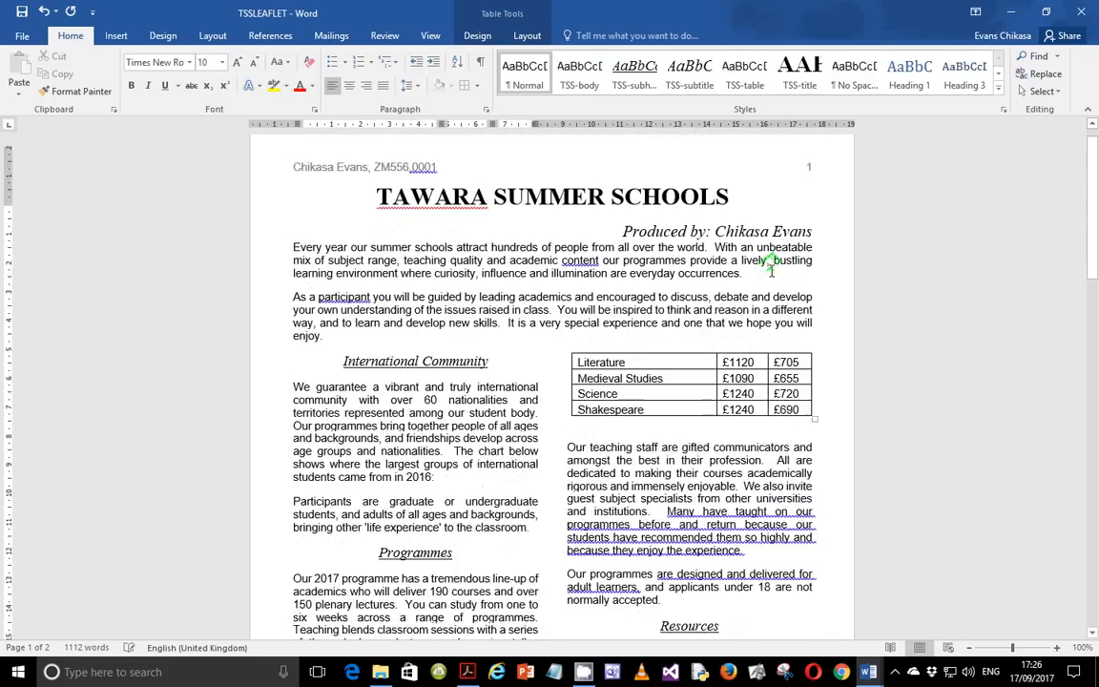
scroll(713, 390, down, 3)
scroll(713, 389, down, 5)
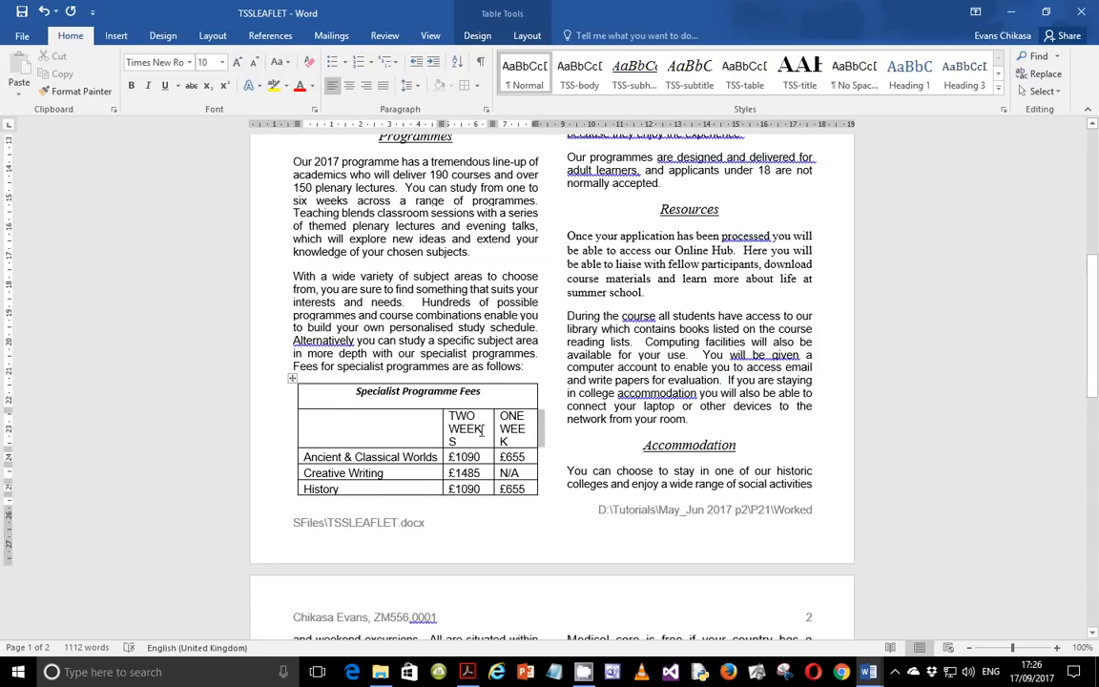
click(467, 672)
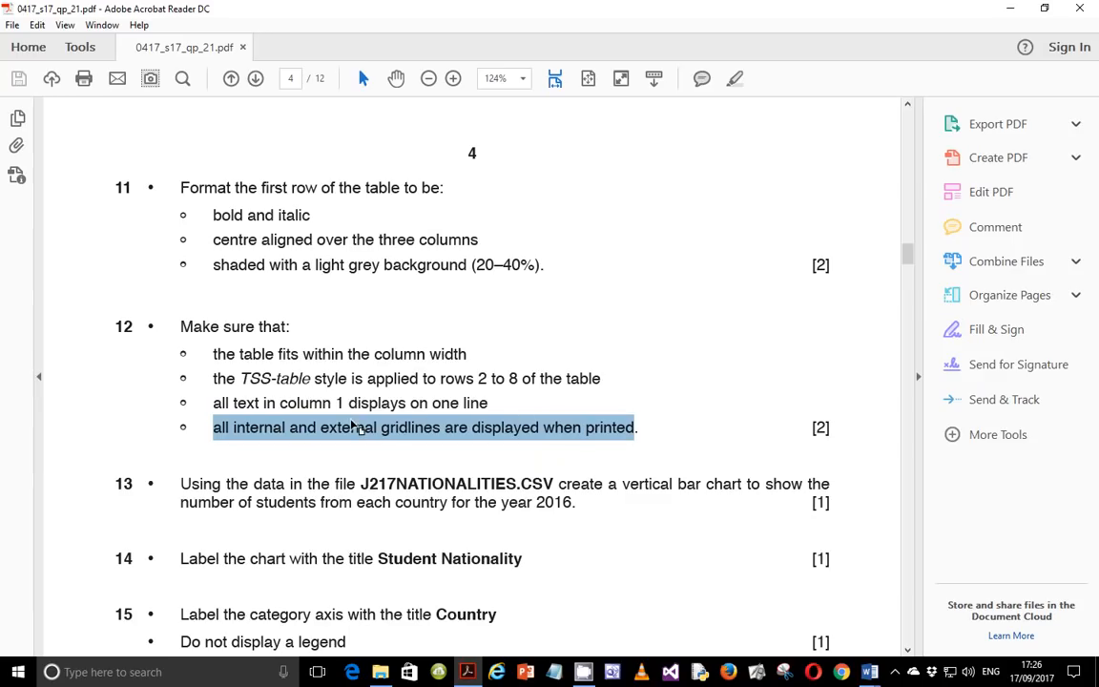
mouse_move(857, 678)
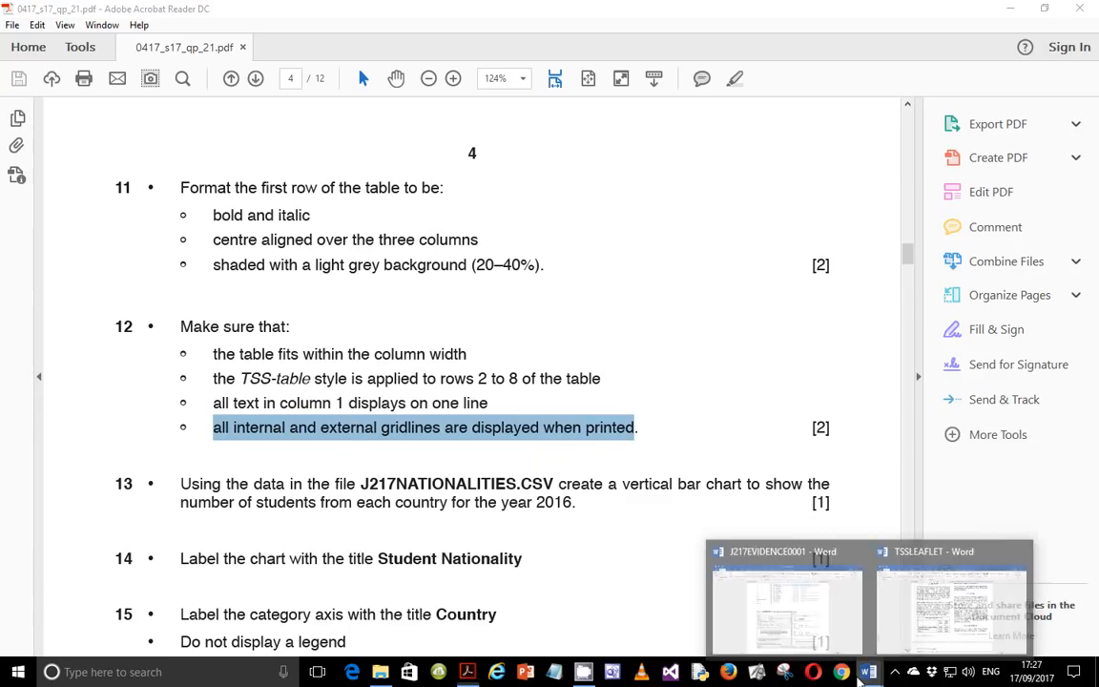
click(888, 563)
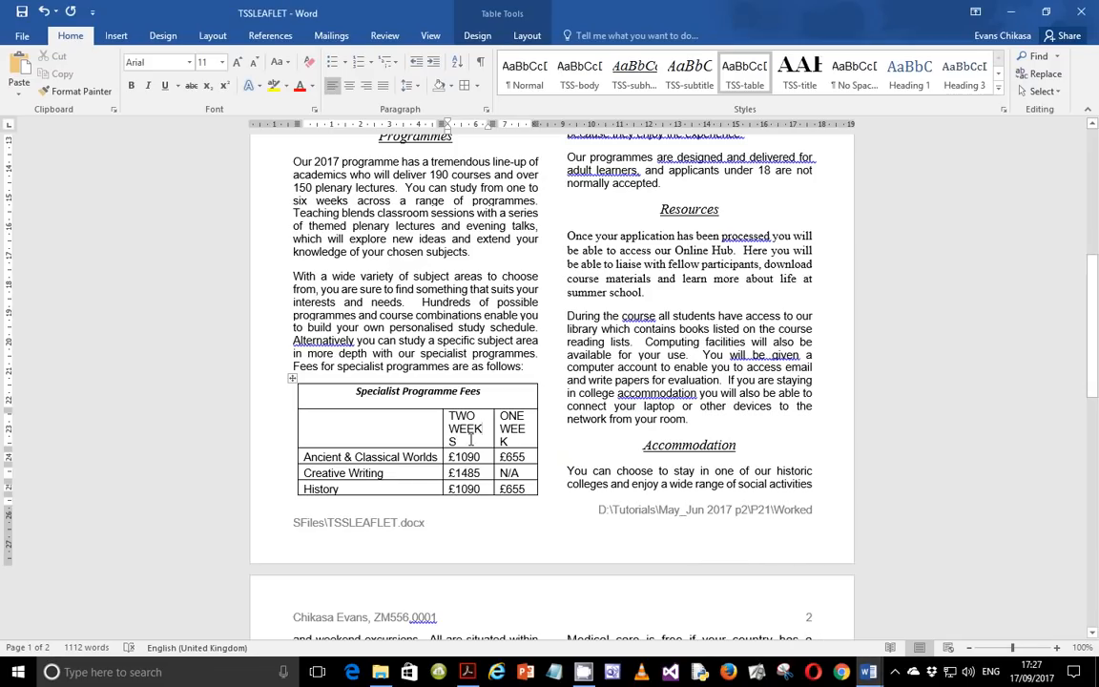
drag(538, 124, 536, 124)
click(298, 128)
click(505, 420)
drag(492, 431, 493, 428)
scroll(521, 452, up, 2)
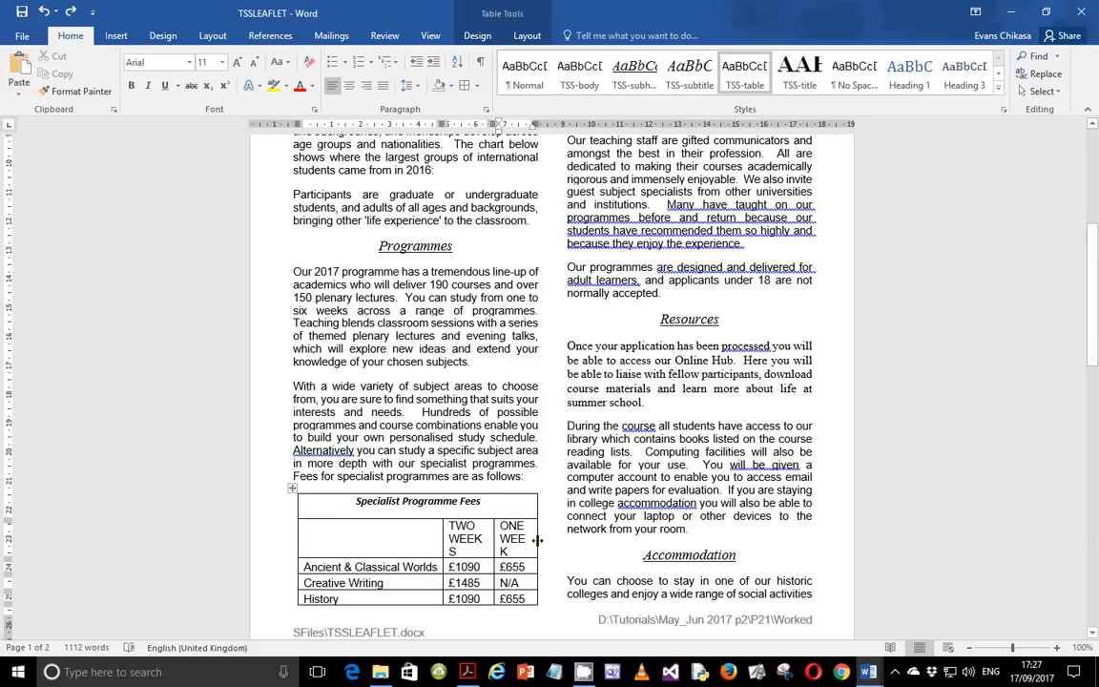
key(ctrl+z)
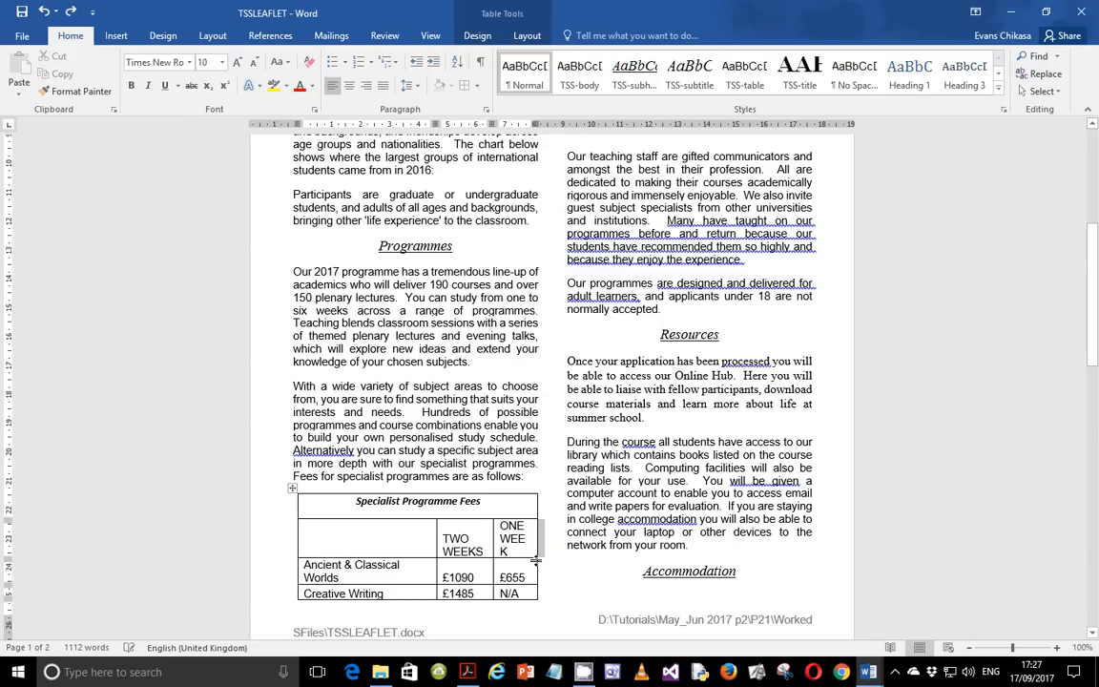
click(526, 568)
click(586, 544)
scroll(587, 543, up, 7)
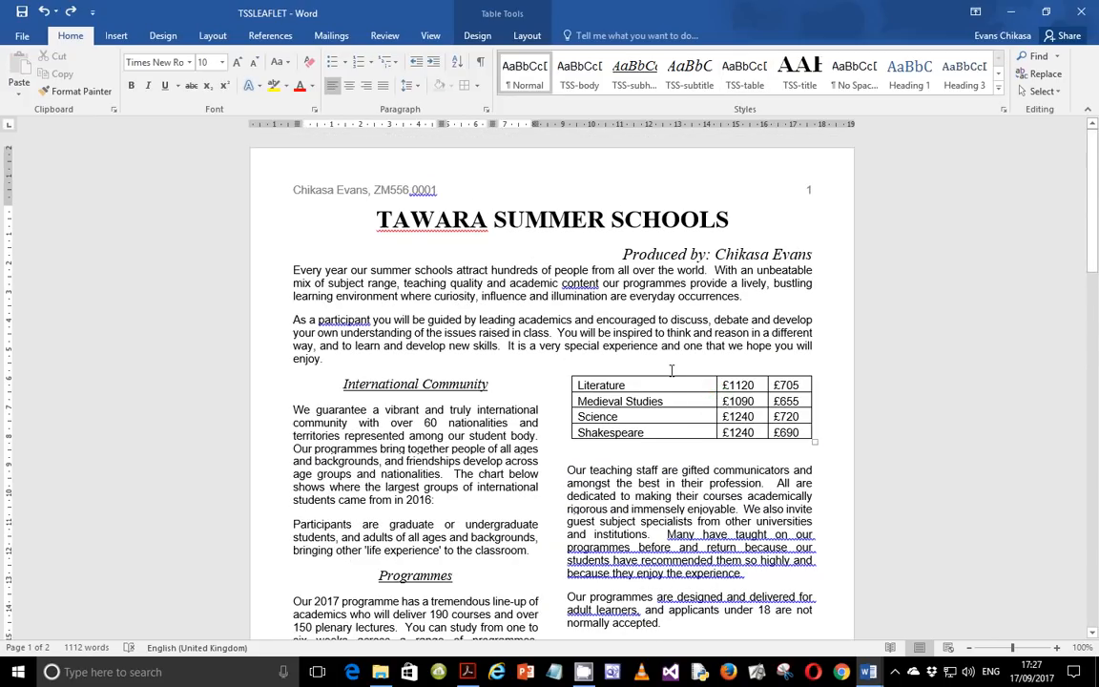
scroll(681, 385, down, 3)
scroll(621, 393, down, 10)
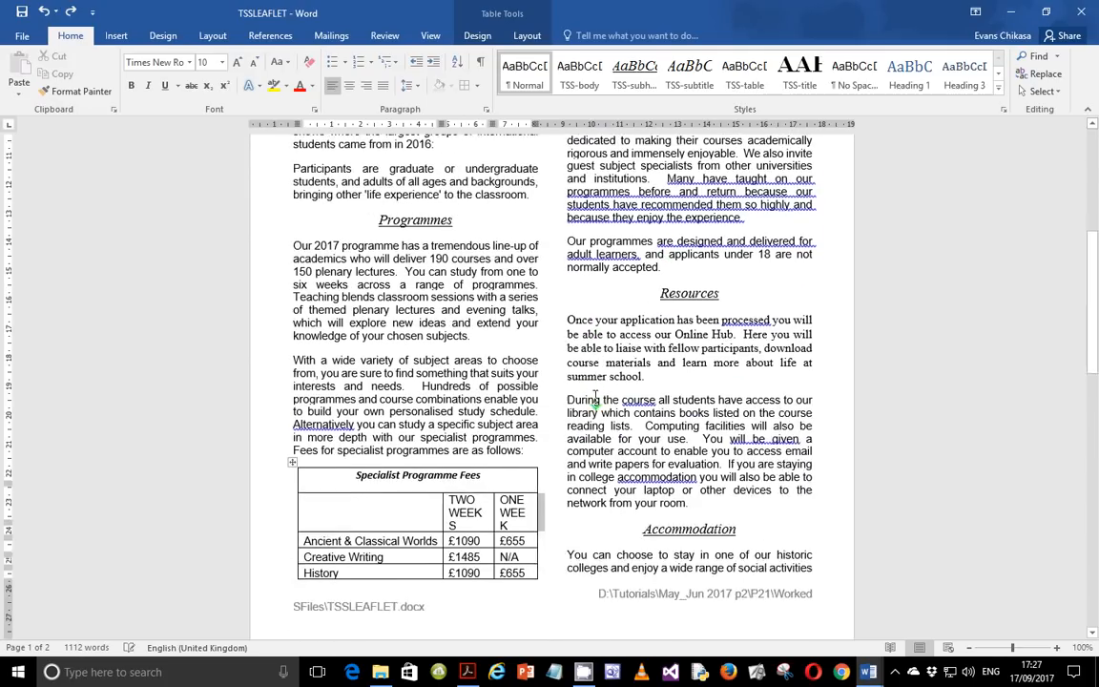
Inspect the line and page break settings of the TWO WEEKS and ONE WEEK heading cells.
click(524, 413)
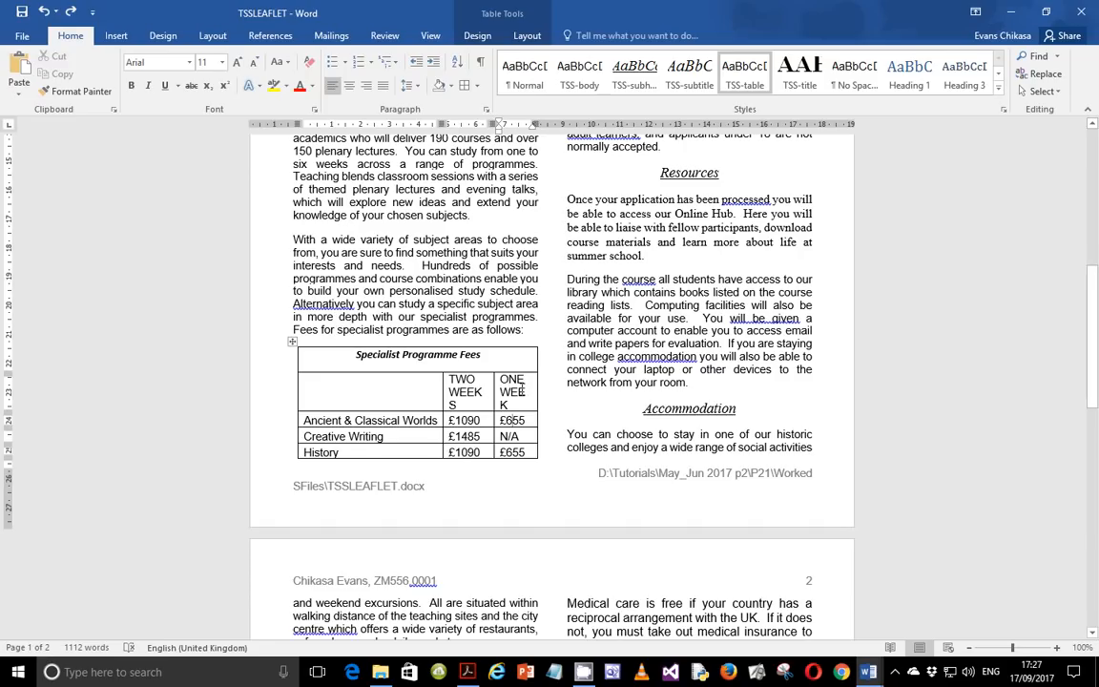
drag(500, 379, 526, 398)
click(527, 406)
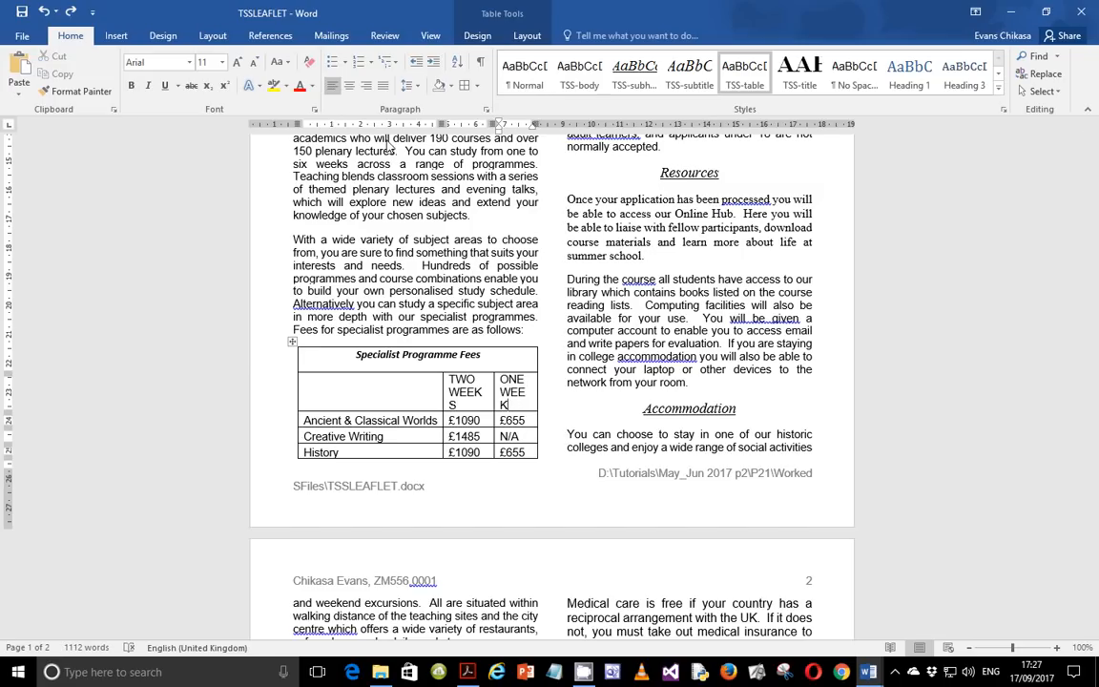
drag(450, 377, 520, 391)
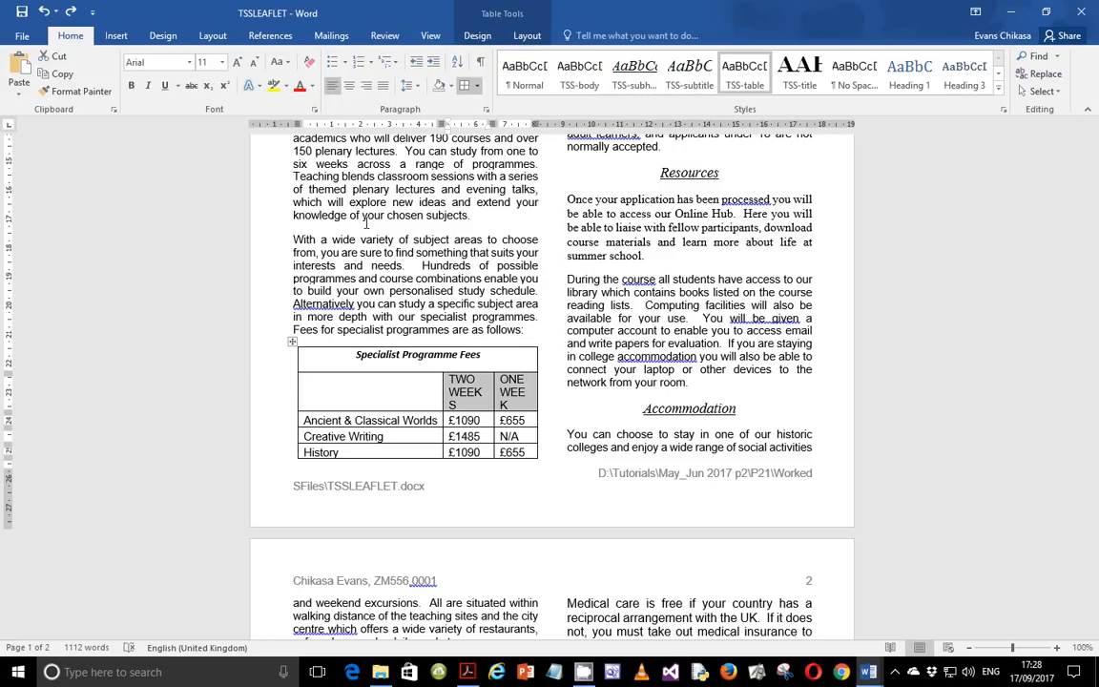
click(487, 111)
click(661, 197)
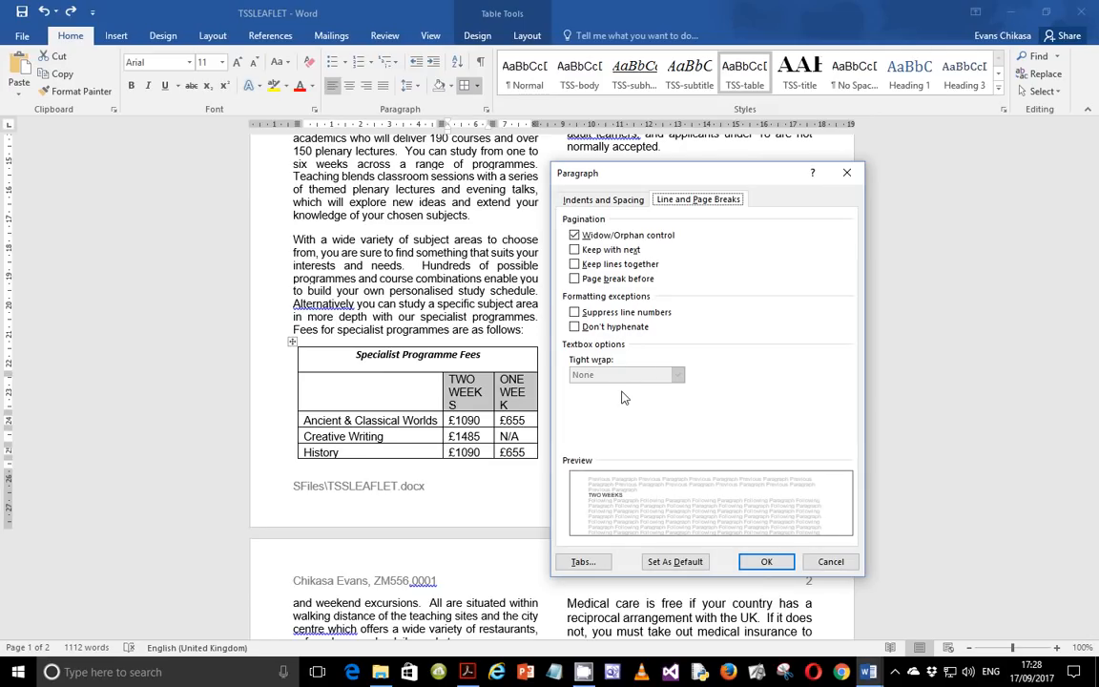
click(825, 568)
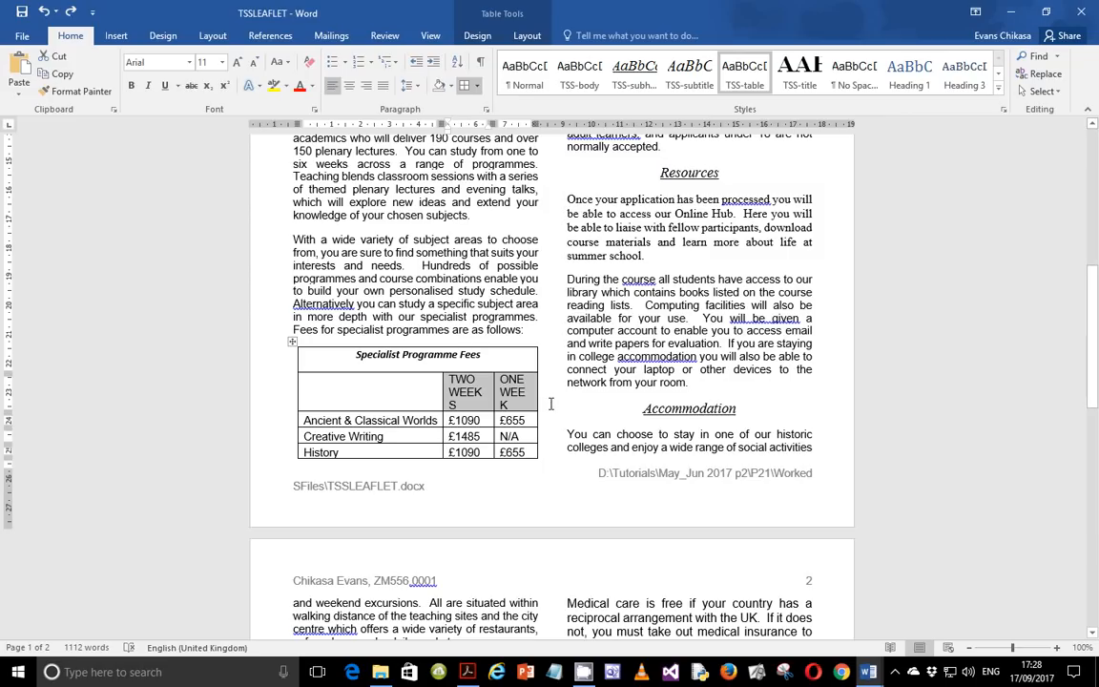
click(551, 404)
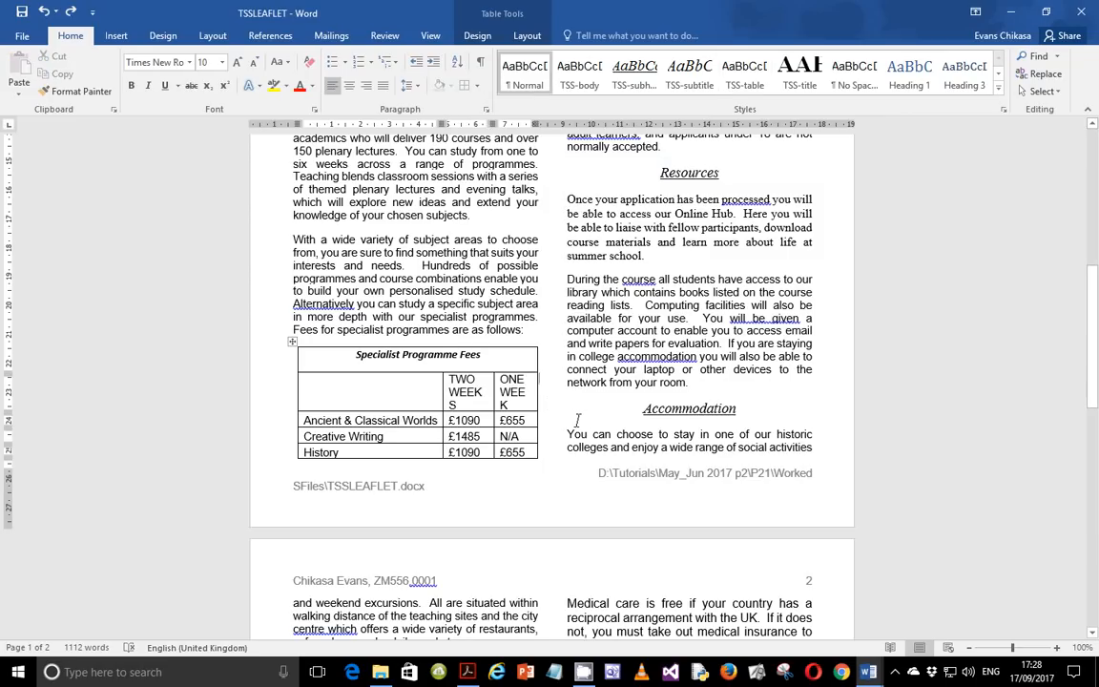
Review the exam paper's remaining instructions after question 12.
click(467, 672)
scroll(412, 493, down, 3)
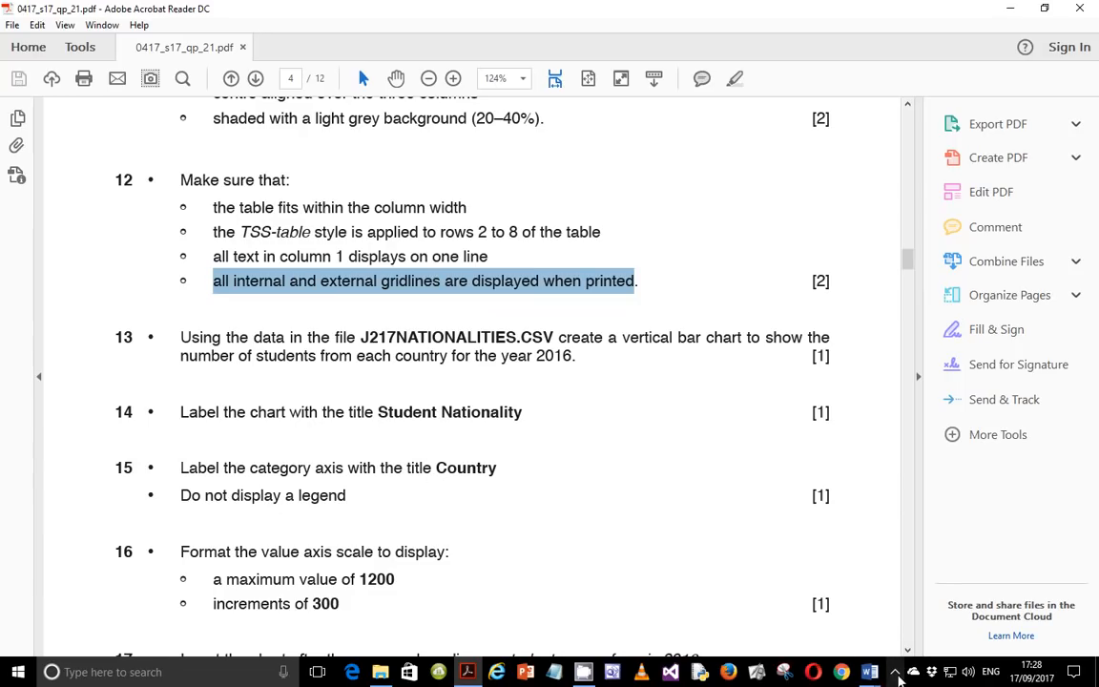
click(894, 672)
click(897, 580)
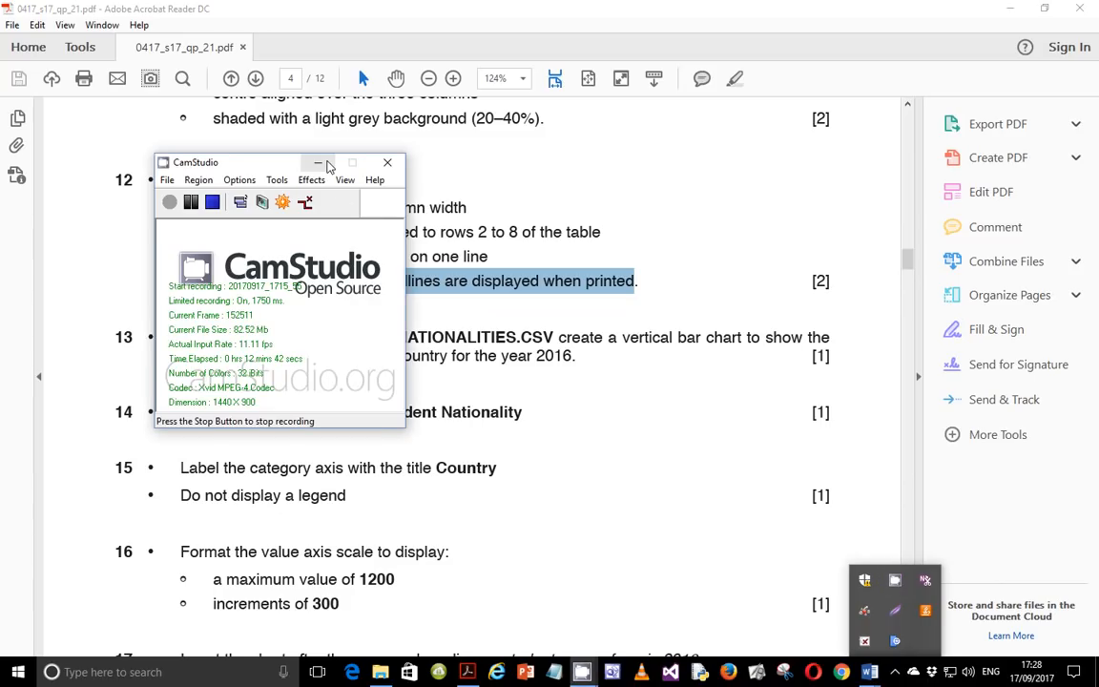
click(321, 164)
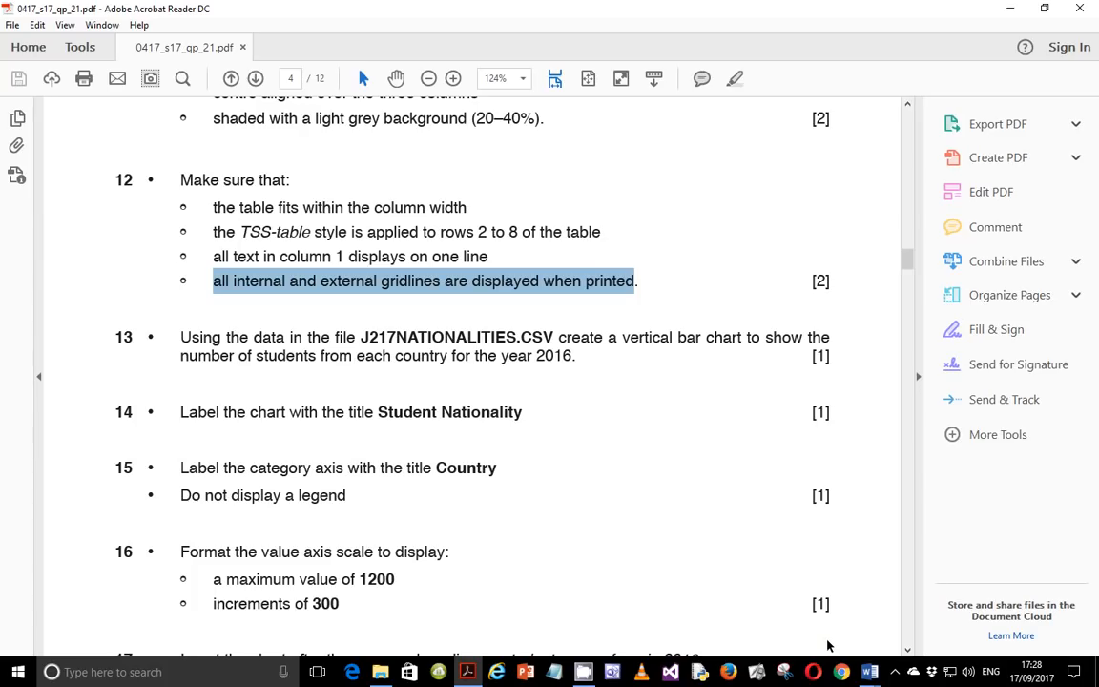
click(895, 672)
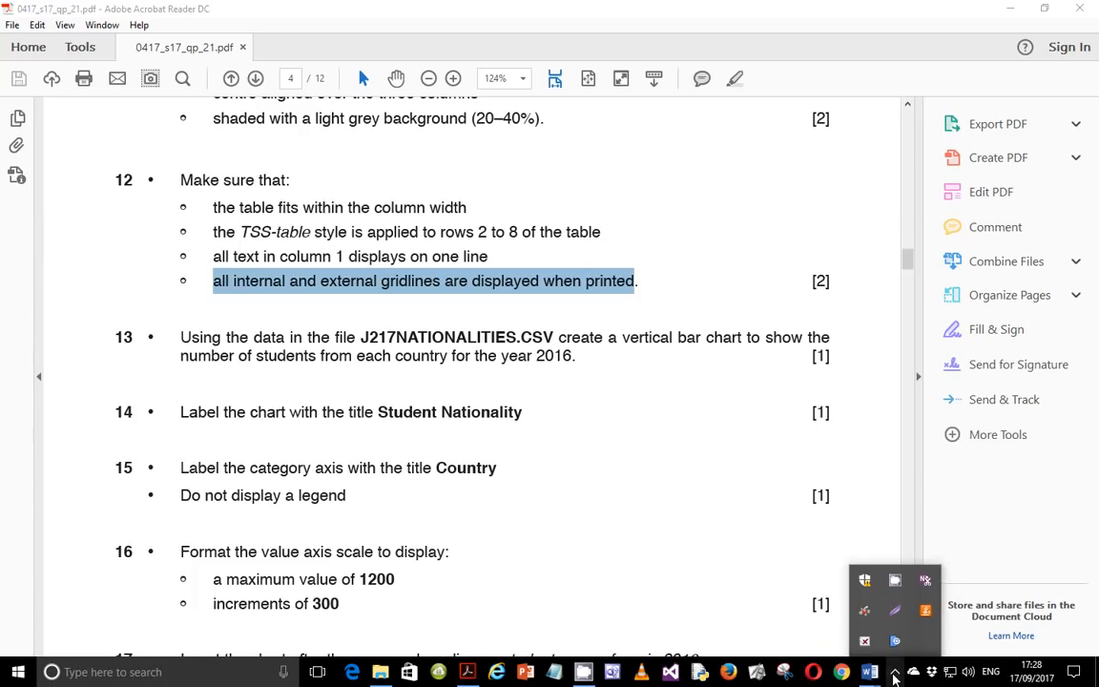